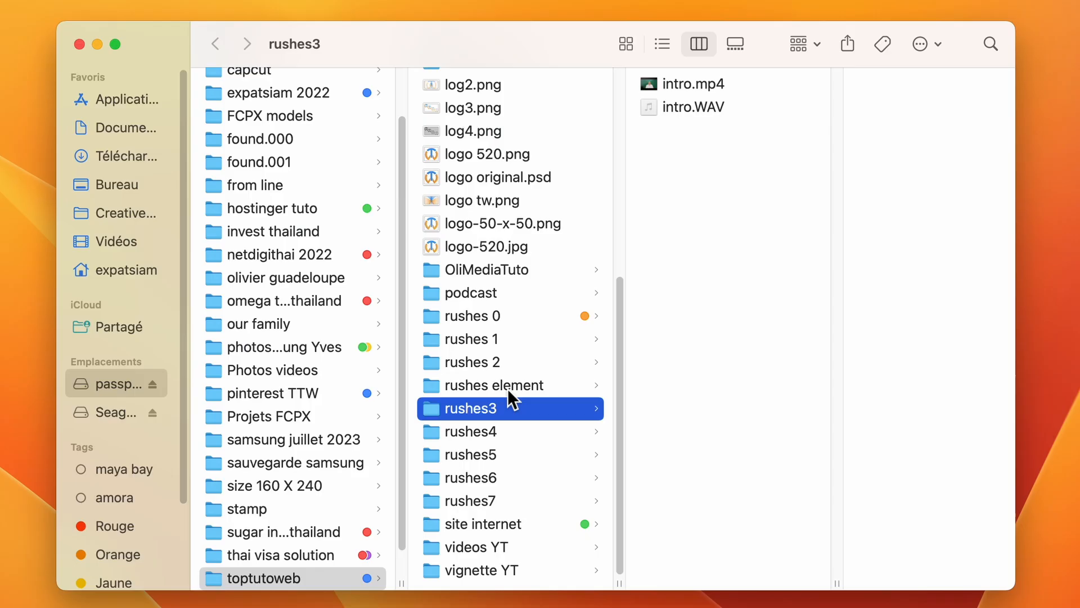
Examine the image files in the rushes element folder, including the arrow, logo, keyboard and white images, and return to the rushes3 folder
left_click(490, 348)
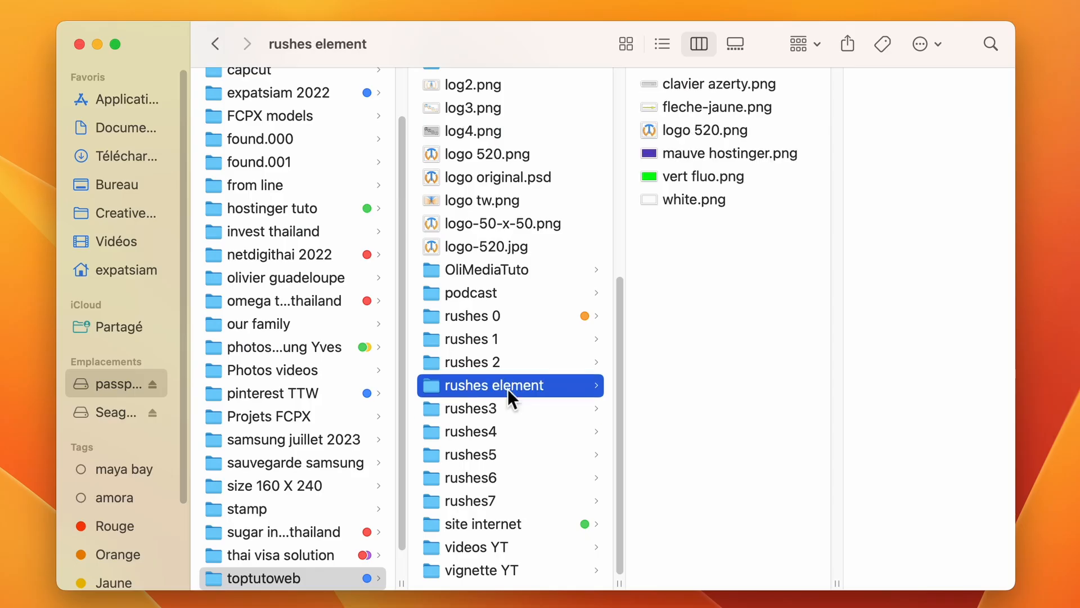
left_click(755, 112)
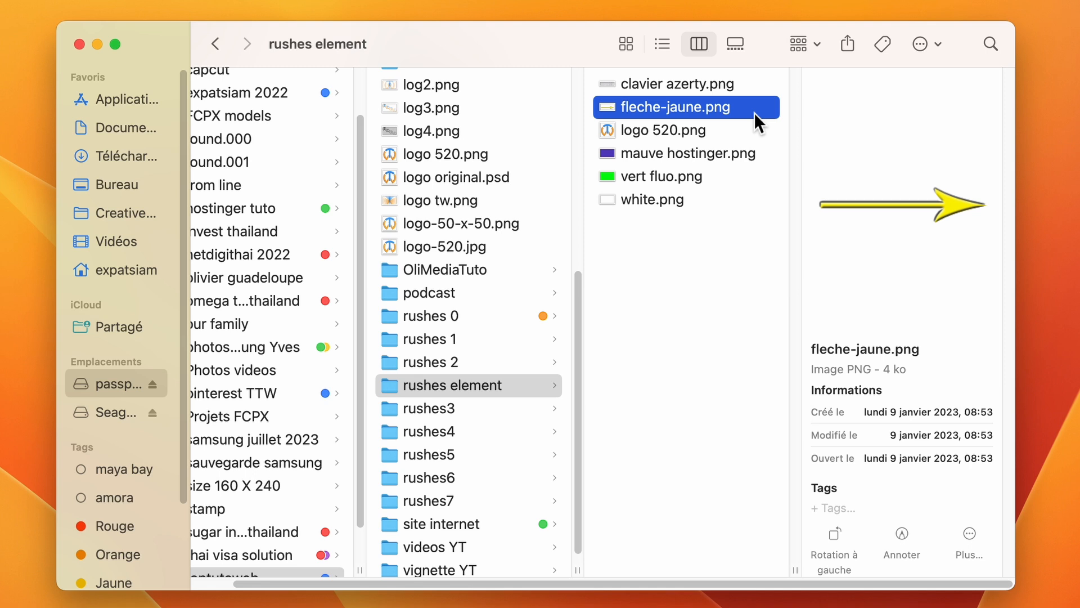
left_click(742, 129)
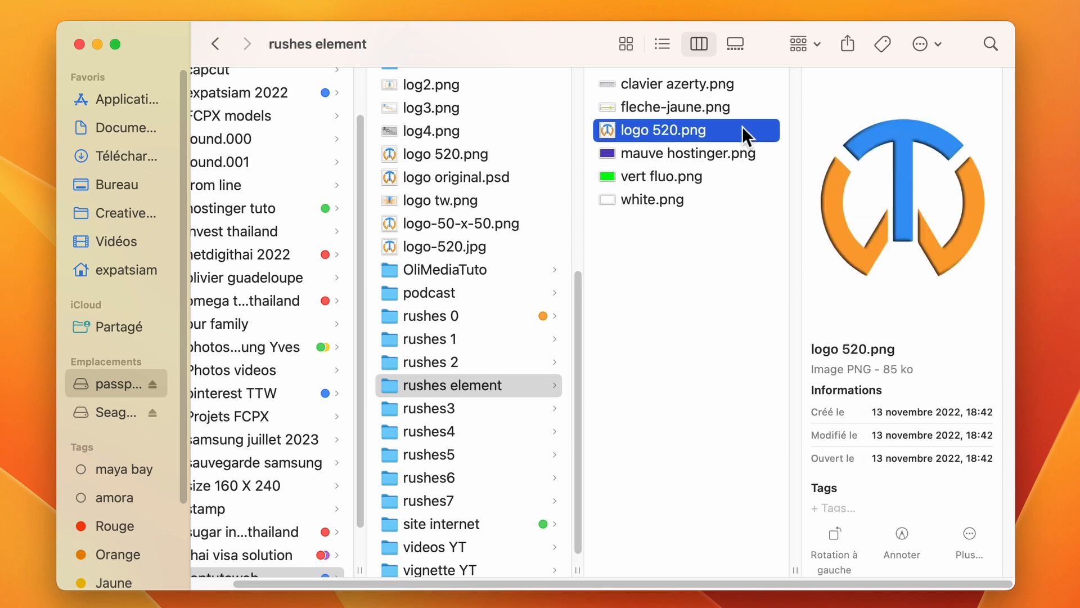
left_click(749, 88)
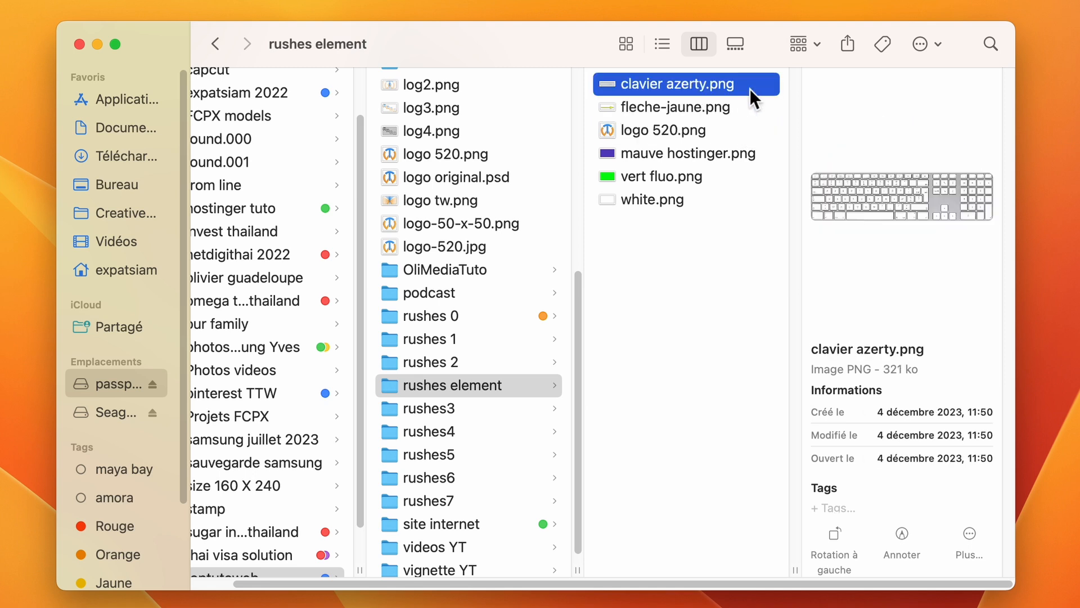
left_click(706, 201)
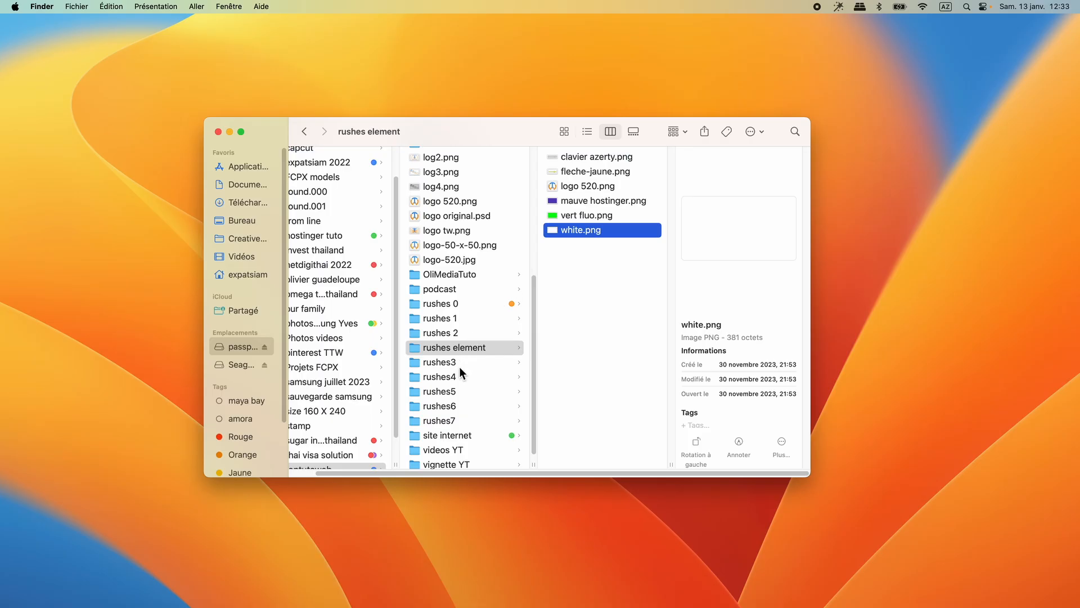
left_click(460, 363)
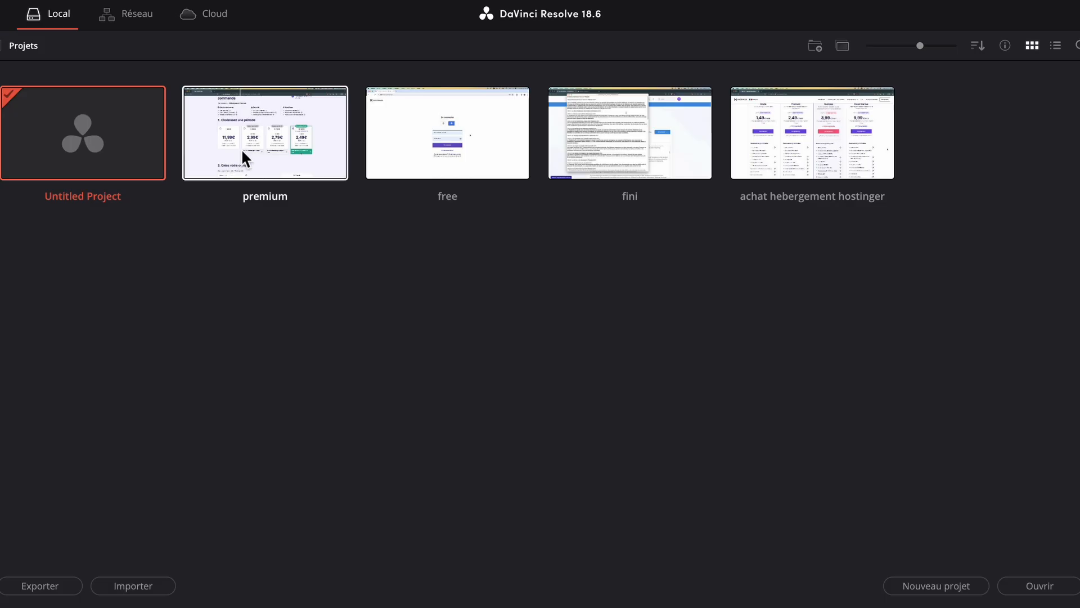
Delete the premium and free projects from the local project library
right_click(242, 157)
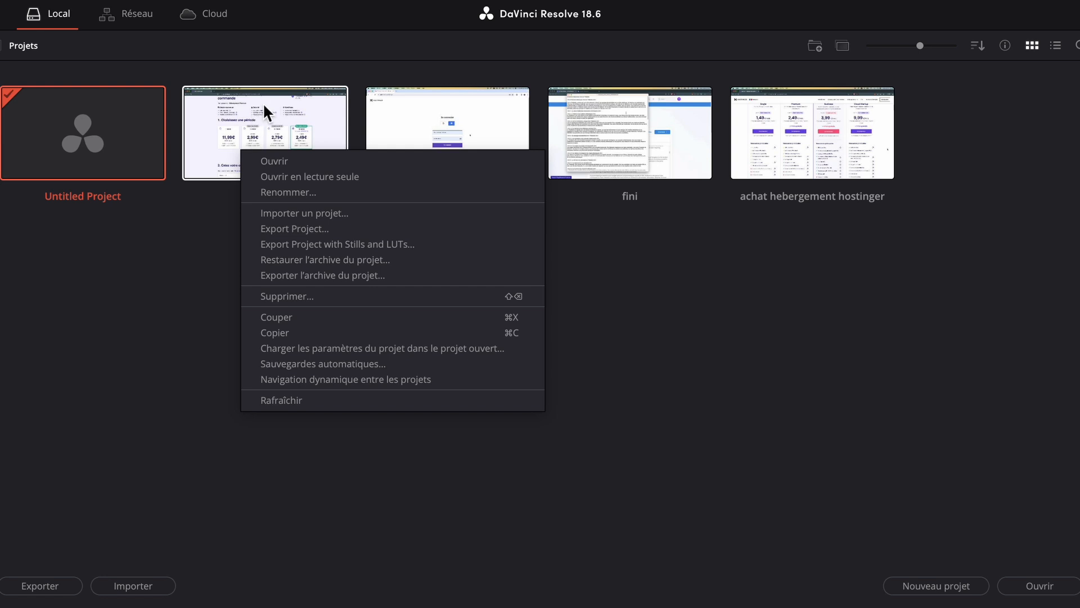
left_click(287, 296)
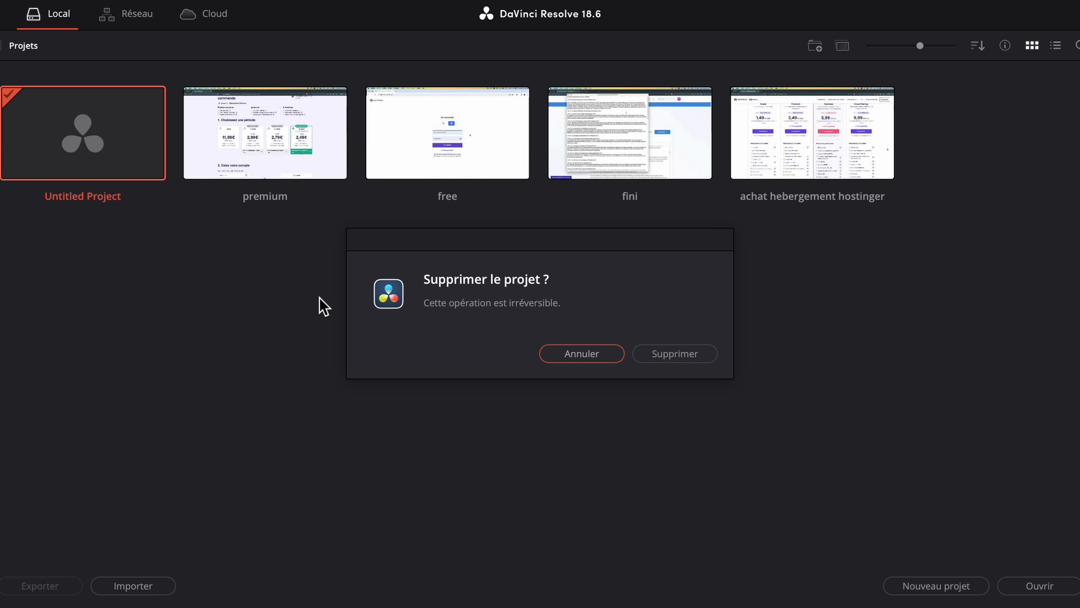
left_click(697, 365)
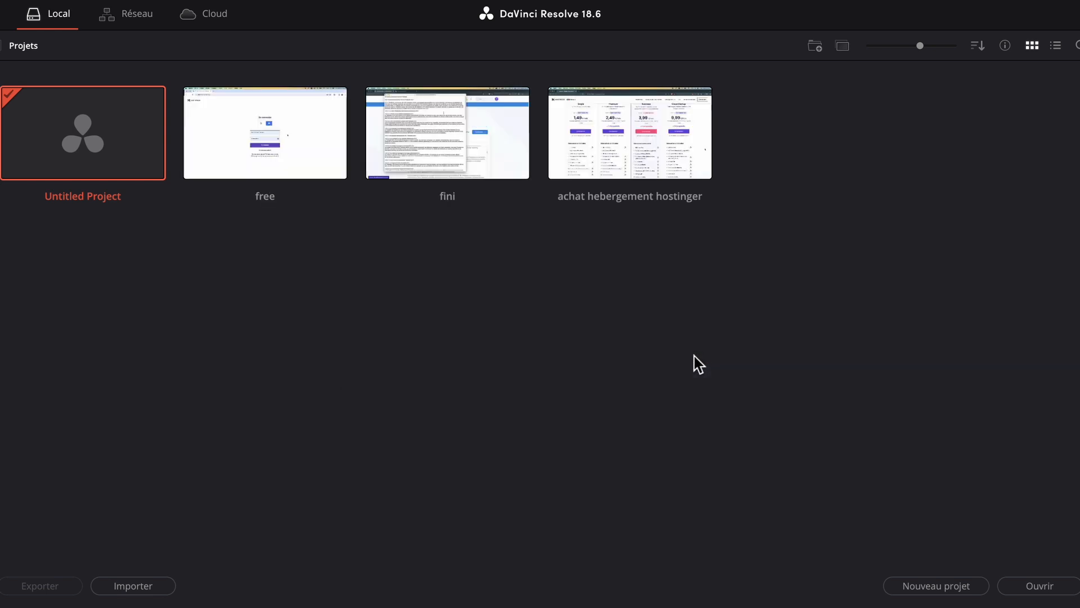
right_click(256, 162)
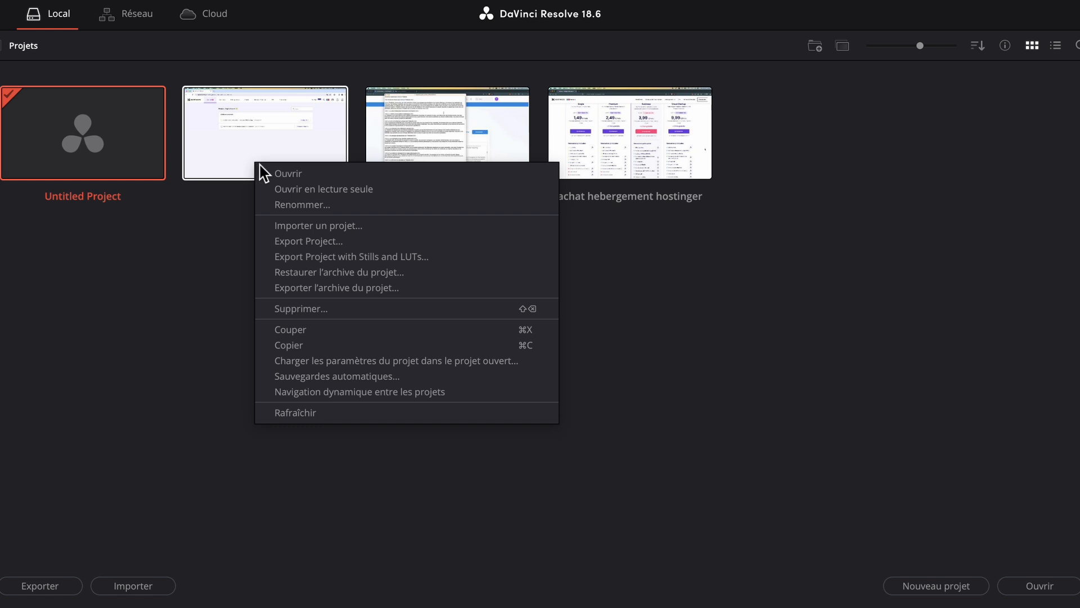
left_click(318, 308)
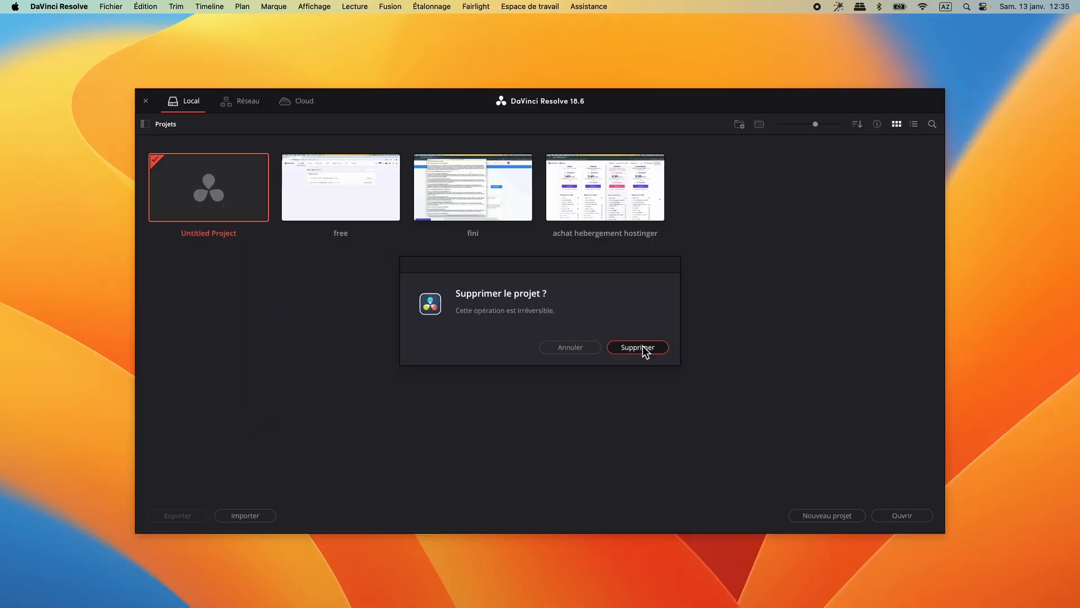
left_click(678, 353)
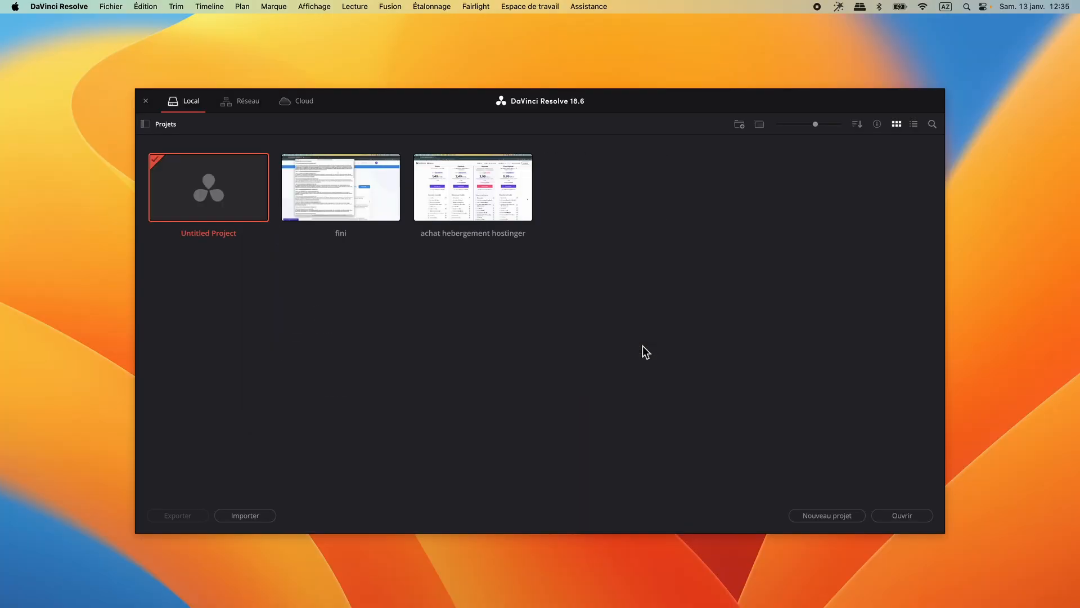
Open Untitled Project and import intro.mp4 and intro.WAV from the rushes3 folder into the media library
double_click(207, 183)
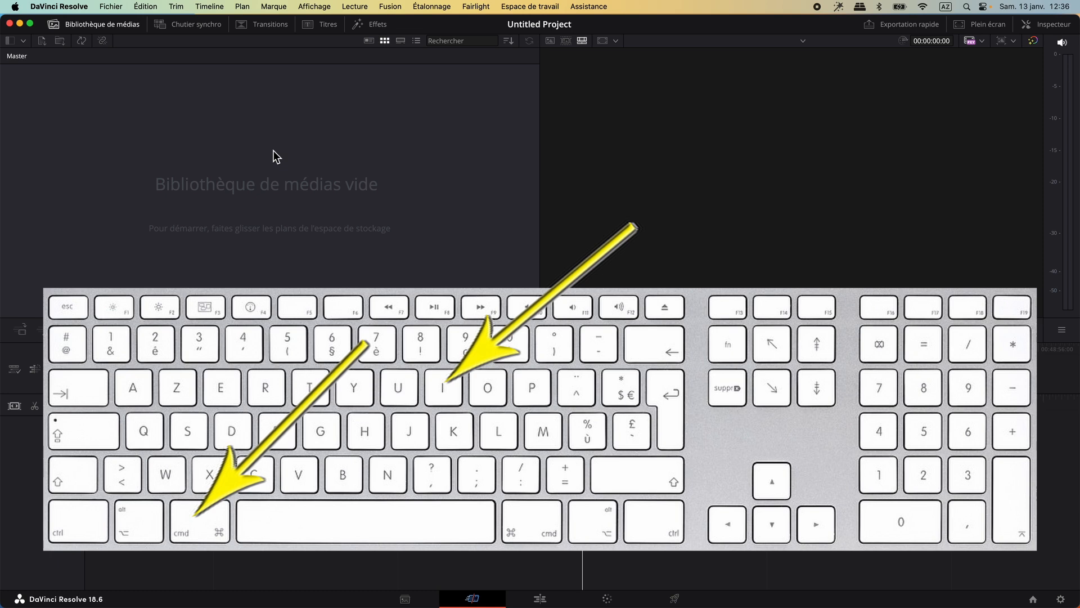
key("super+i")
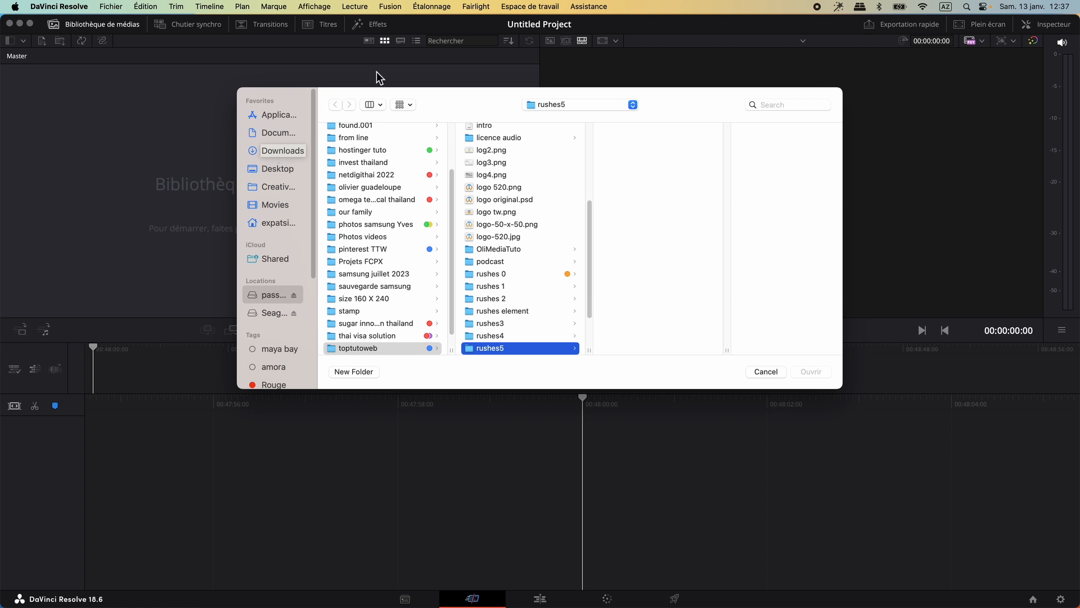
left_click(508, 323)
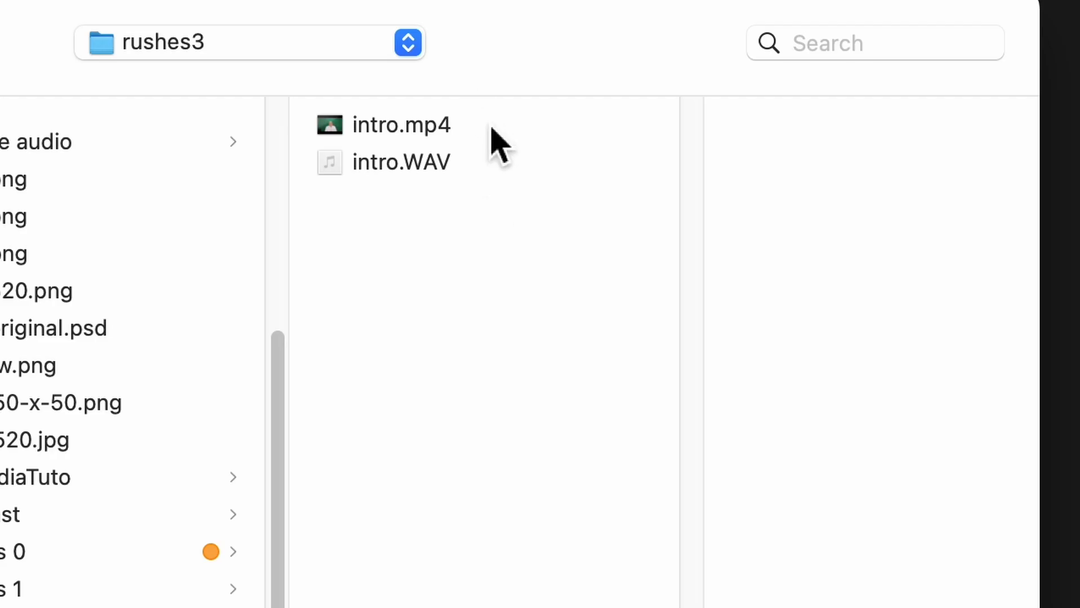
left_click(492, 140)
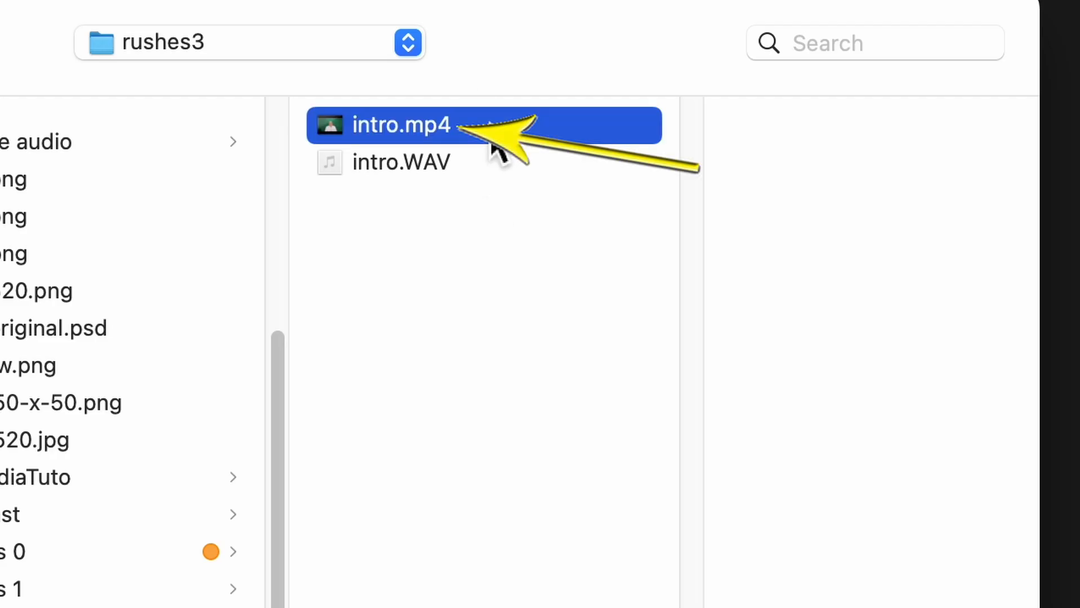
left_click(489, 157, "shift")
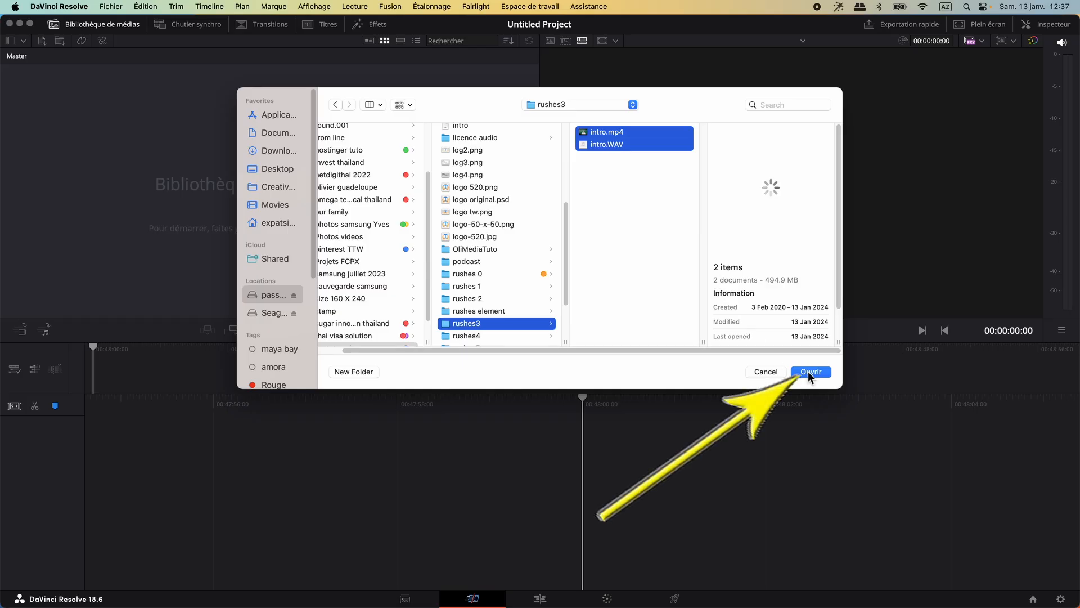
left_click(810, 371)
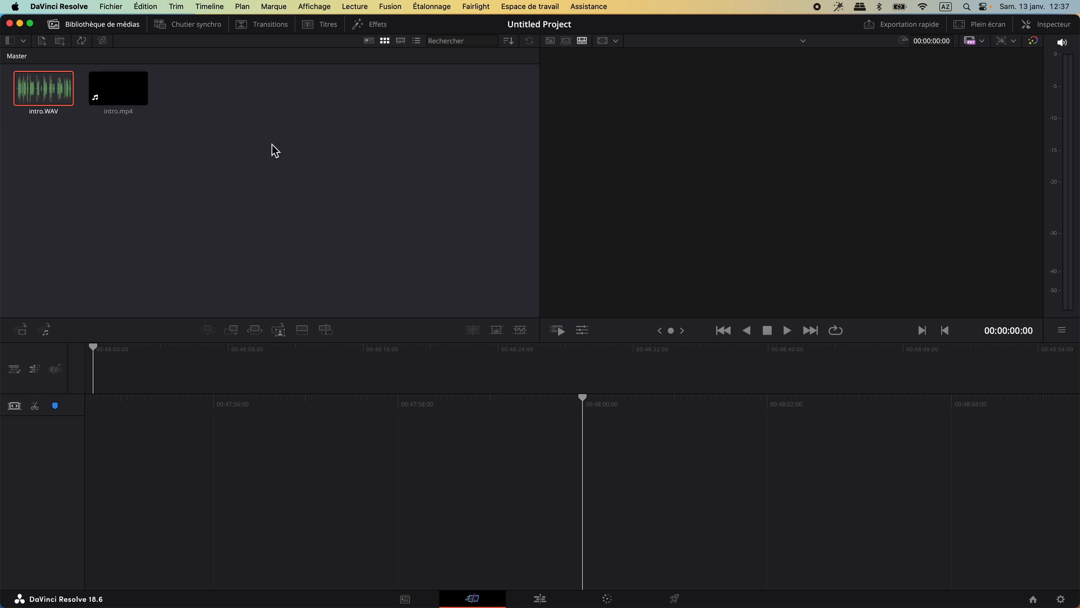
Start another media import and browse to the rushes element folder
key("super+i")
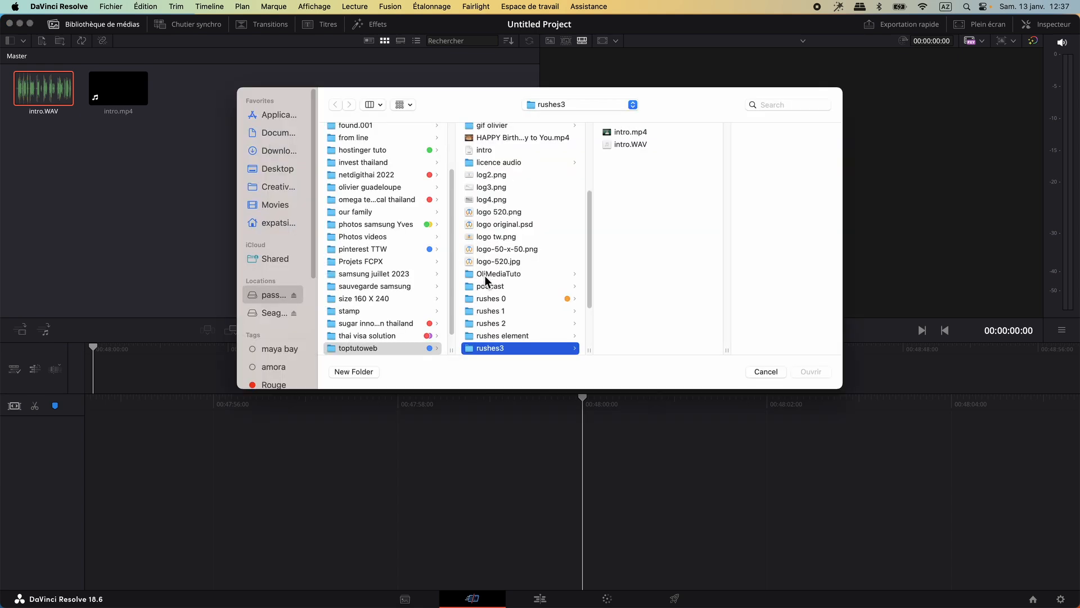
left_click(518, 337)
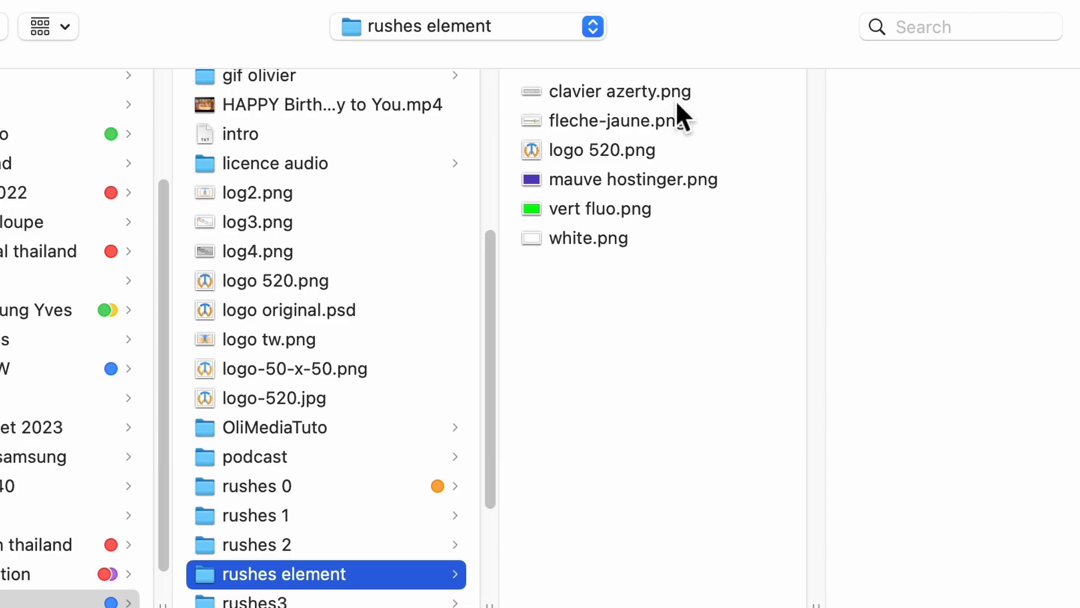
left_click(690, 133)
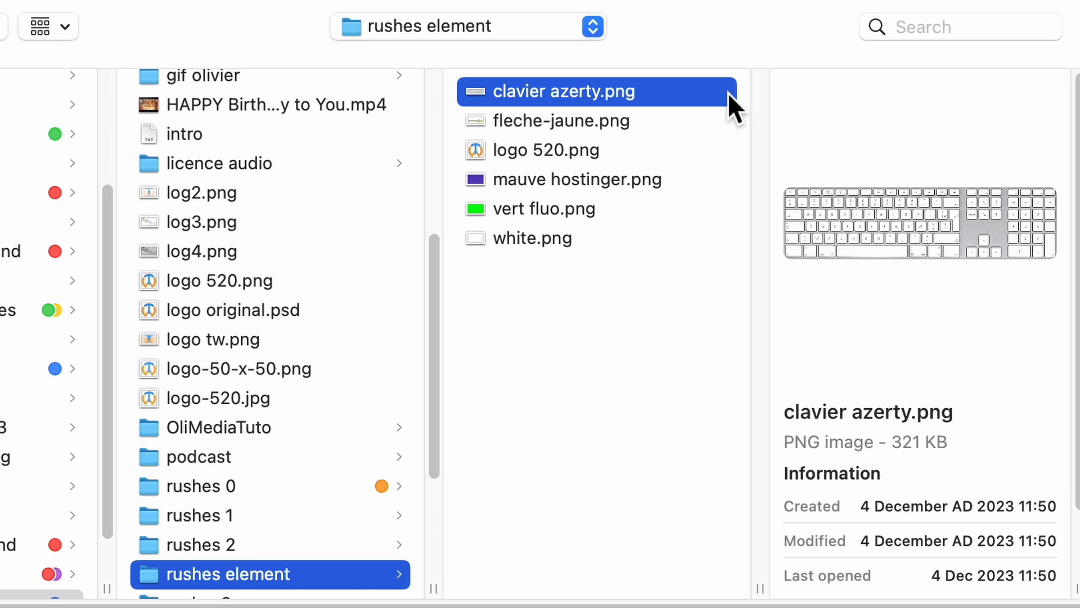
left_click(691, 121, "shift")
left_click(643, 148, "shift")
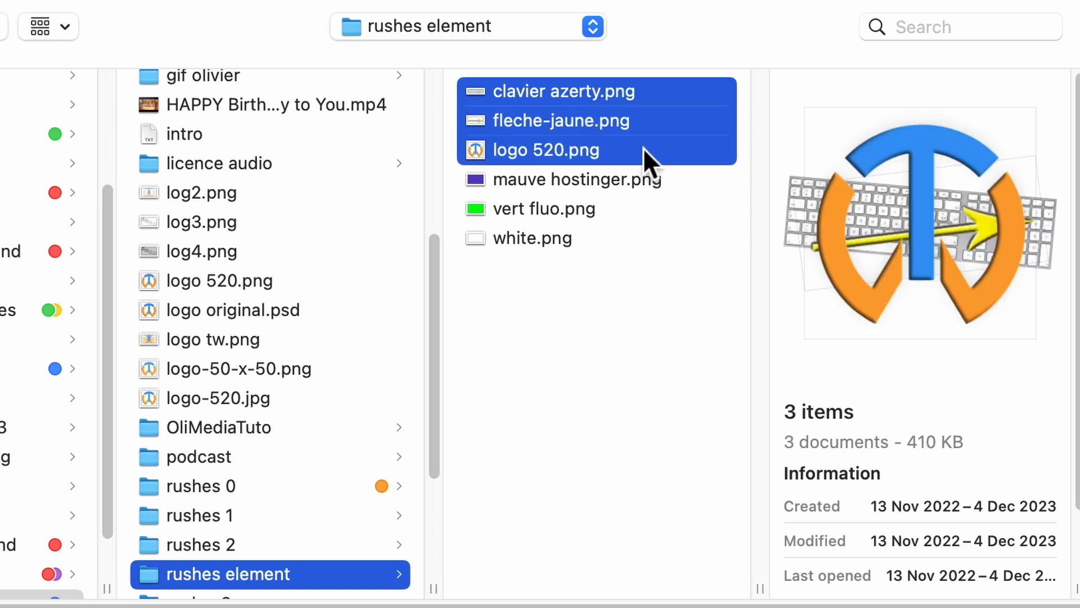
left_click(598, 239, "super")
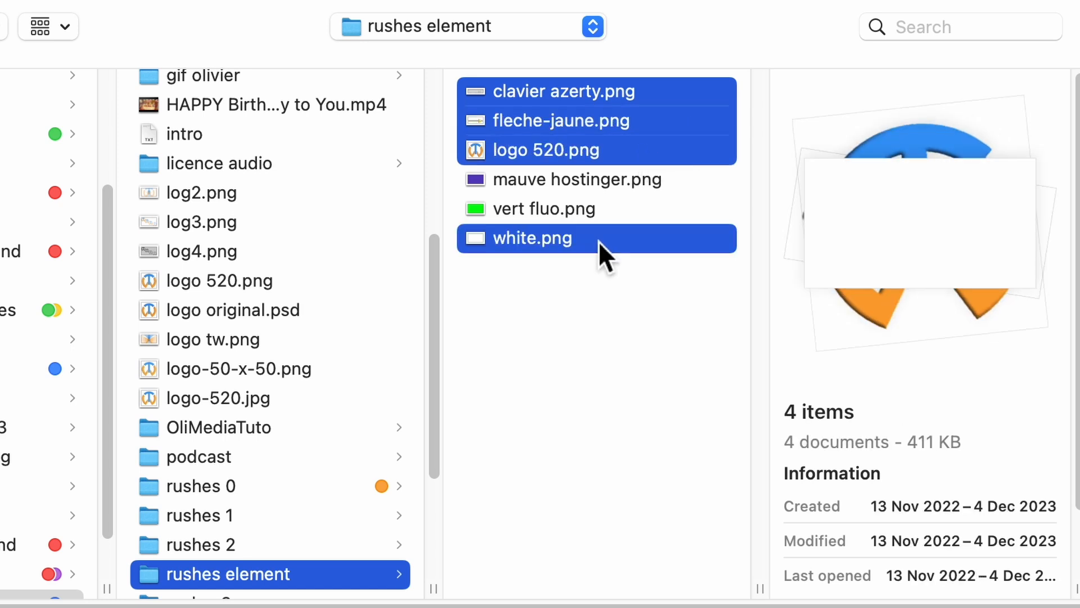
left_click(640, 332)
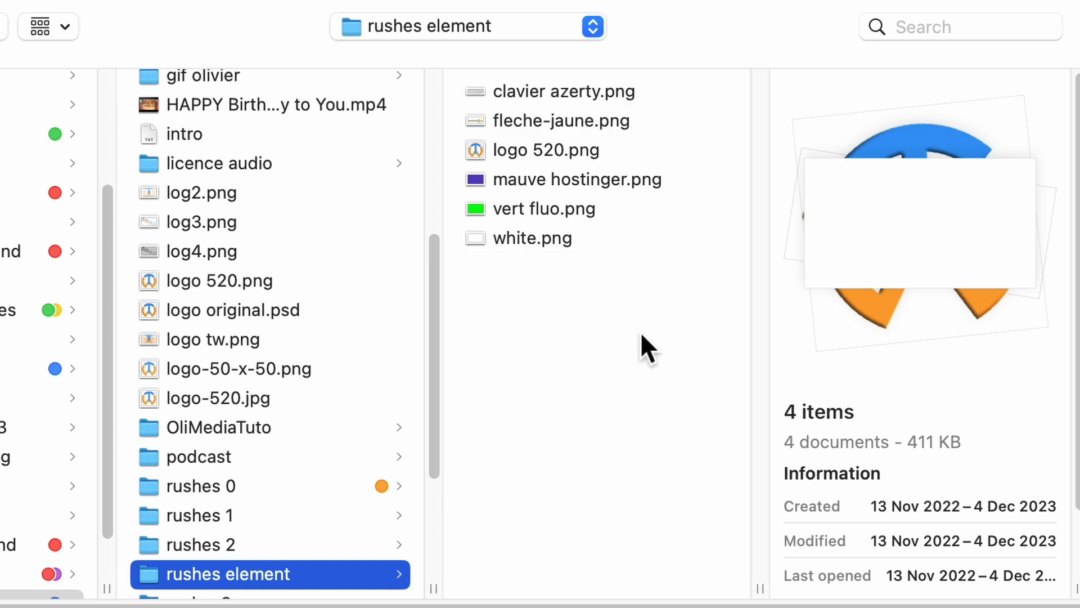
Import clavier azerty.png, fleche-jaune.png, logo 520.png and white.png from the rushes element folder into the media library
left_click(600, 93)
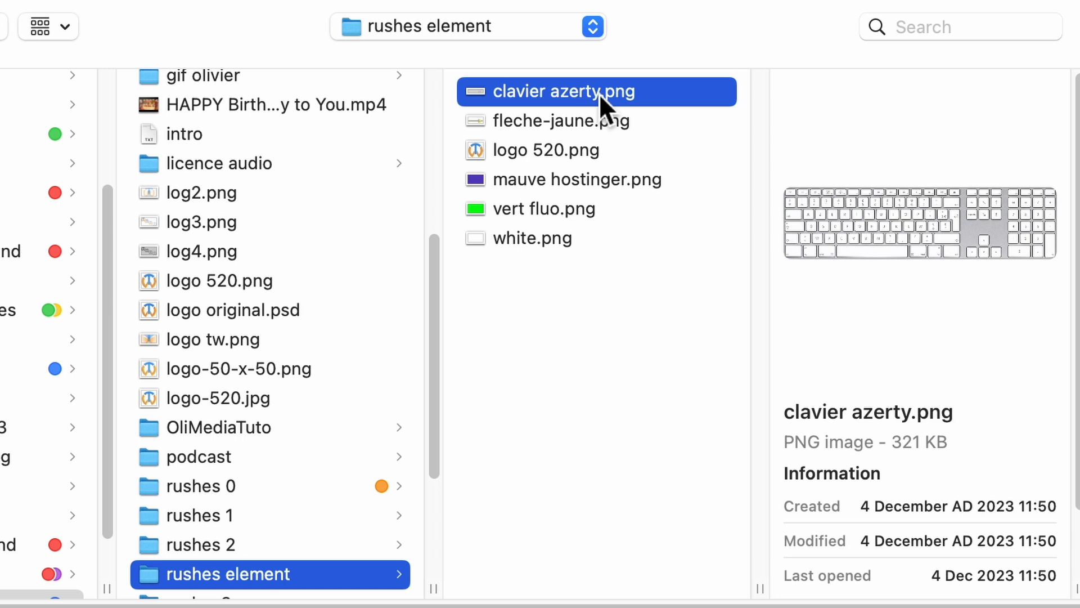
left_click(547, 119, "shift")
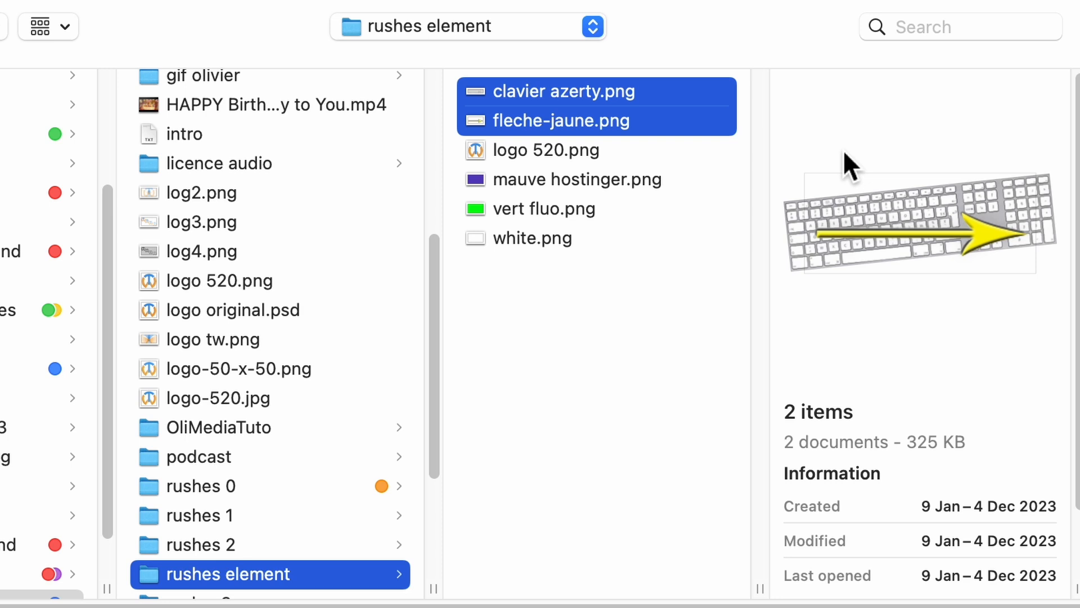
left_click(598, 157, "shift")
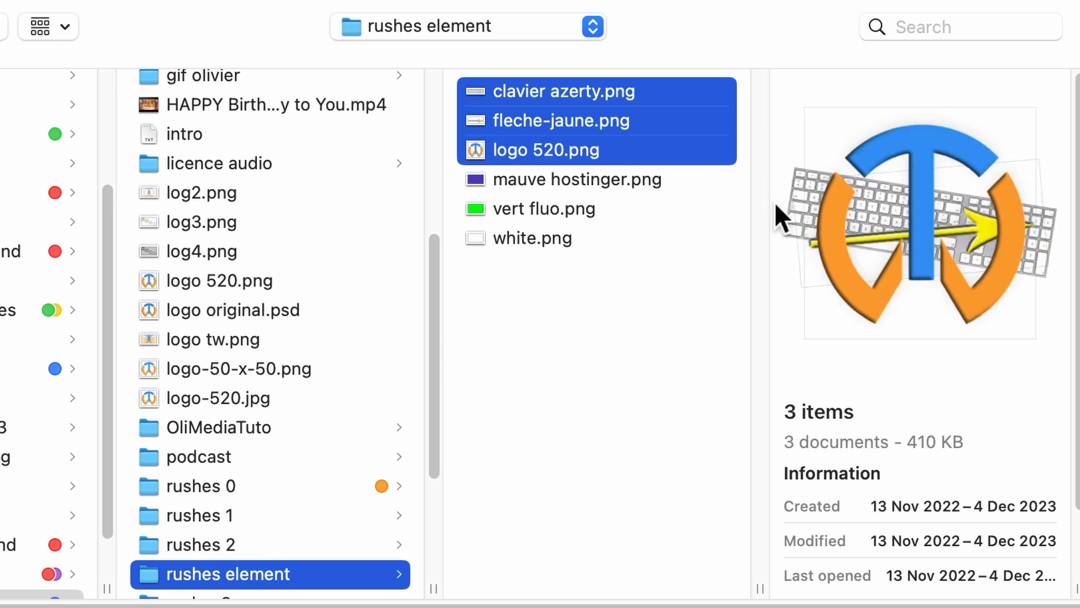
left_click(543, 240, "super")
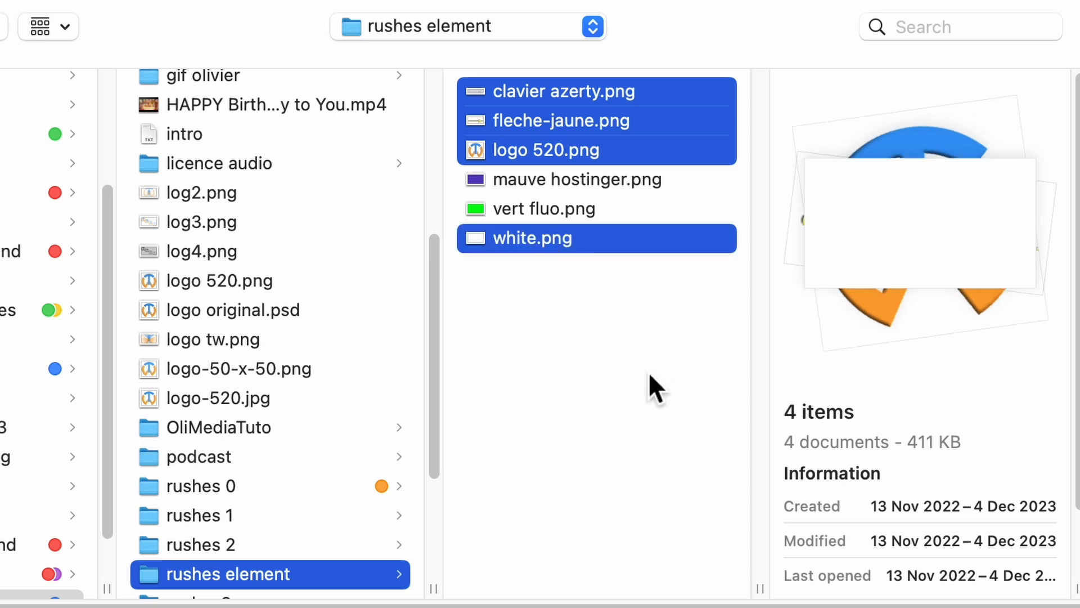
left_click(562, 208, "super")
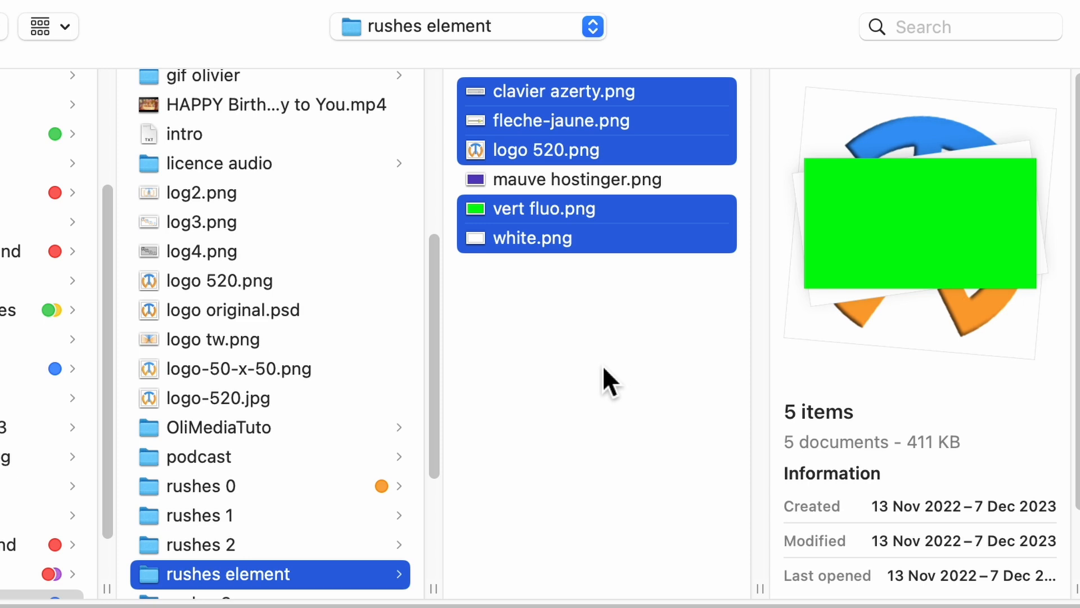
left_click(575, 209, "super")
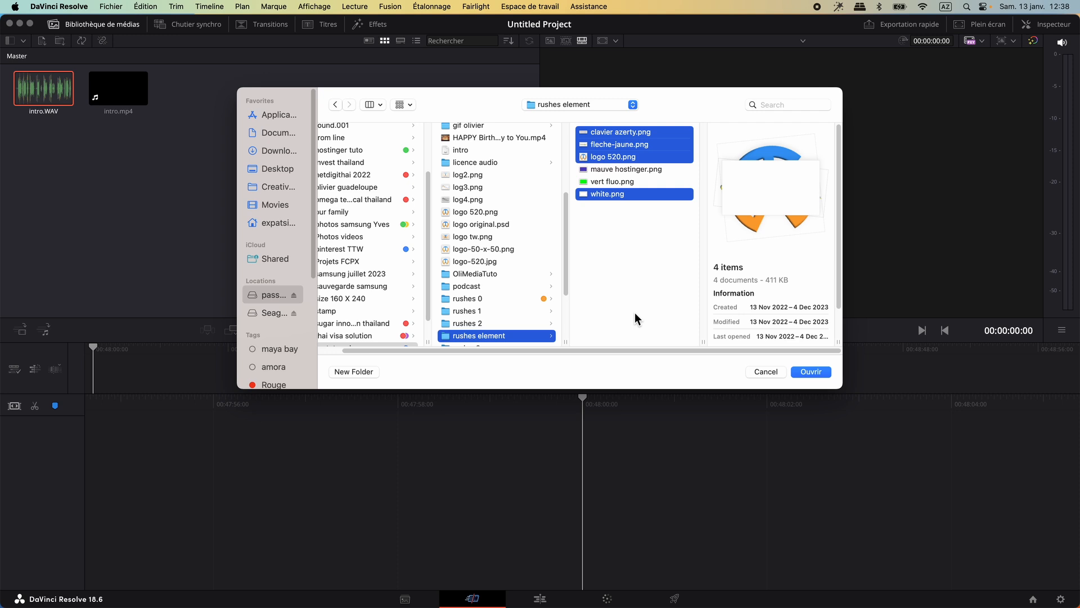
left_click(808, 373)
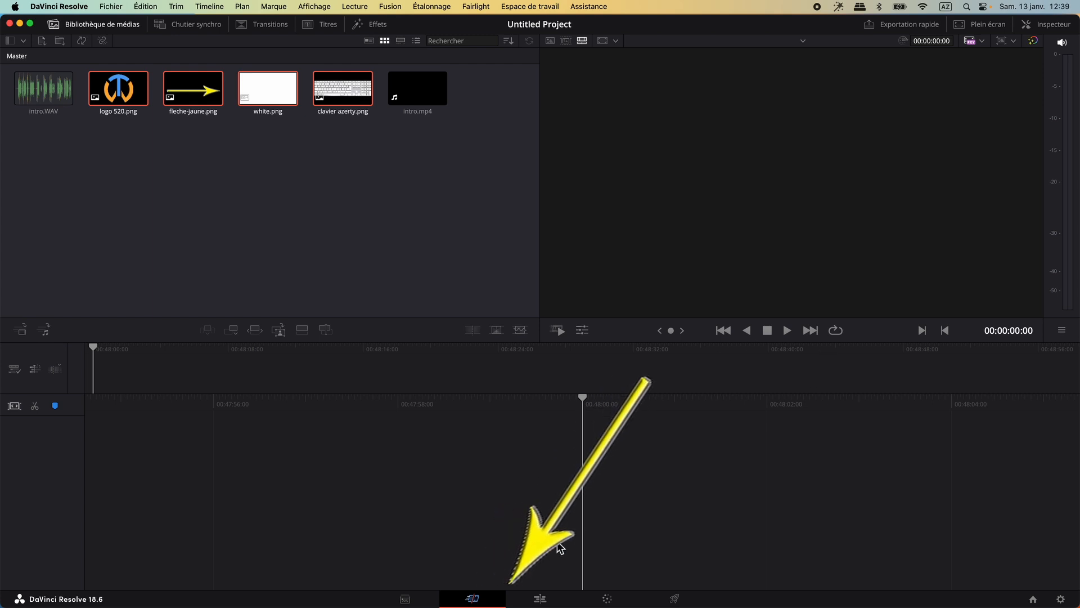
Show the media library on the Edit page and select only the intro.WAV clip
left_click(540, 599)
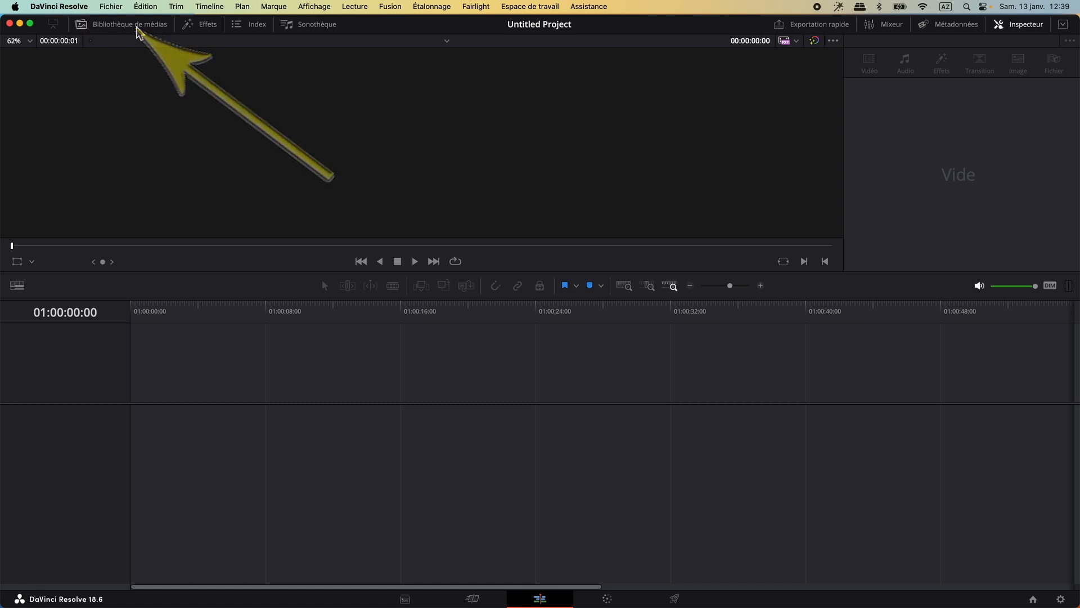
left_click(135, 25)
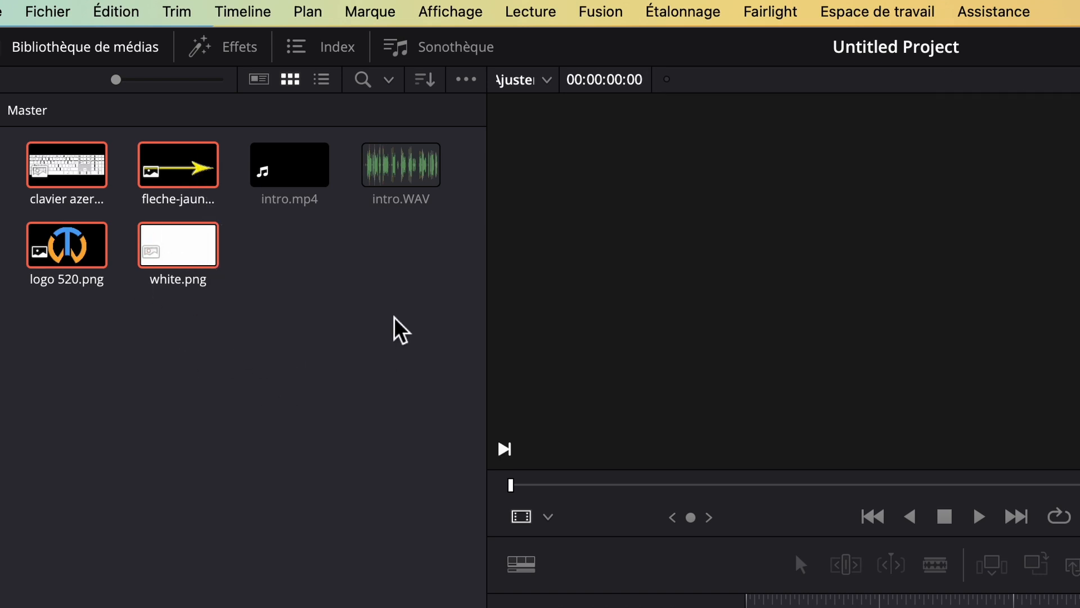
left_click(326, 294)
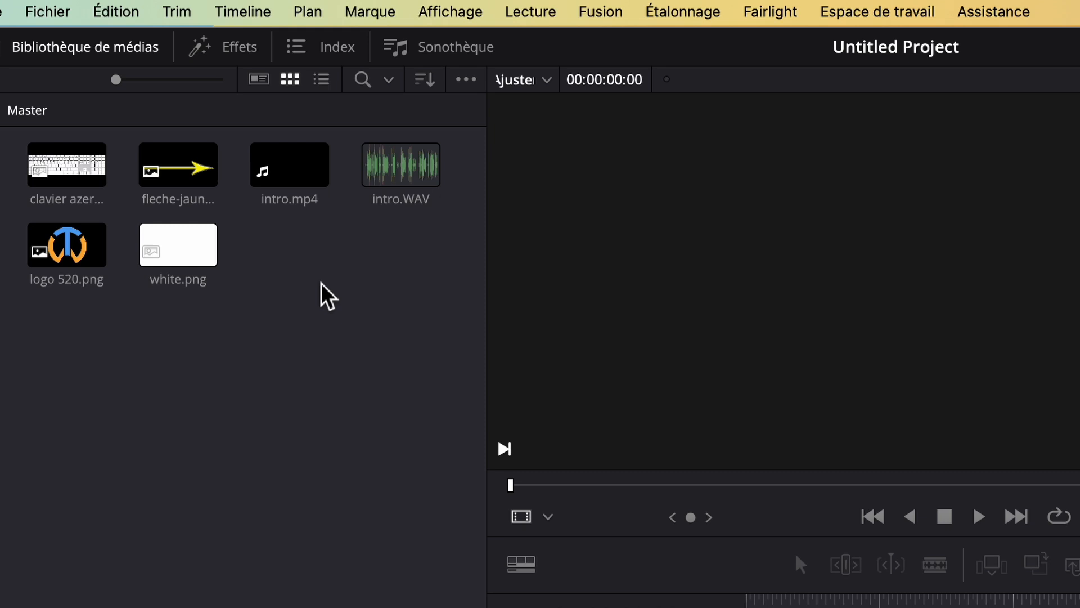
left_click(382, 200)
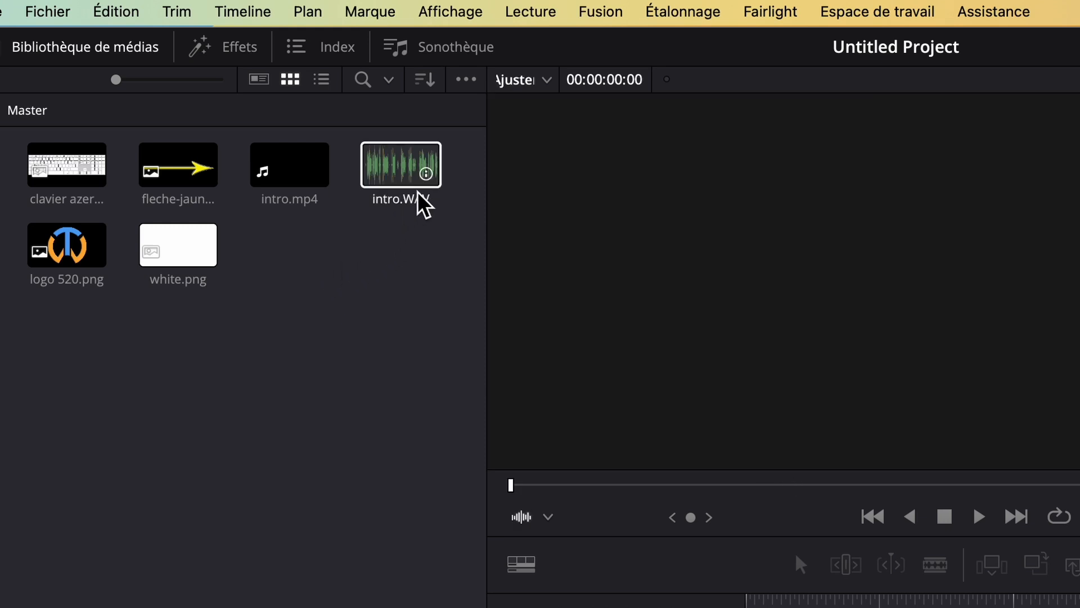
Select intro.mp4 together with intro.WAV and automatically synchronize their audio based on the waveform
left_click(316, 297)
left_click(258, 170)
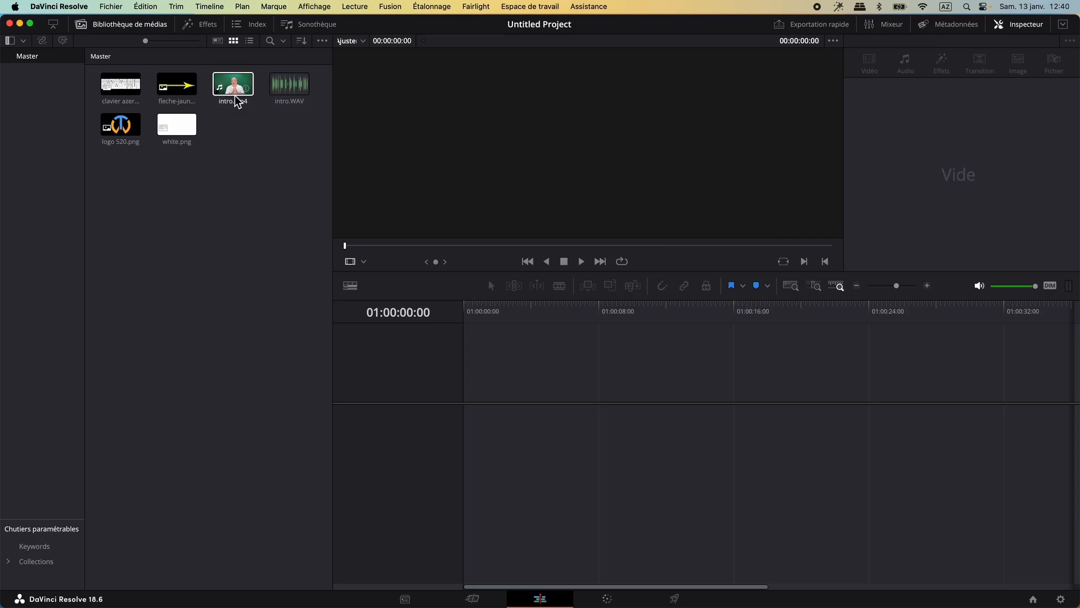
left_click(235, 93)
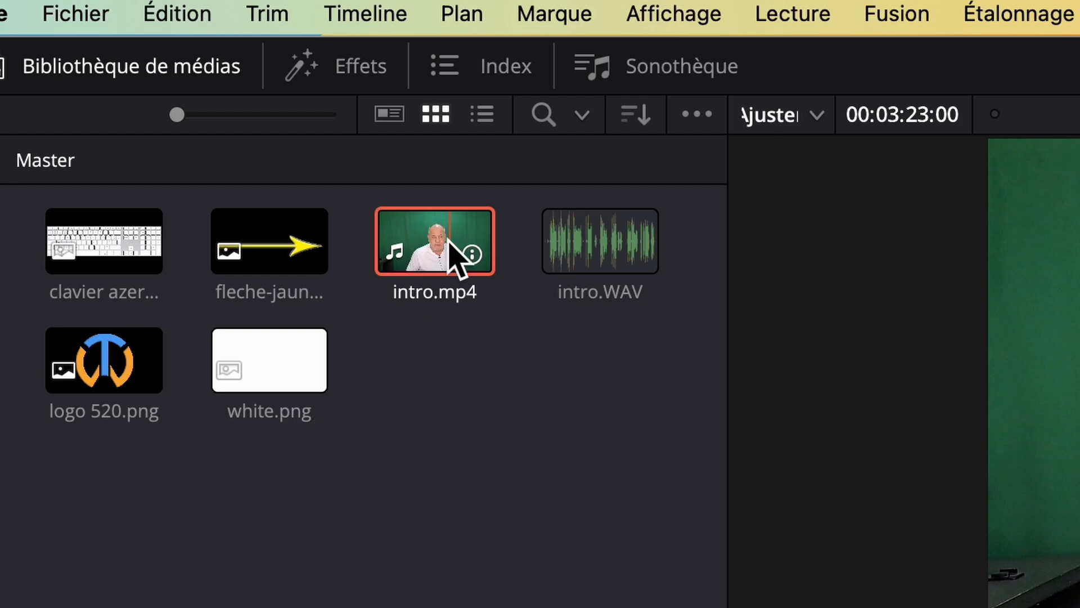
left_click(586, 223, "super")
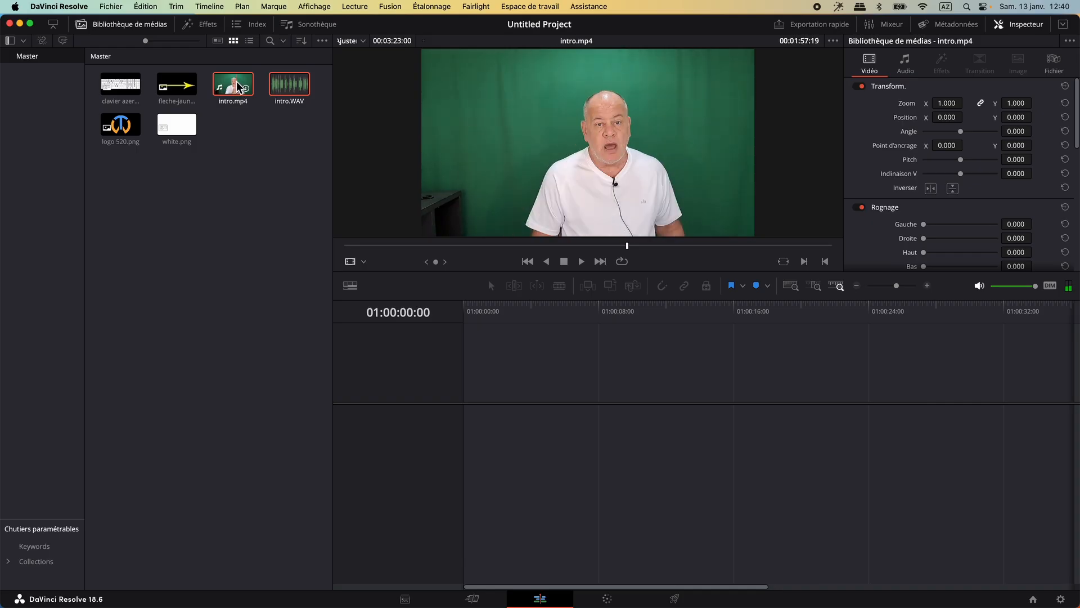
right_click(239, 88)
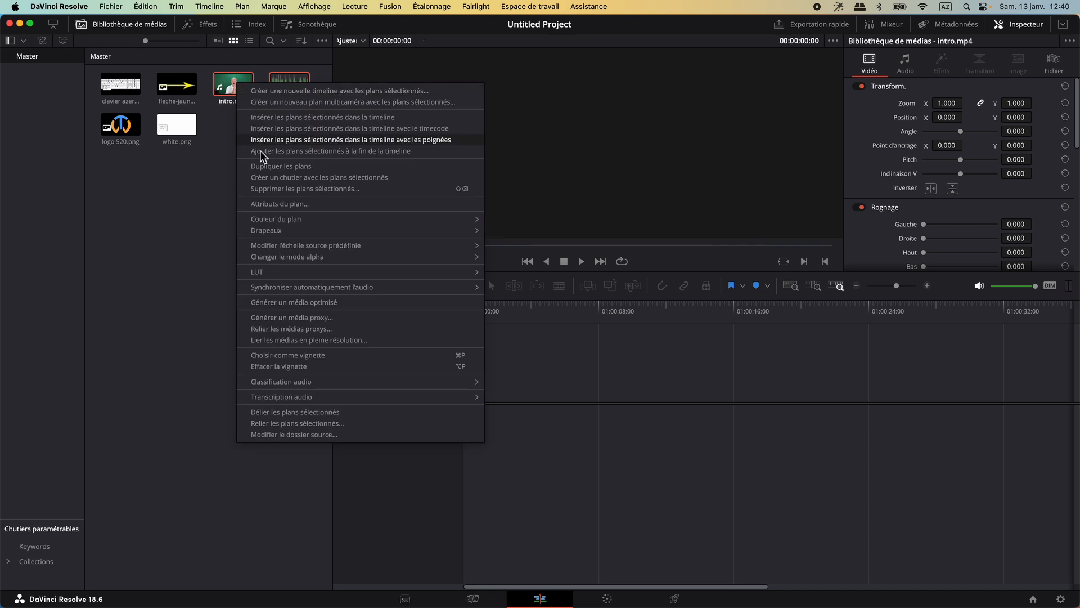
mouse_move(286, 289)
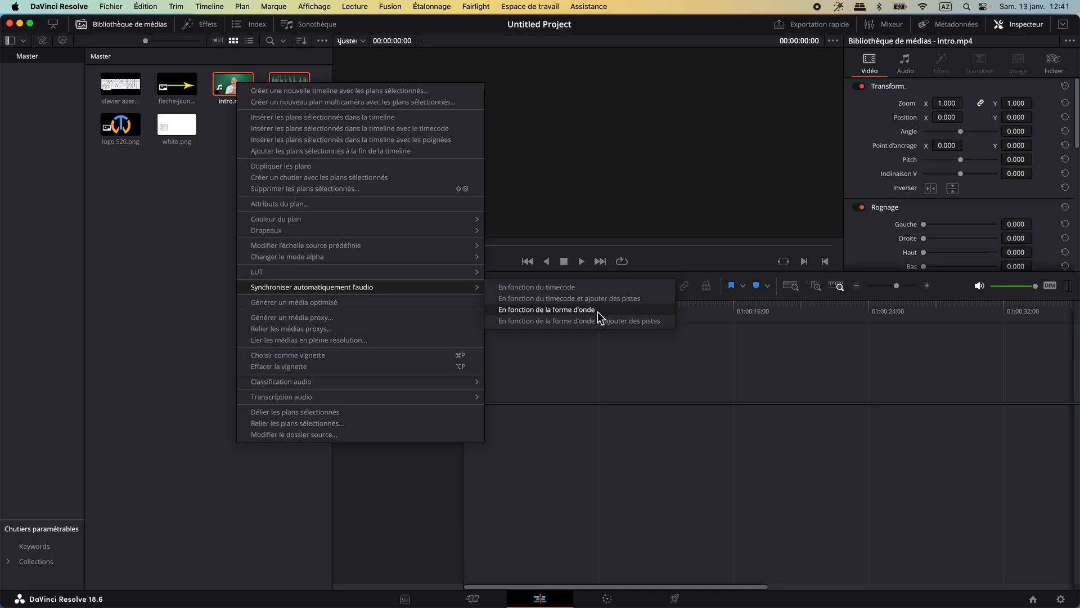
left_click(800, 305)
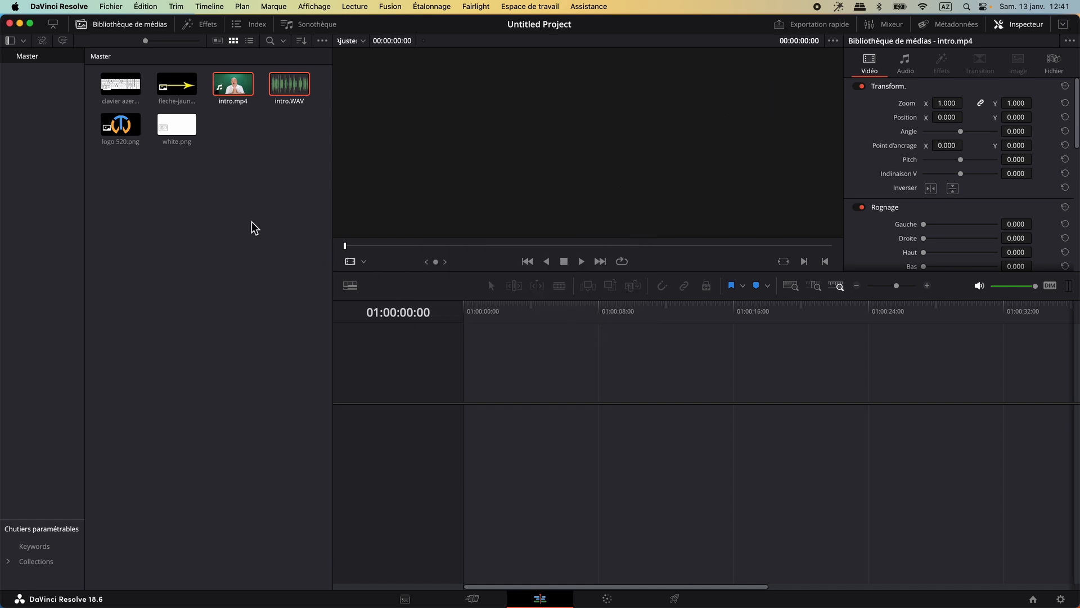
Place only the intro.mp4 clip at the start of the empty timeline, creating its video and audio tracks
left_click(294, 104)
left_click(240, 100)
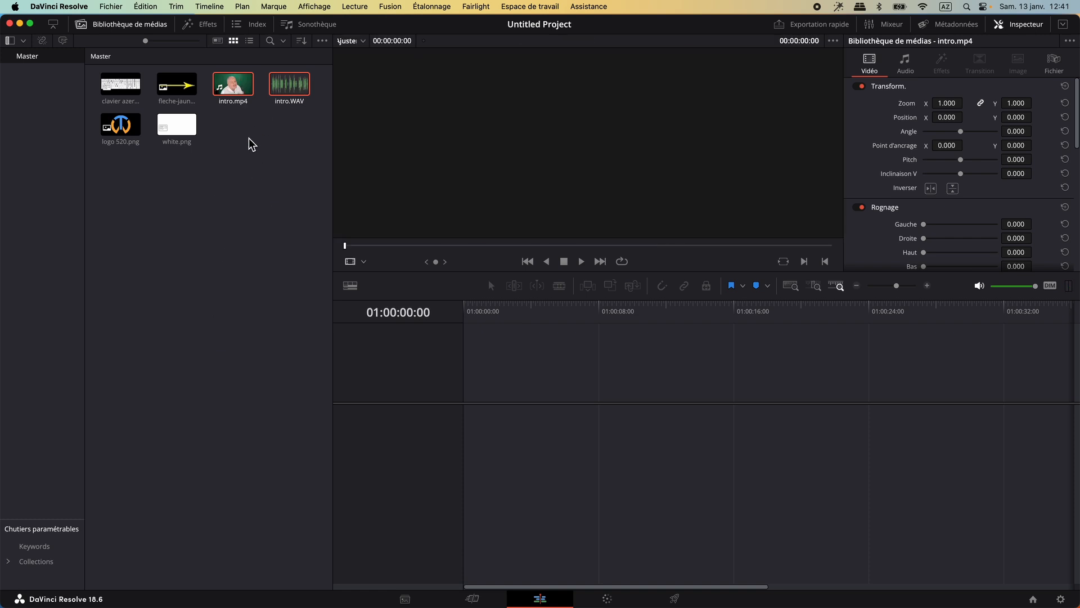
left_click(269, 132)
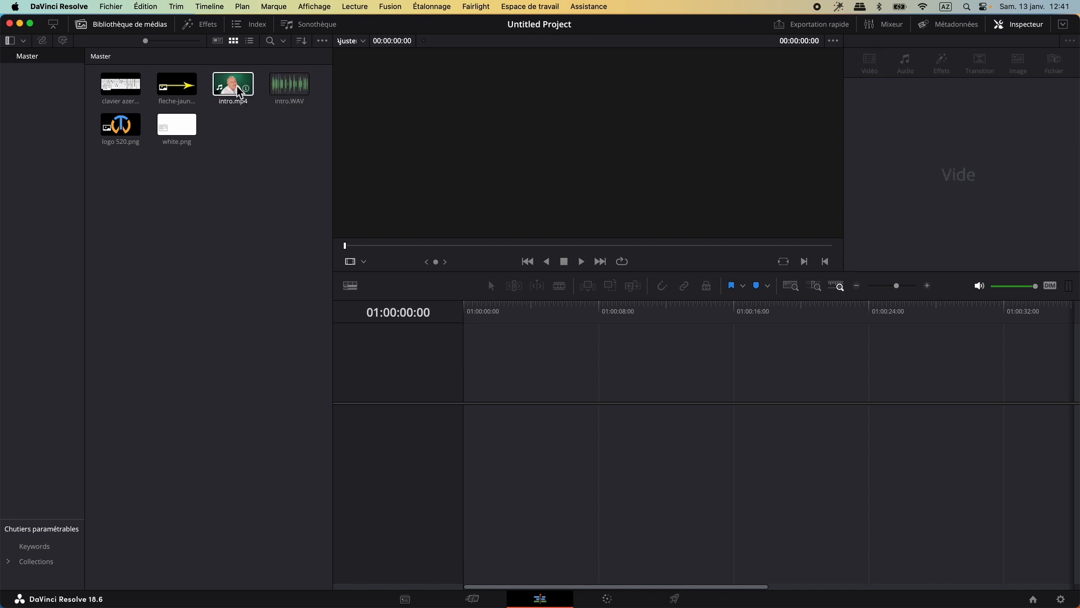
left_click_drag(239, 89, 473, 446)
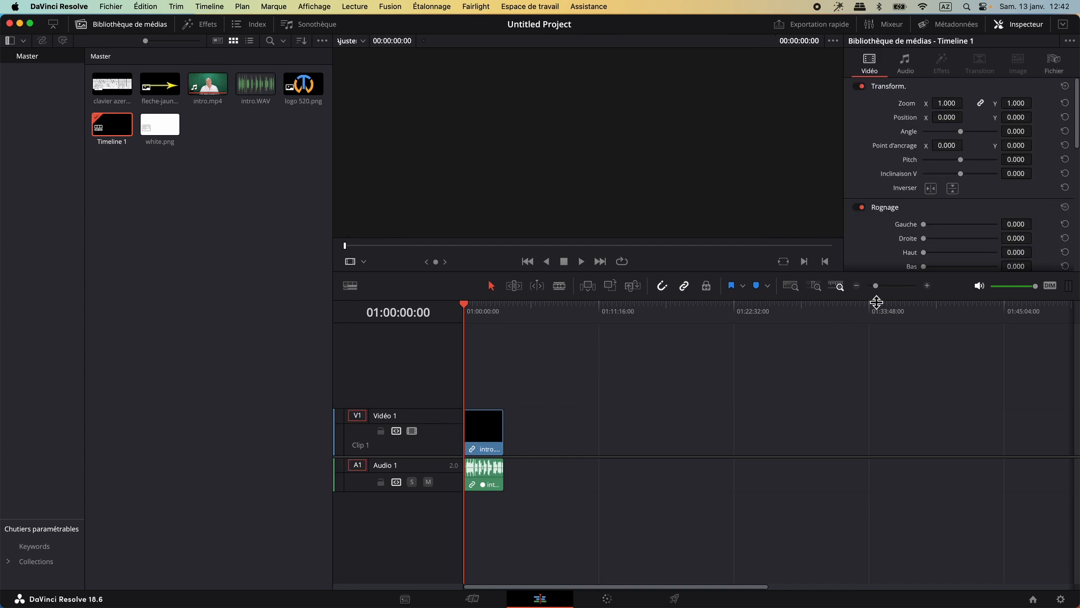
left_click(928, 286)
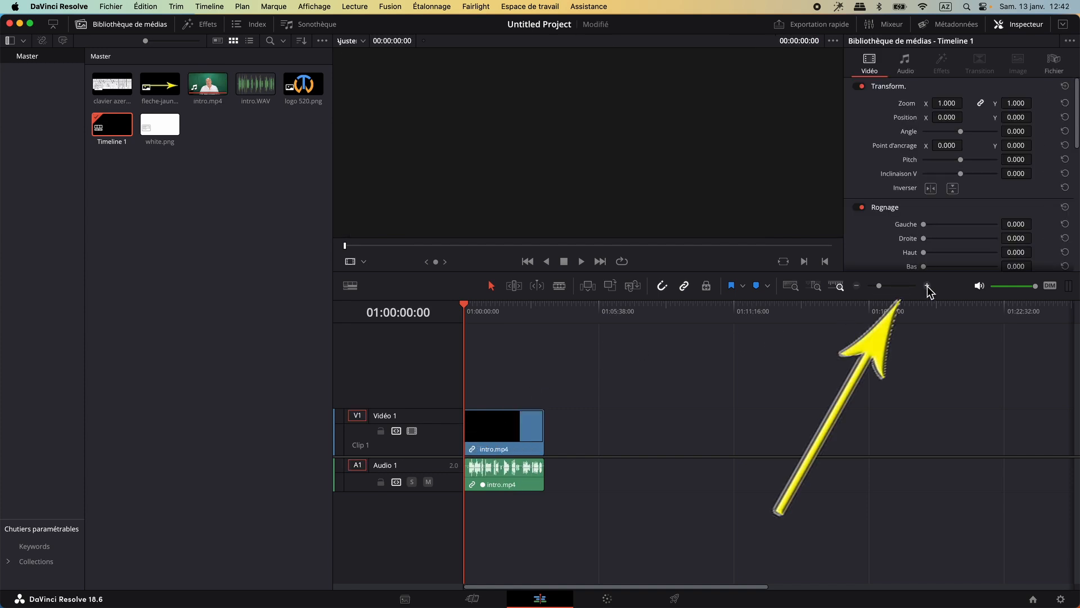
left_click(928, 286)
left_click(928, 285)
left_click(928, 286)
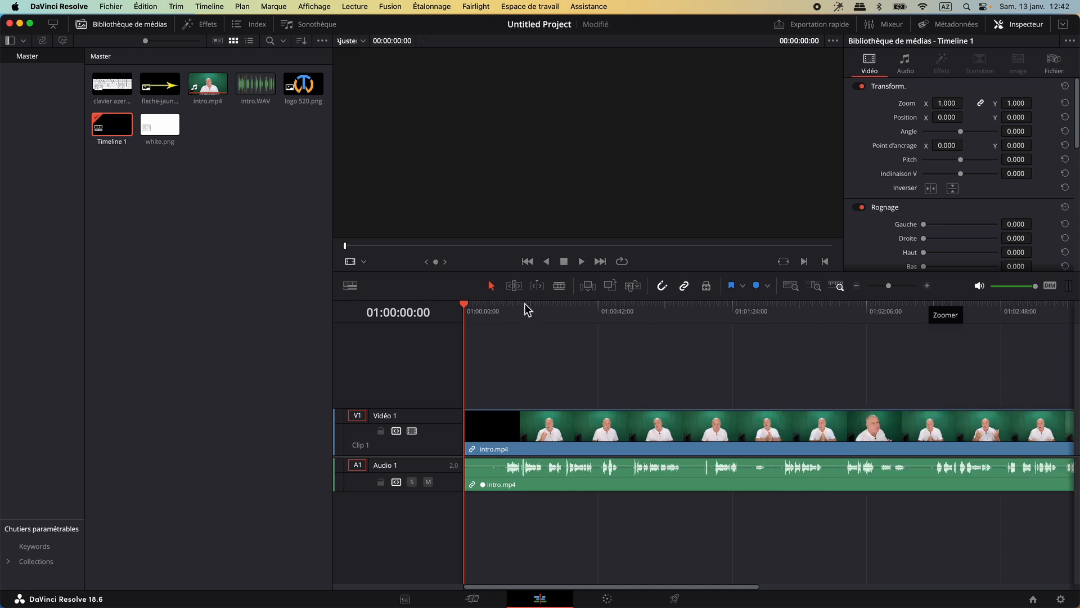
Apply the Fairlight Noise Reduction effect to the intro.mp4 audio in Mode Parole auto, and hide the media library and effects list
left_click(114, 25)
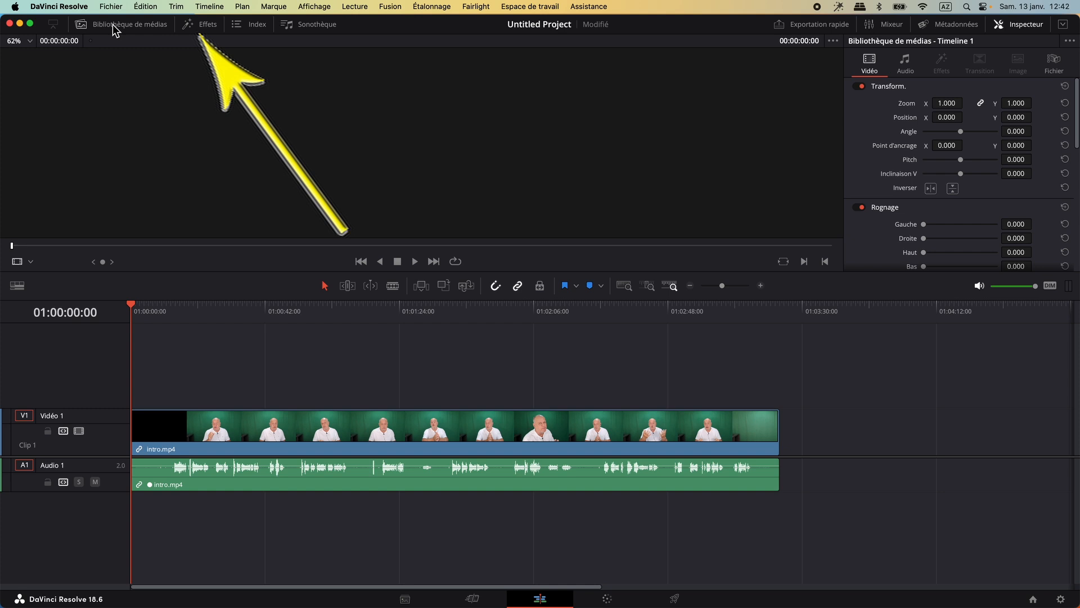
left_click(203, 28)
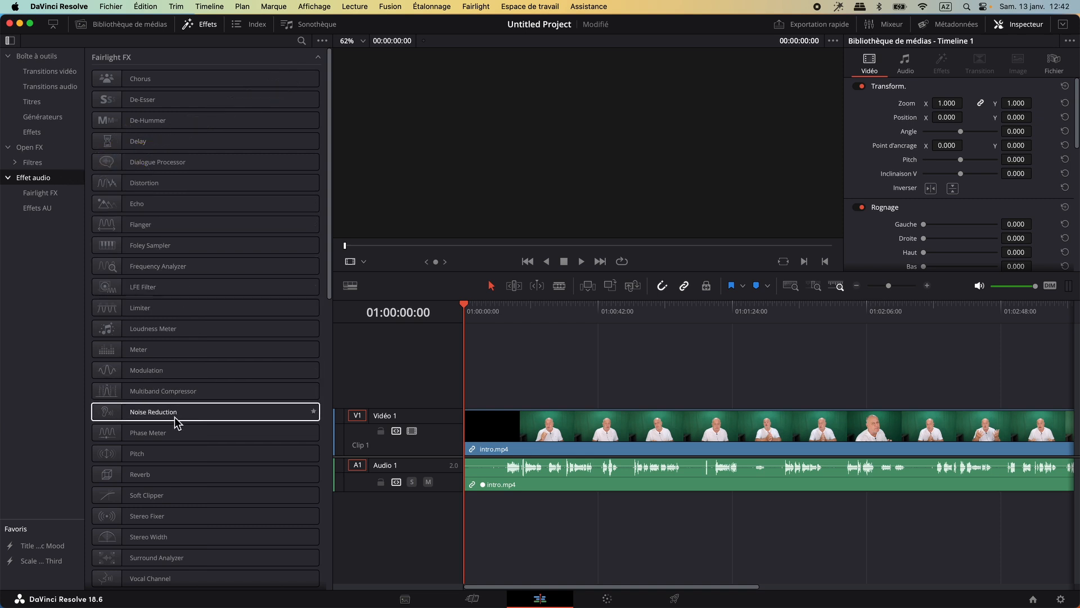
left_click_drag(181, 418, 781, 483)
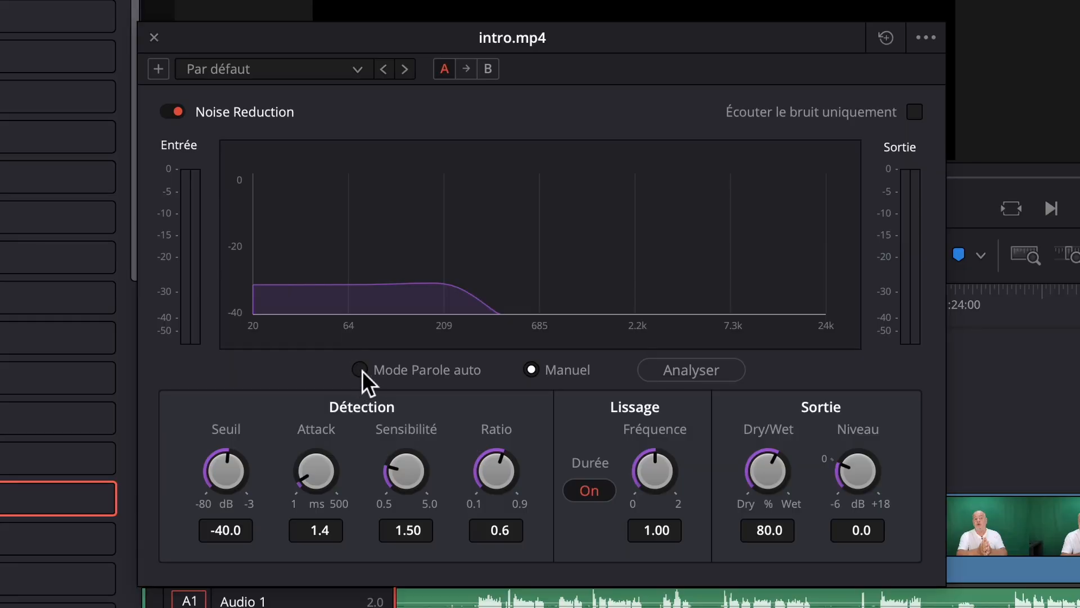
left_click(360, 370)
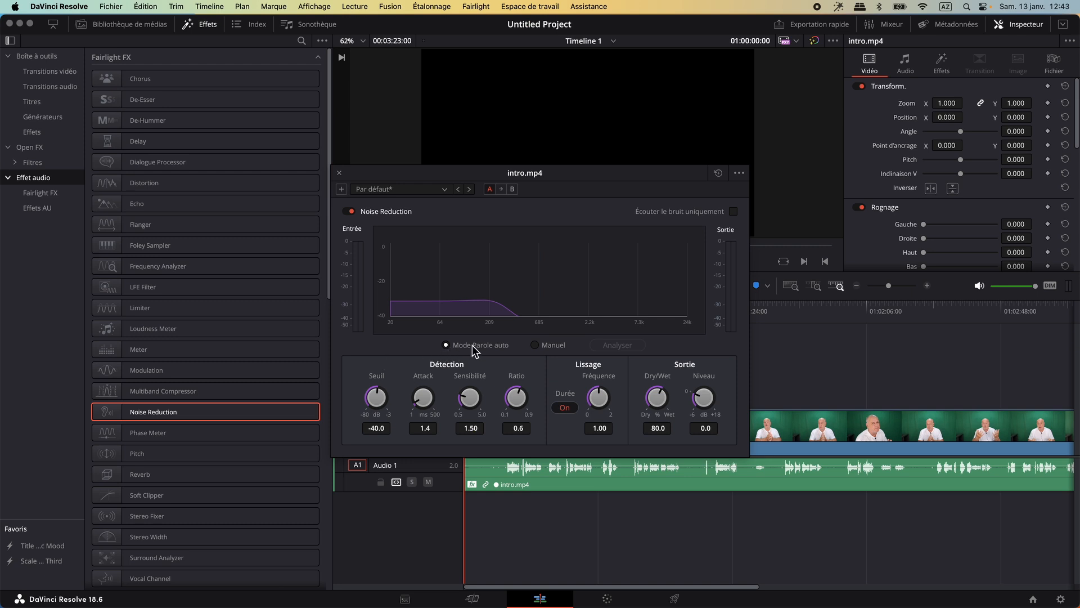
left_click(340, 174)
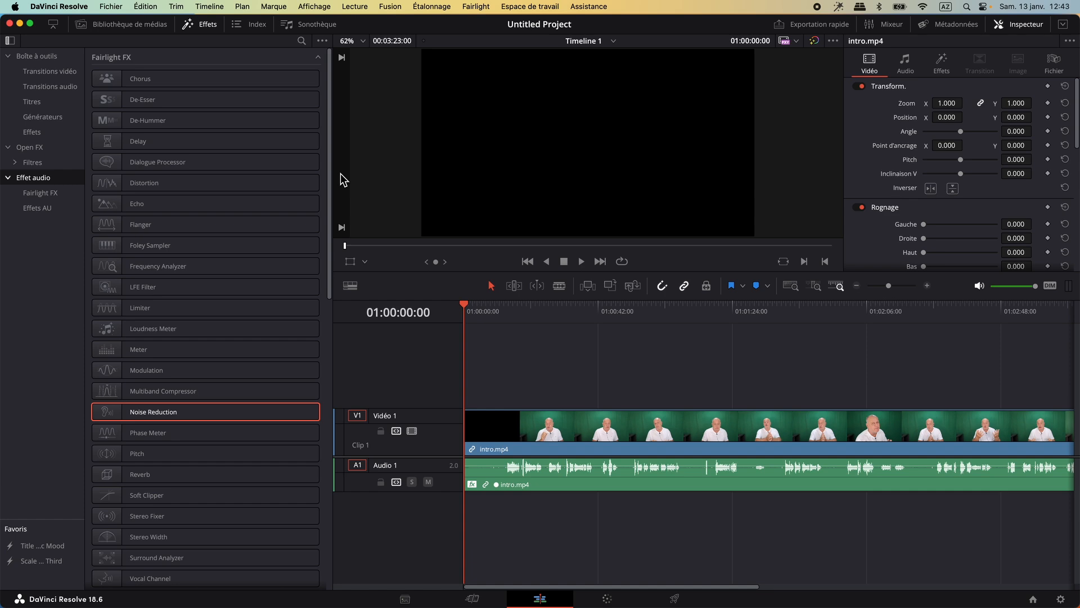
left_click(206, 25)
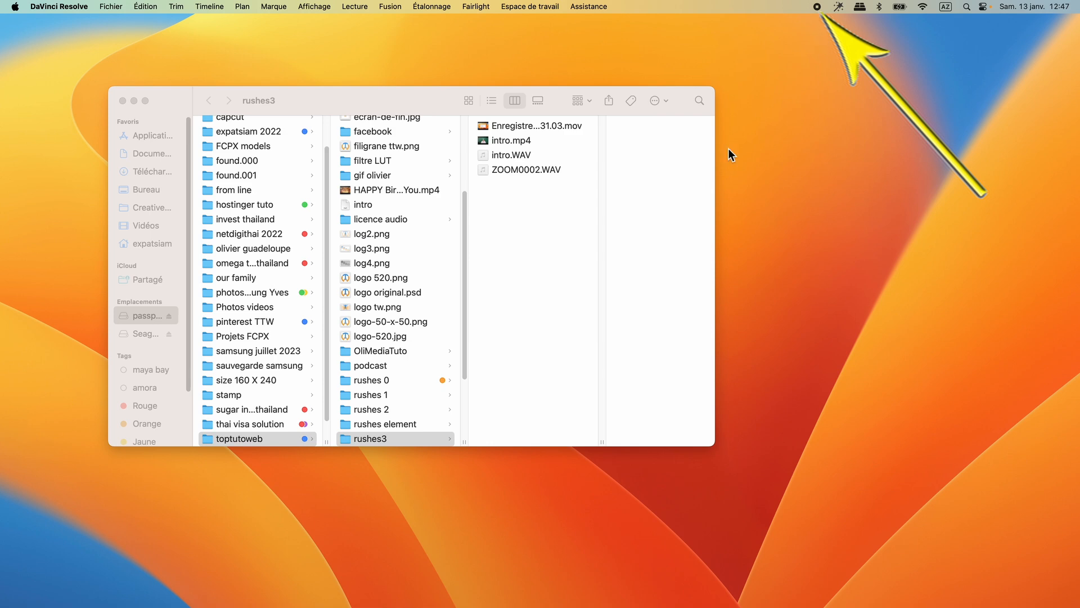
Switch to Finder and rename the screen recording in the rushes3 folder to A1.mov
left_click(524, 125)
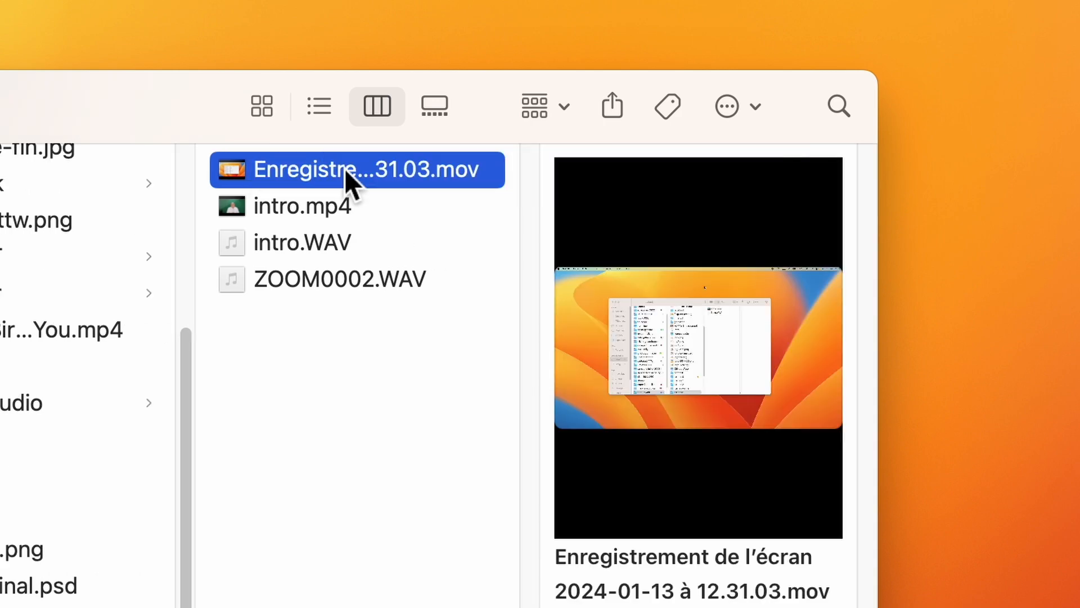
key("Return")
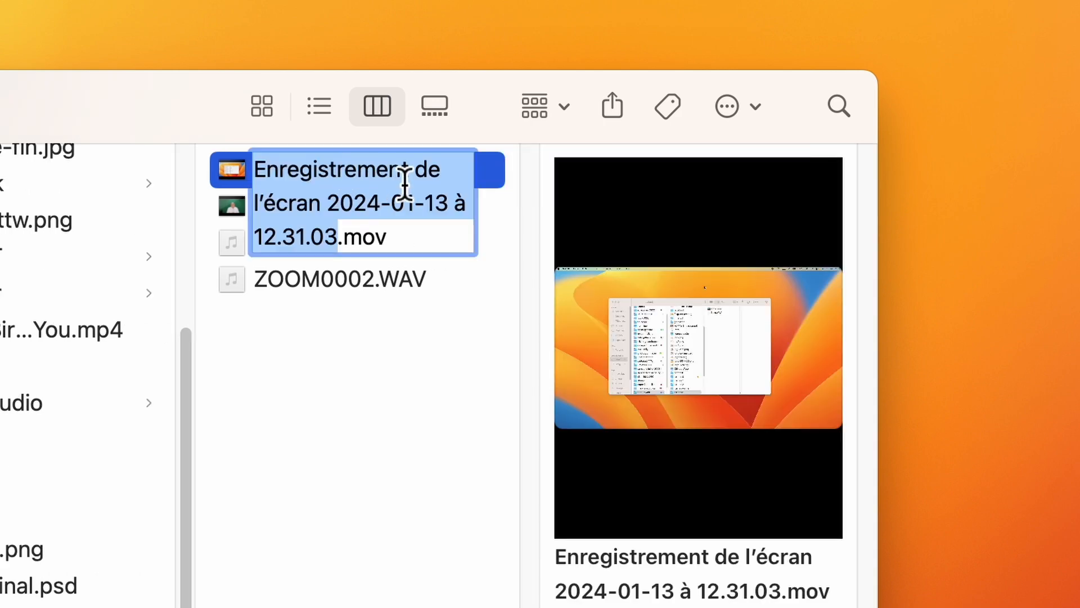
type("A1")
left_click(404, 319)
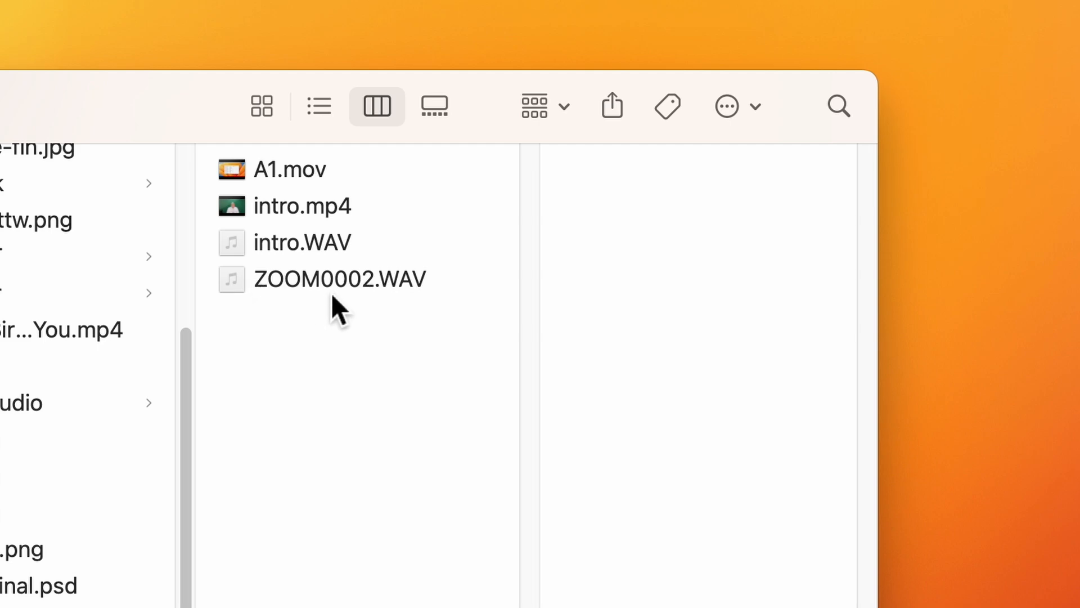
Rename ZOOM0002.WAV in the rushes3 folder to A1.WAV
left_click(314, 286)
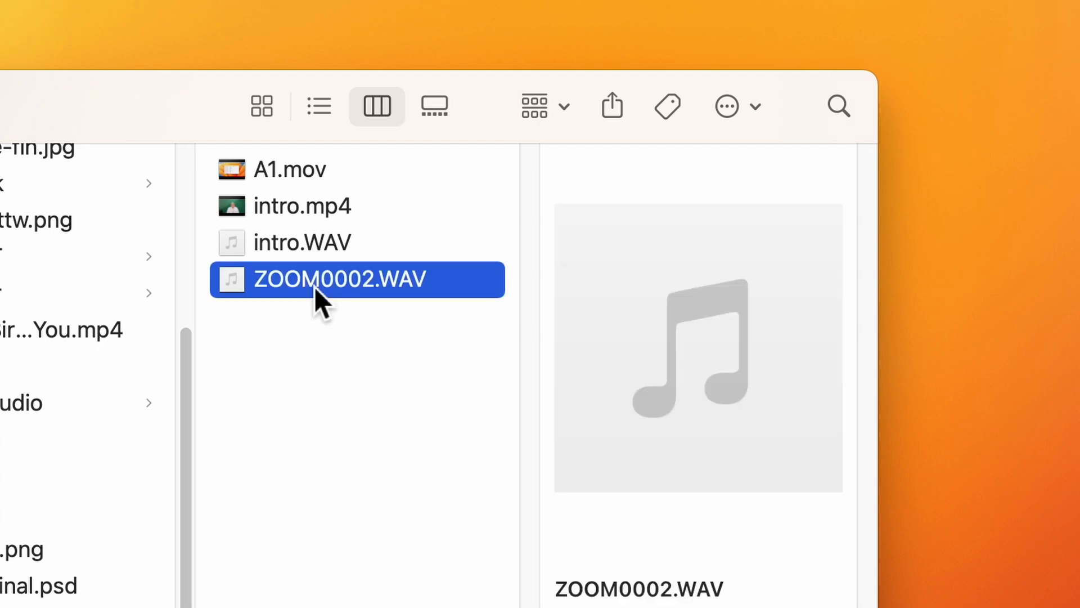
key("Return")
type("A1")
key("Return")
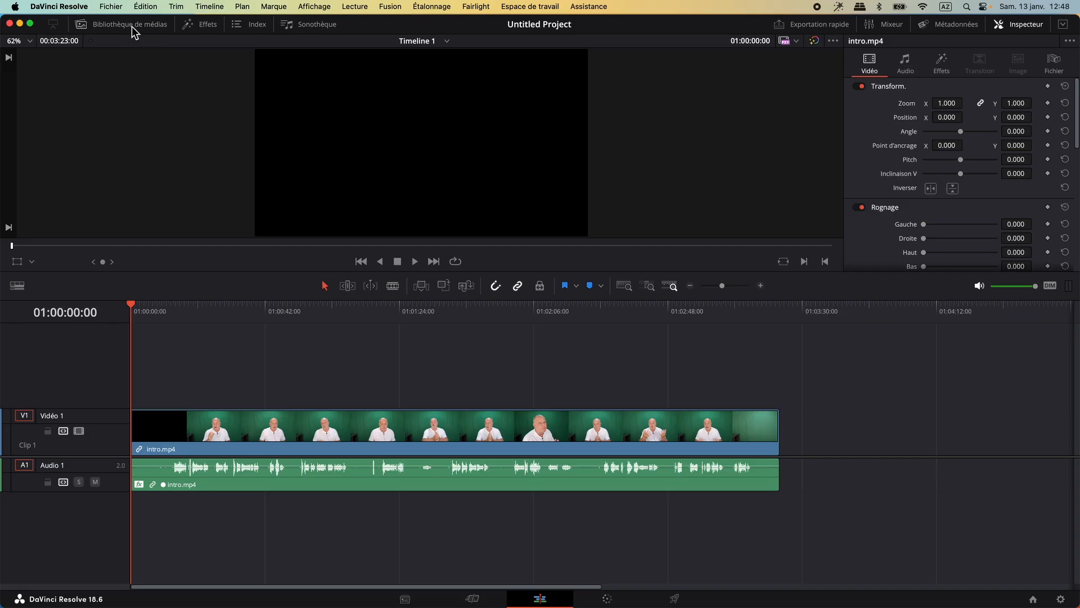
Switch back to DaVinci Resolve and import A1.mov and A1.WAV from the rushes3 folder into the media library
left_click(132, 26)
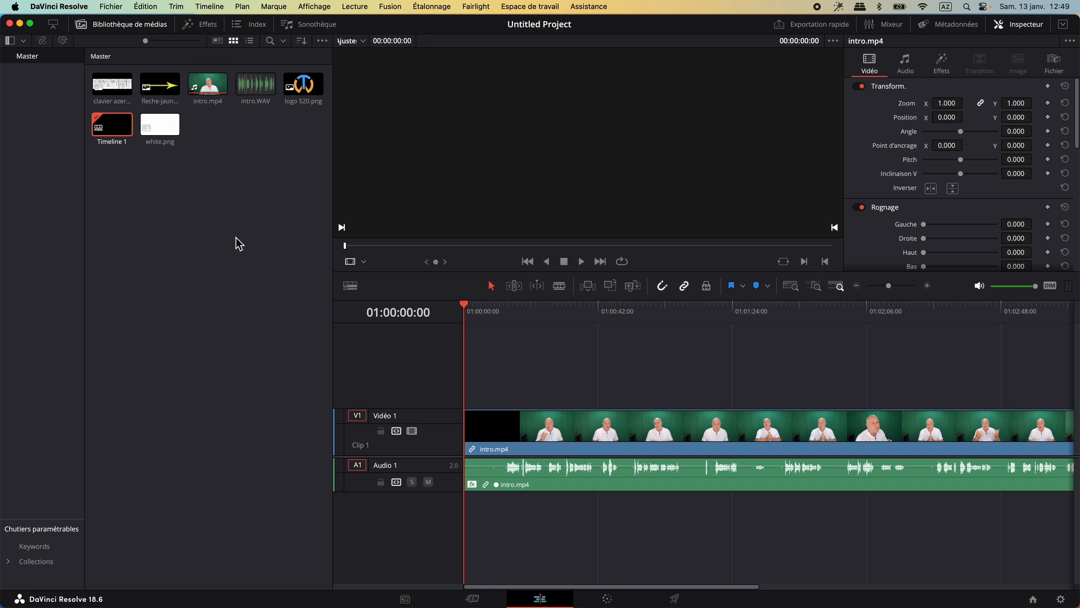
key("super+i")
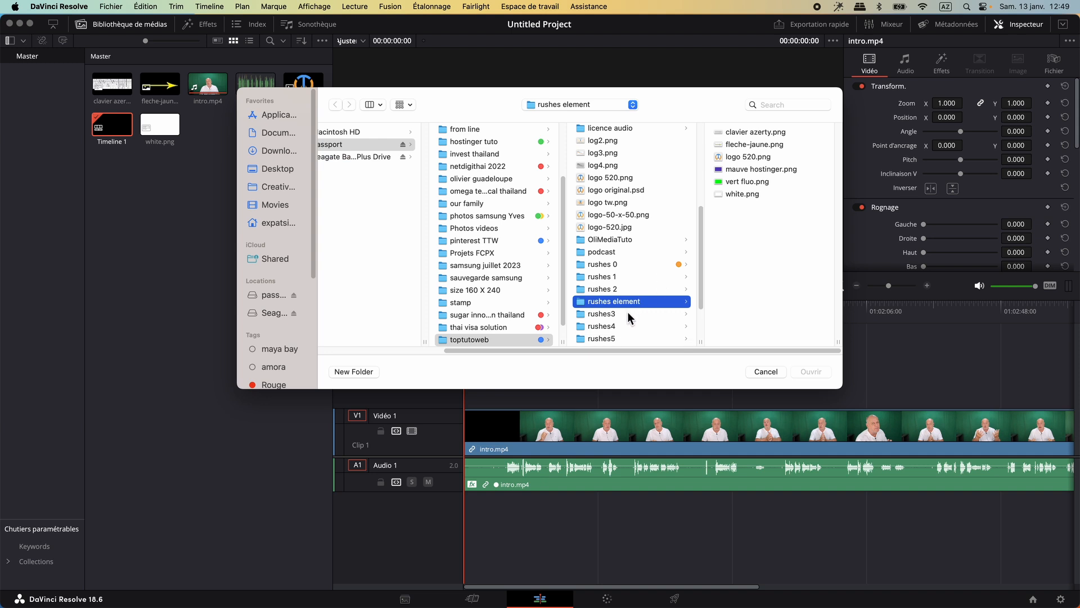
left_click(626, 311)
left_click(764, 131)
left_click(762, 141, "shift")
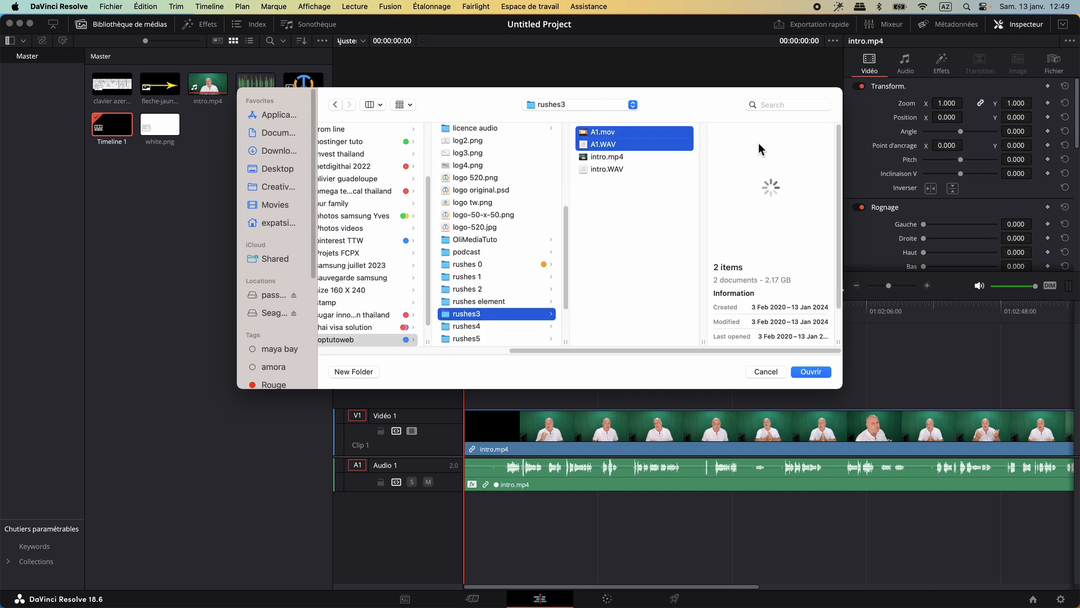
left_click(813, 370)
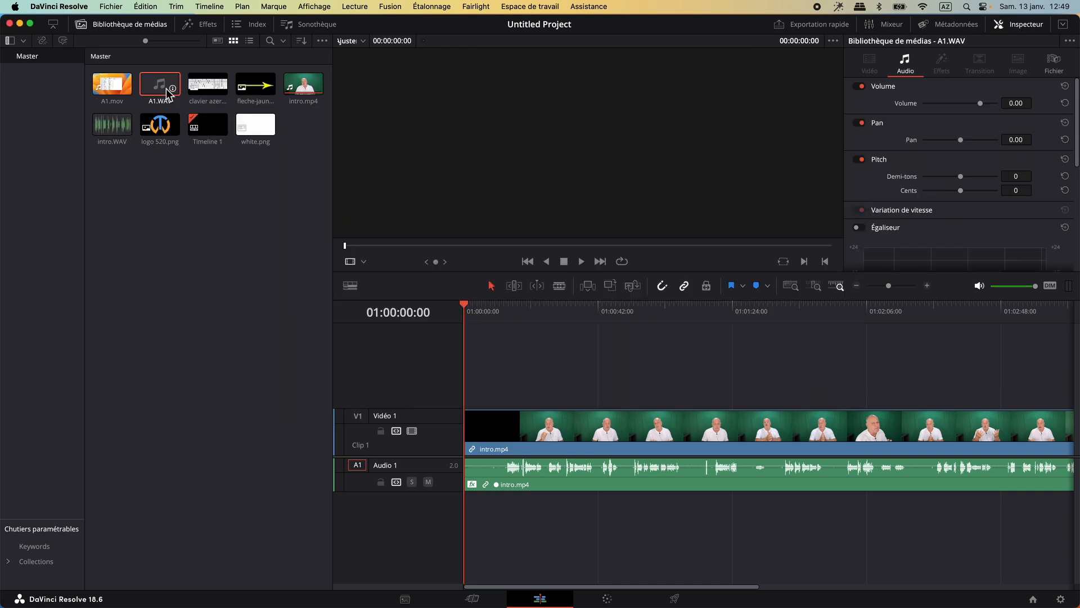
Select A1.WAV together with A1.mov and automatically synchronize their audio based on the waveform
left_click(166, 94)
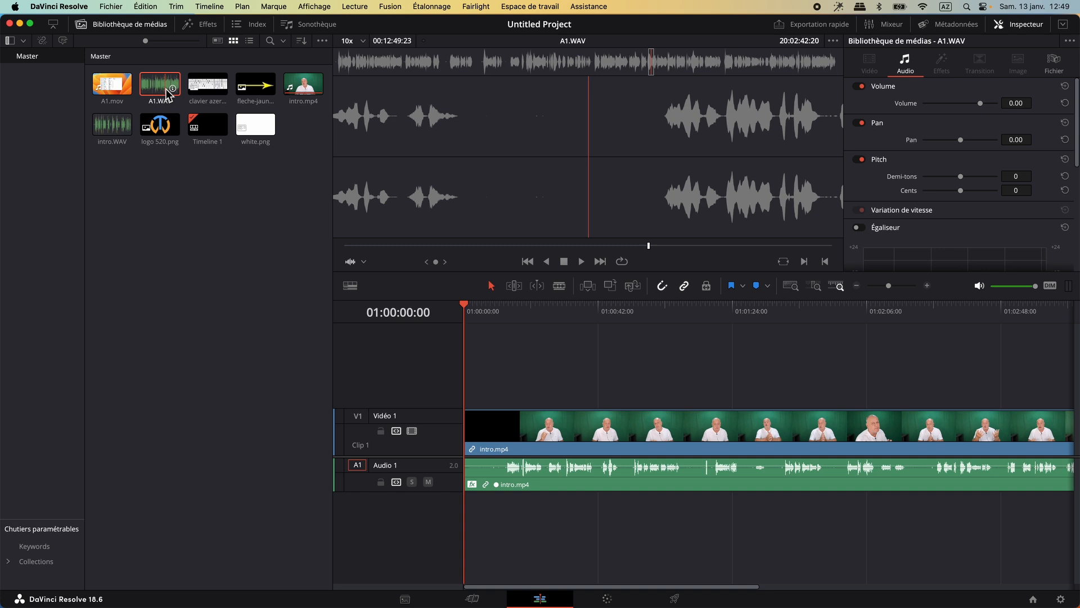
left_click(105, 87, "super")
right_click(104, 87)
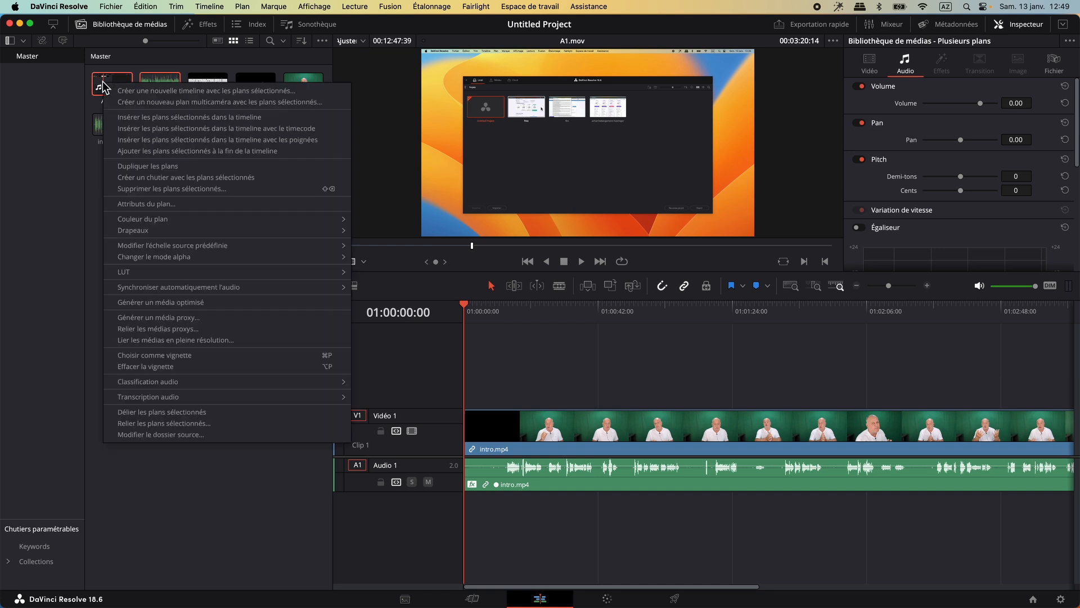
mouse_move(192, 291)
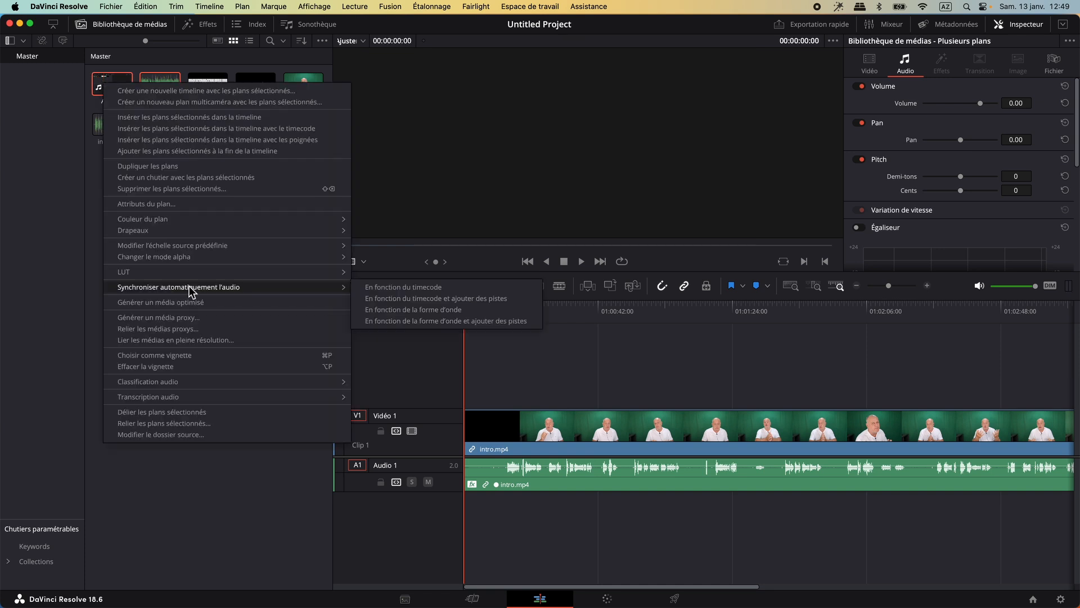
left_click(457, 311)
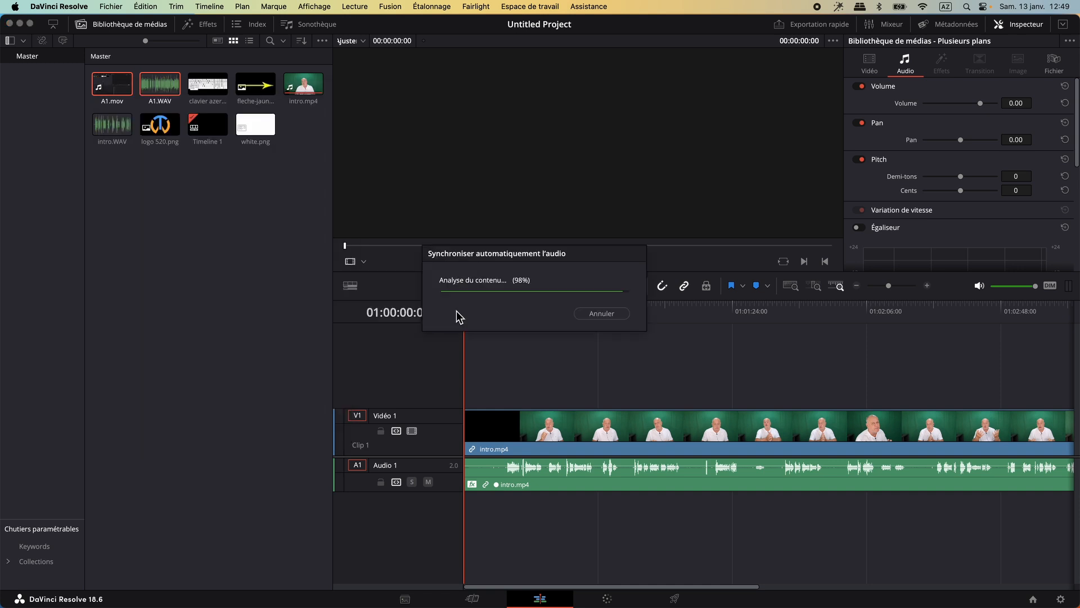
Move the playhead to the end of intro.mp4, place A1.mov directly after it on the timeline, and hide the media library
left_click(115, 86)
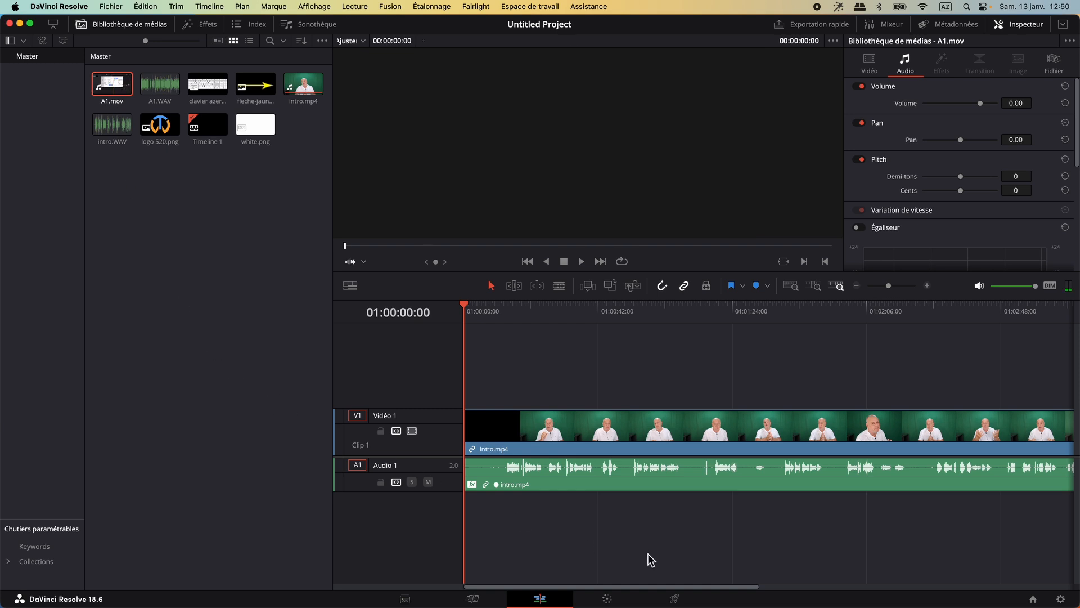
left_click_drag(675, 588, 872, 578)
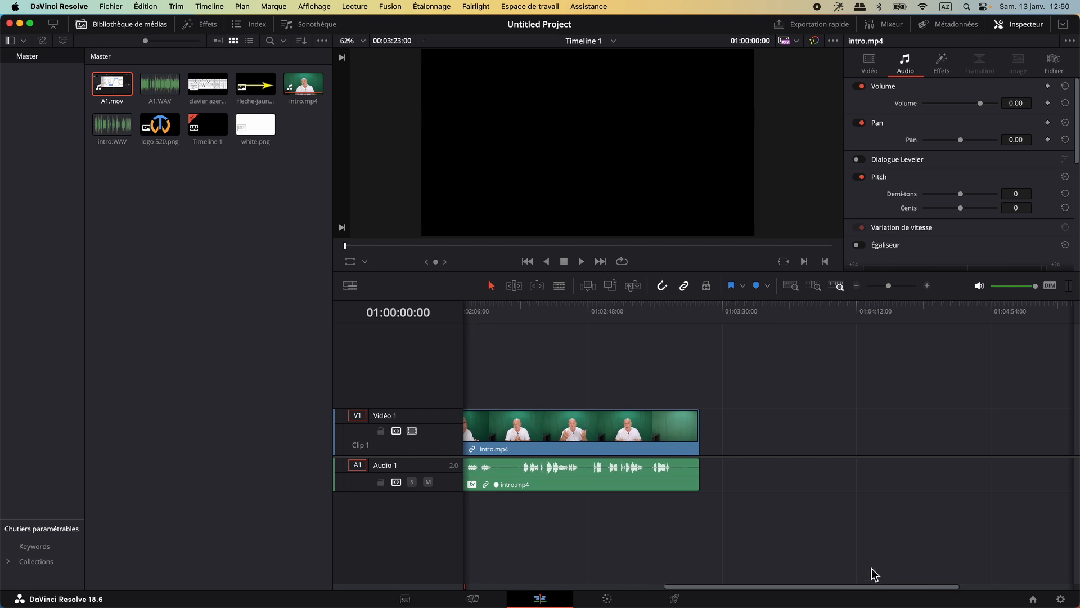
left_click(701, 309)
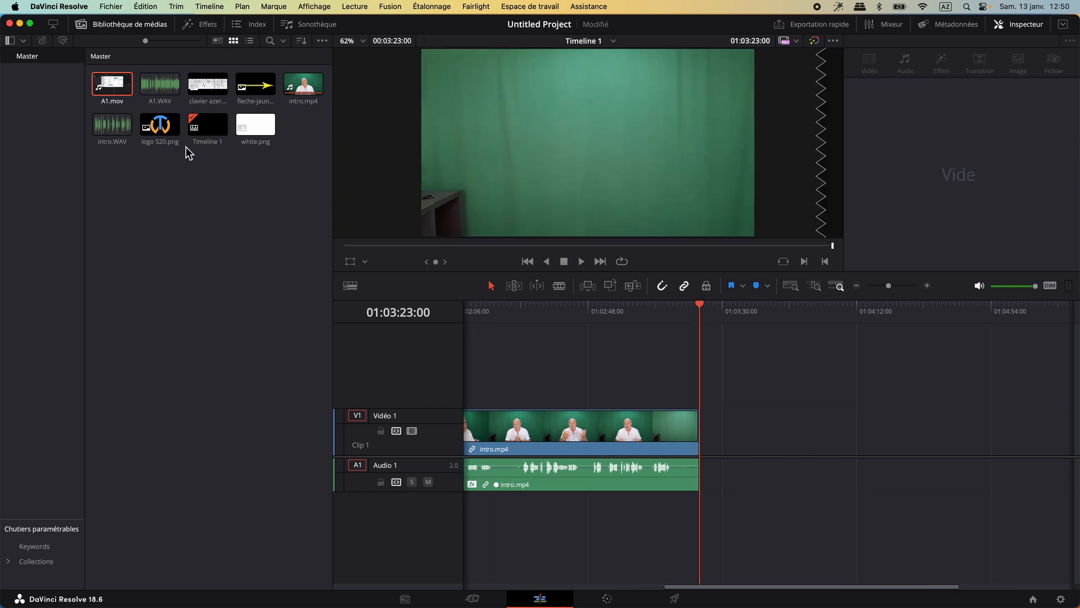
left_click(107, 85)
left_click_drag(107, 85, 707, 445)
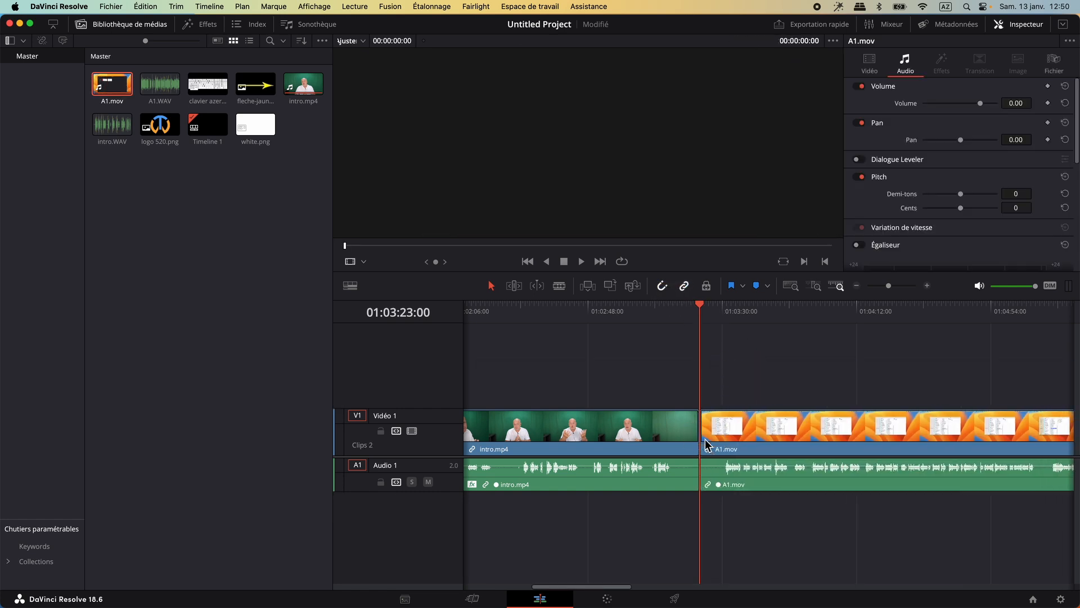
left_click(137, 27)
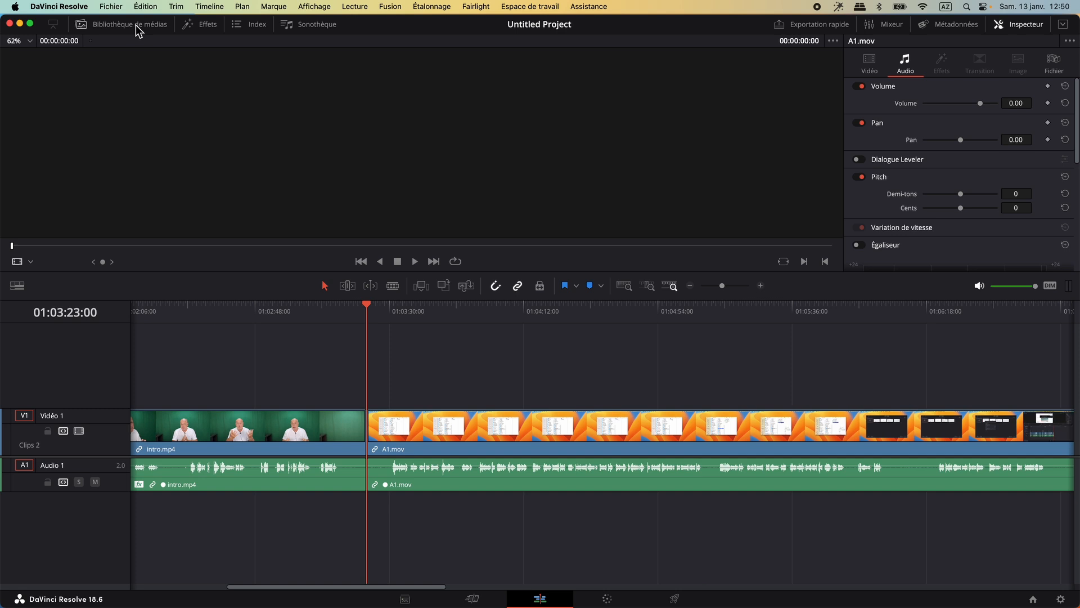
Apply the Noise Reduction effect to A1.mov's audio, enable automatic speech mode (Mode Parole auto), and hide the effects library
left_click(203, 31)
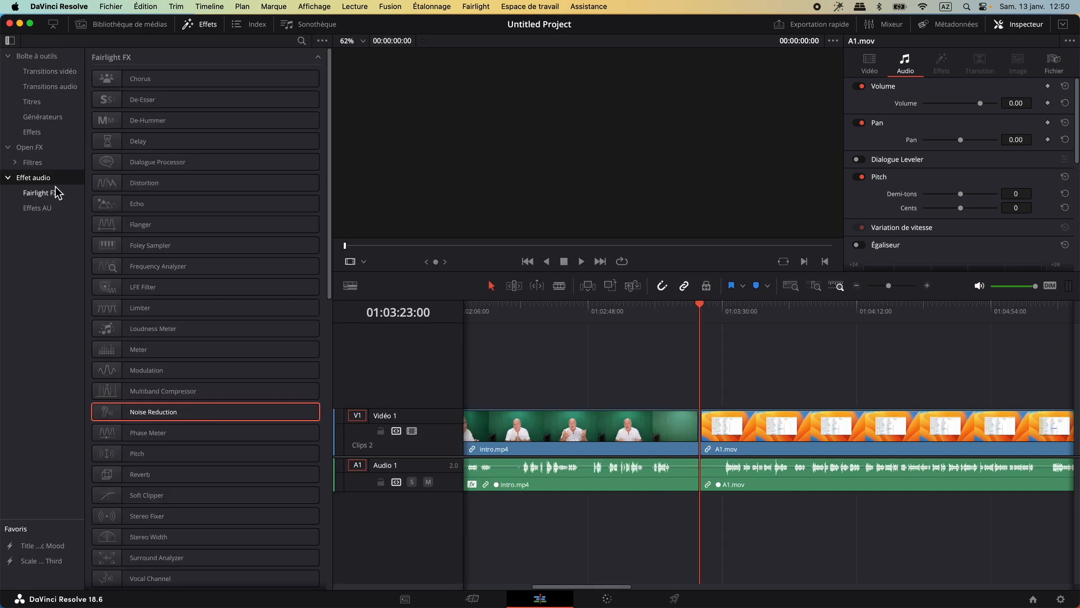
left_click_drag(150, 416, 928, 486)
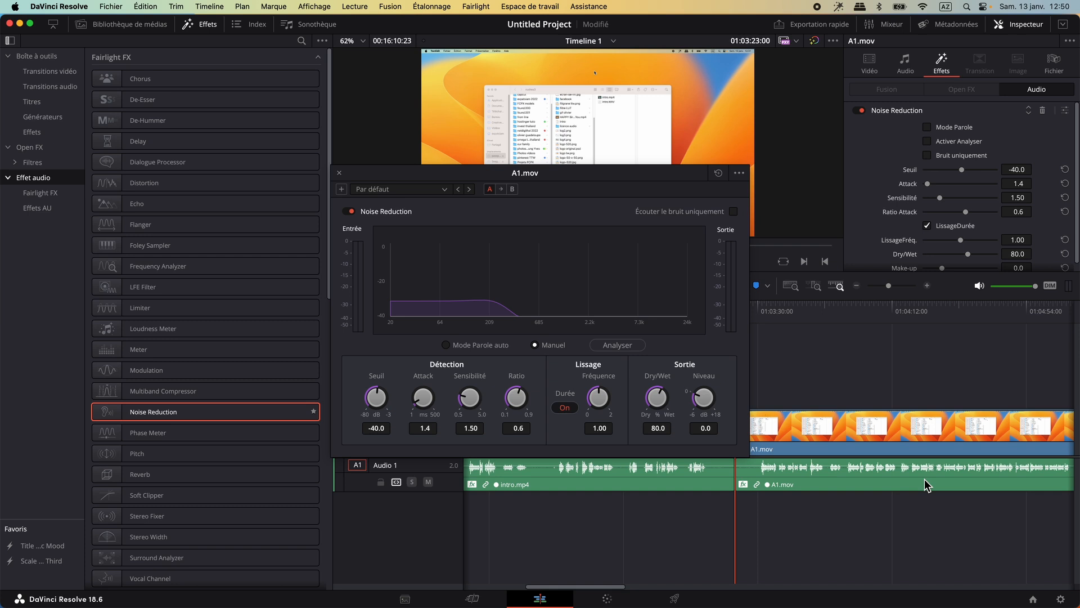
left_click(446, 345)
left_click(339, 174)
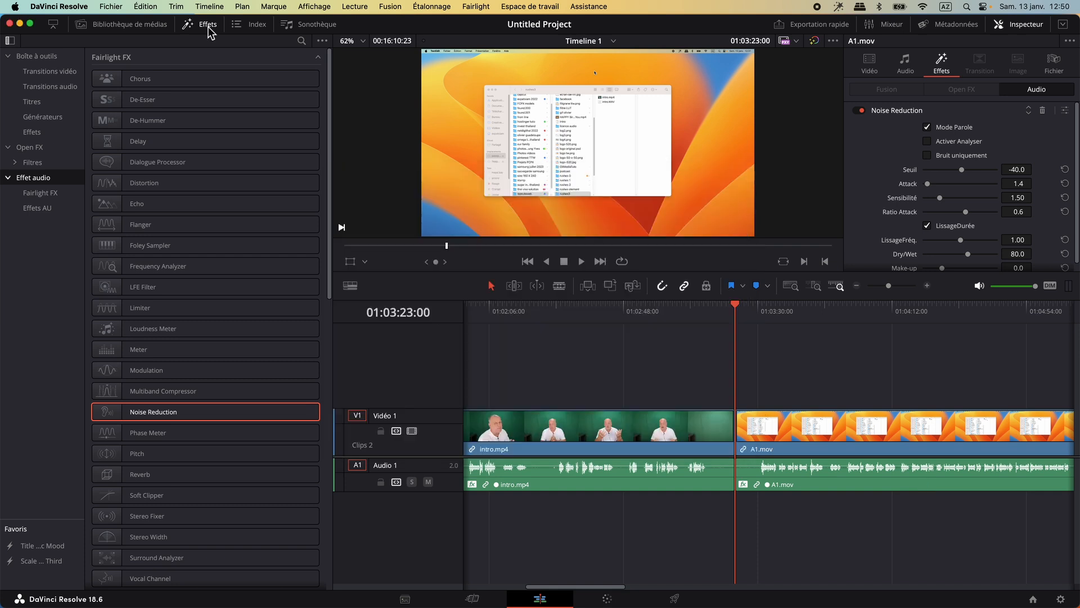
left_click(207, 26)
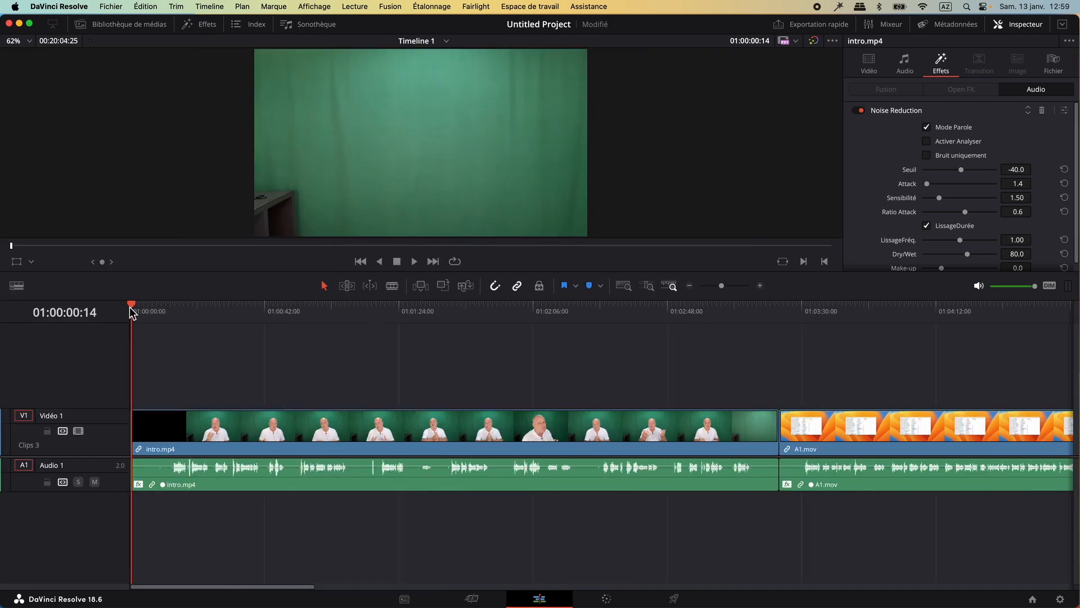
Play intro.mp4 to the start of the speech at 01:00:13:07 and split the clip there
key("space")
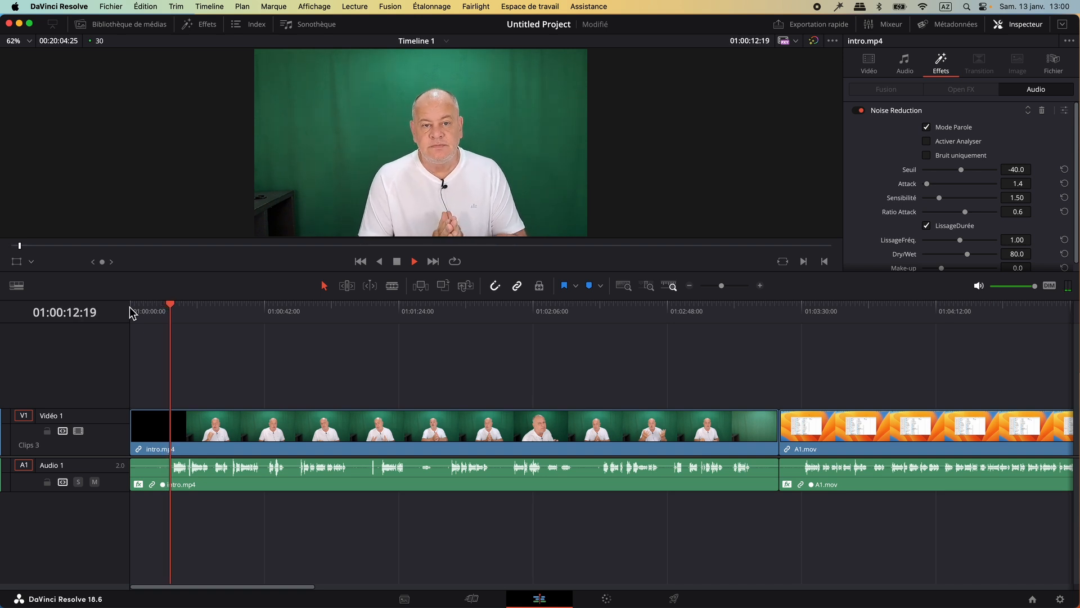
key("space")
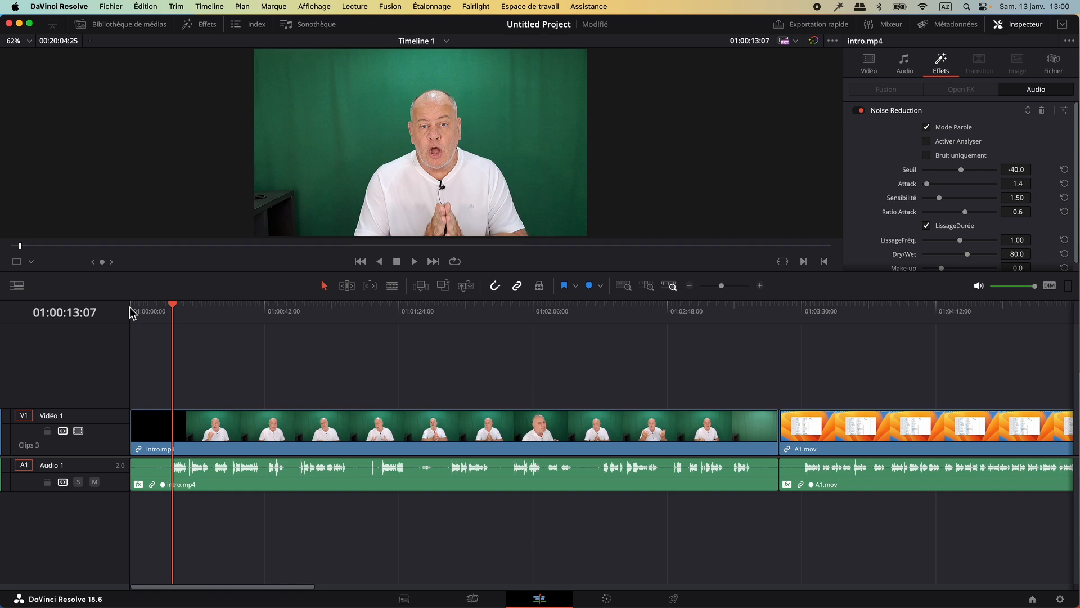
left_click(224, 422)
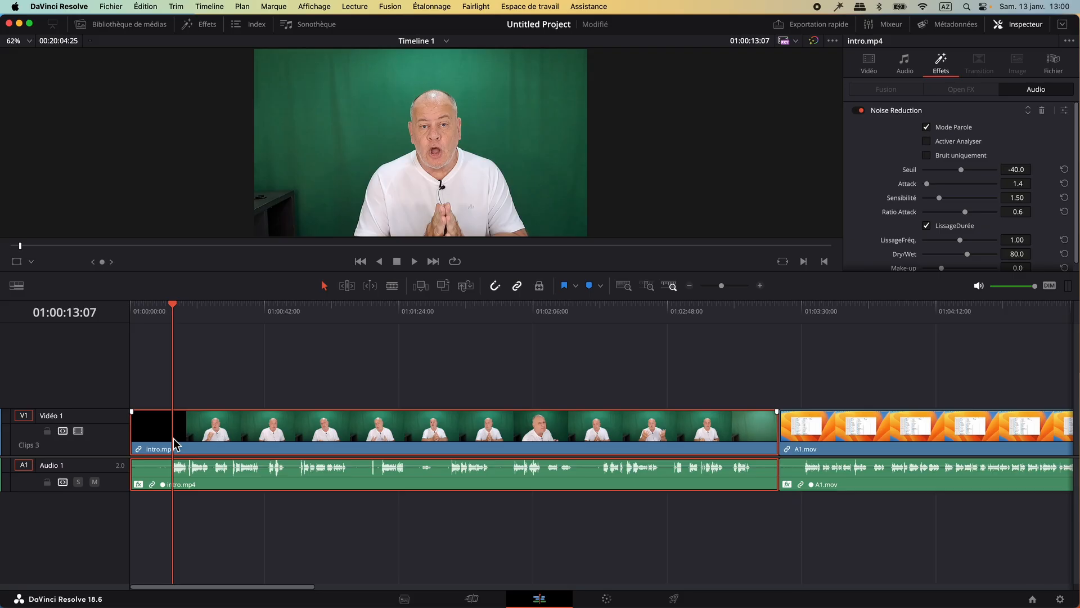
key("super+b")
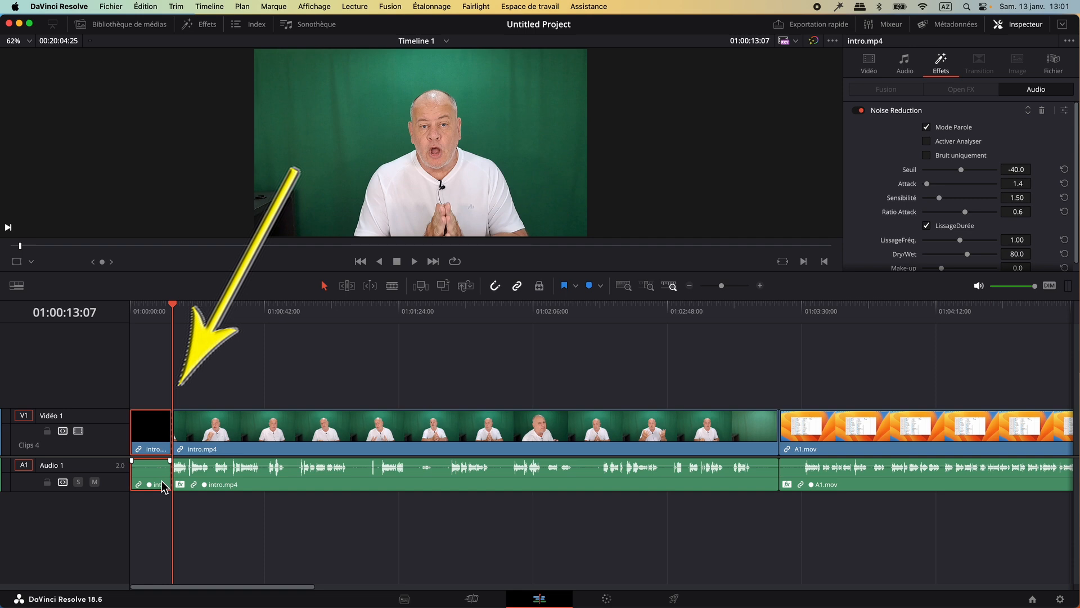
Try deleting the opening segment of intro.mp4 while leaving its gap, and undo the deletion
key("Delete")
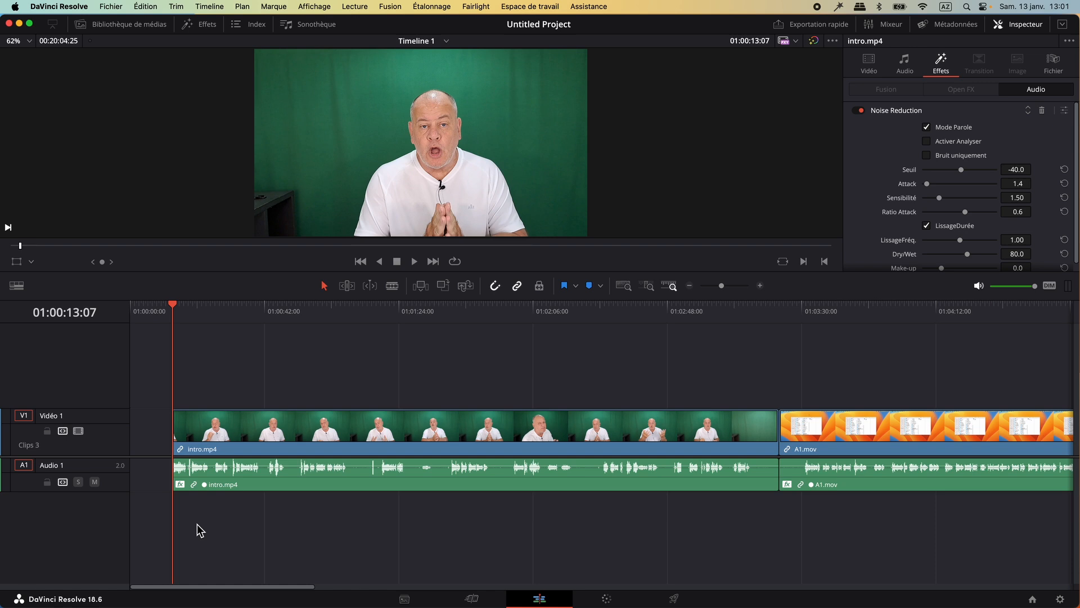
key("super+z")
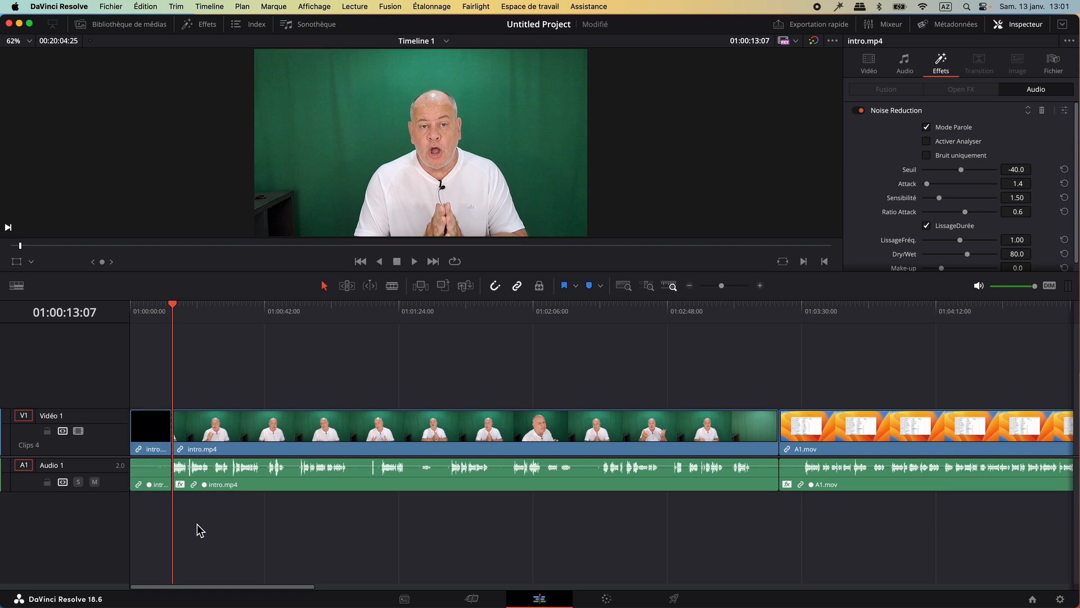
Save the project and ripple-delete the opening segment of intro.mp4, closing the gap at the timeline start
key("super+s")
left_click(150, 436)
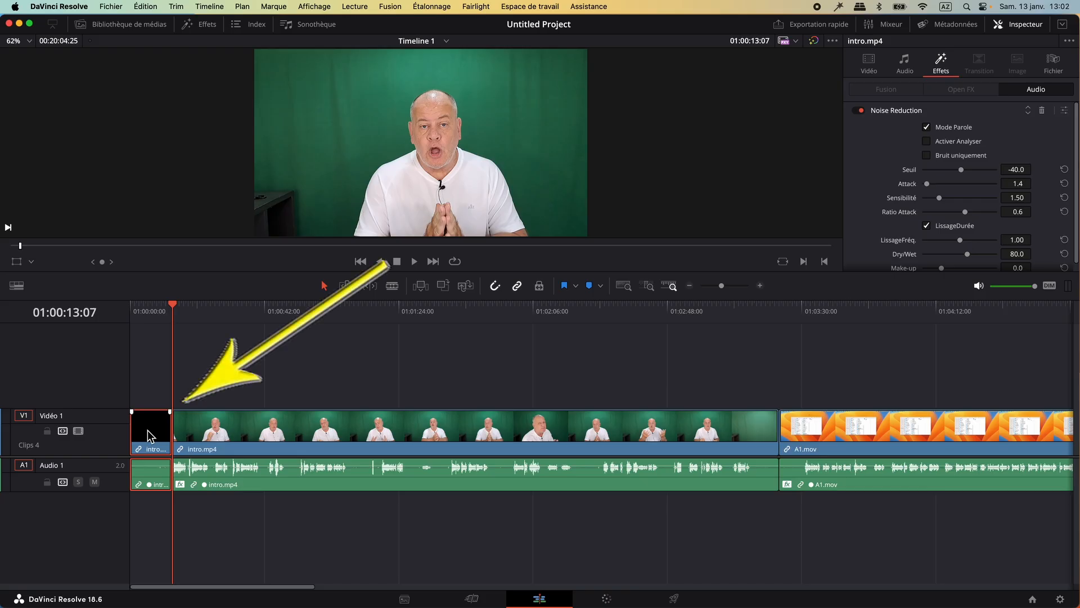
key("Delete")
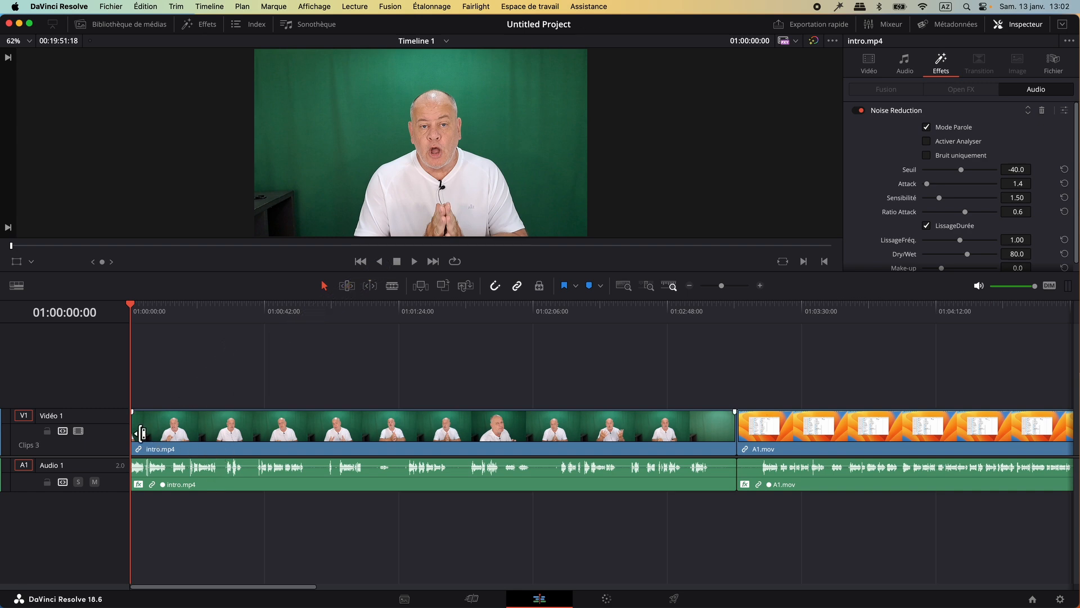
Crop the left edge (Gauche) of intro.mp4 by 322.400 to cut the furniture out of the picture
left_click(325, 309)
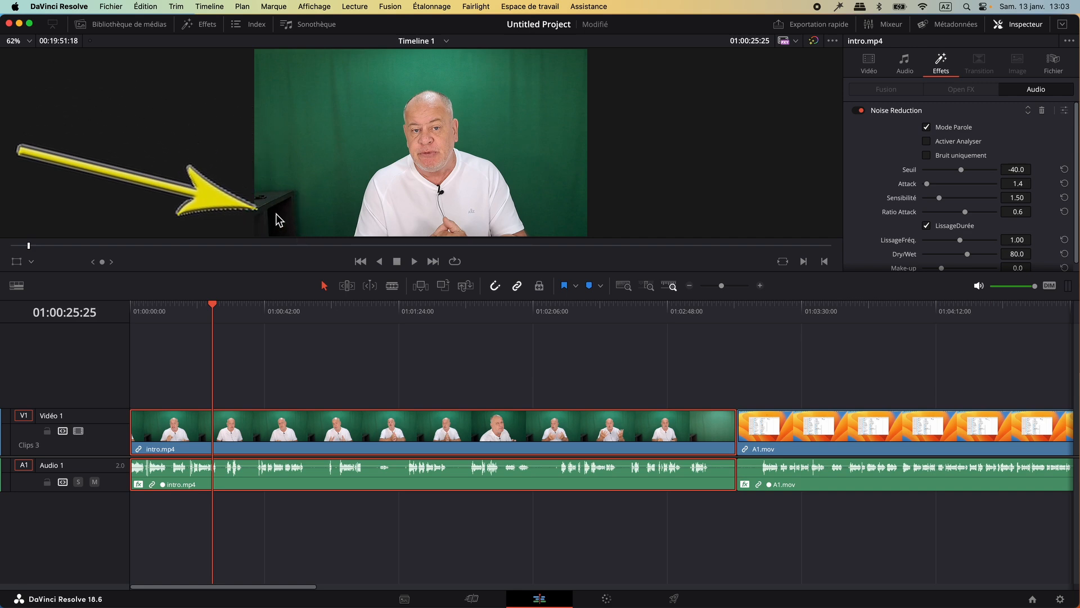
left_click(872, 65)
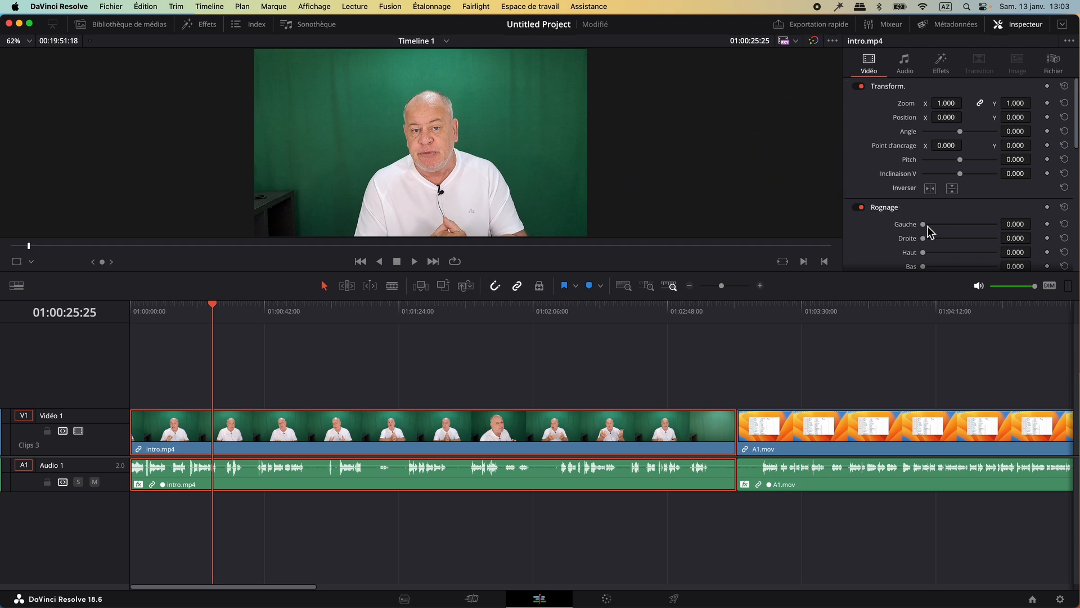
left_click_drag(924, 227, 925, 226)
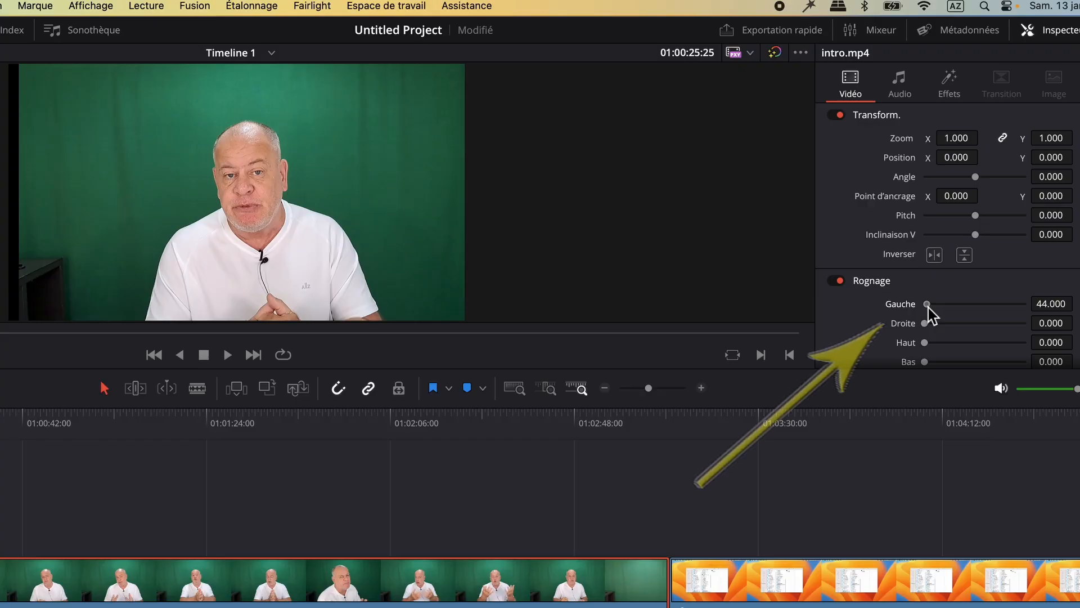
left_click_drag(929, 308, 942, 307)
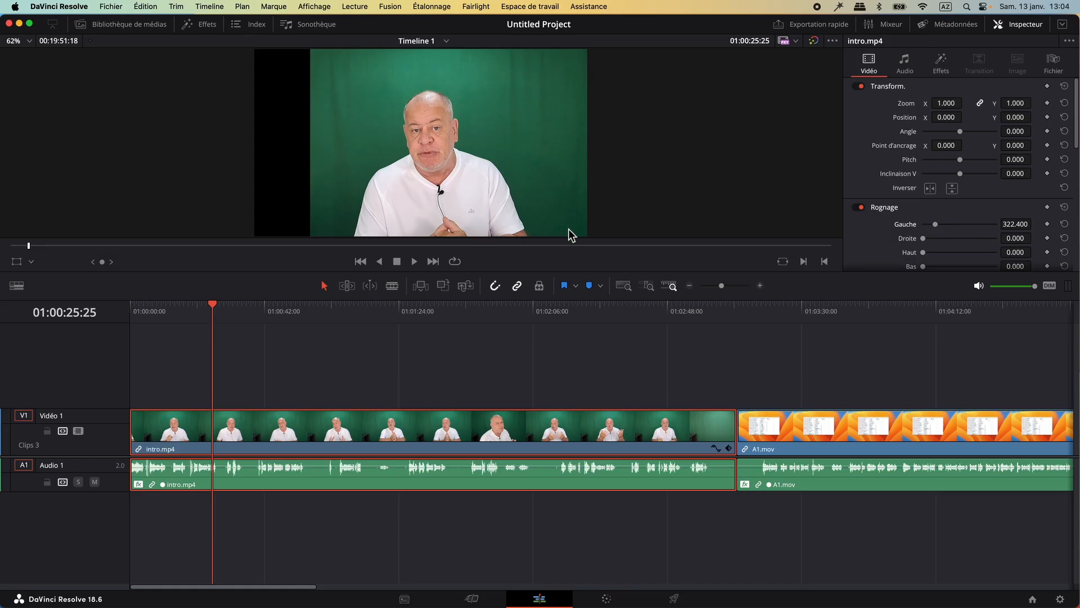
Find the Incrustateur 3D effect among the Open FX filters, apply it to intro.mp4, and hide the effects library
left_click(204, 24)
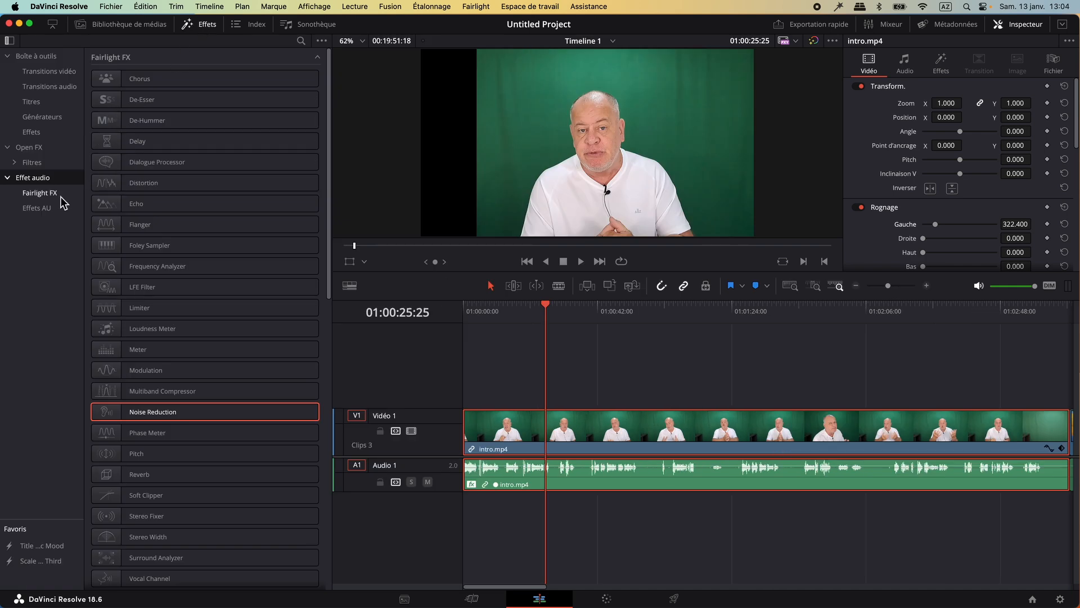
left_click(26, 149)
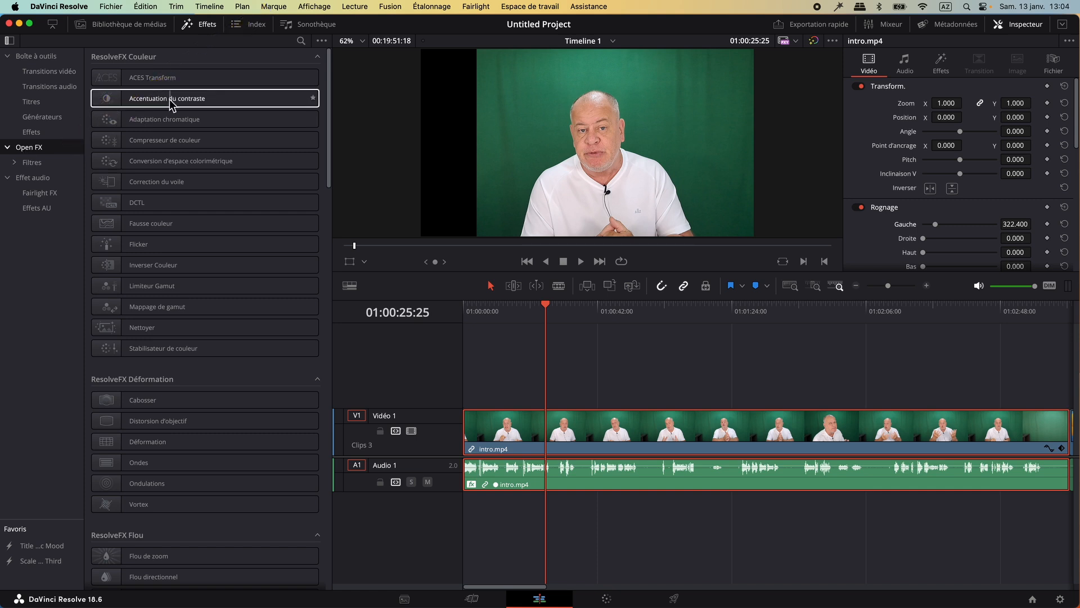
scroll(216, 343, "down", 8)
scroll(214, 339, "down", 8)
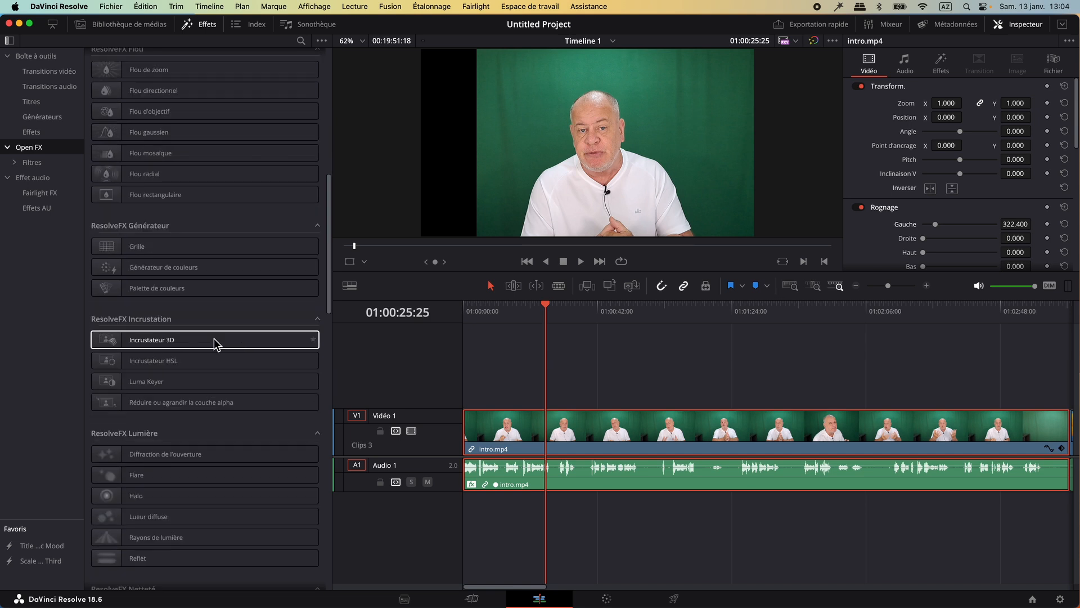
scroll(208, 326, "up", 3)
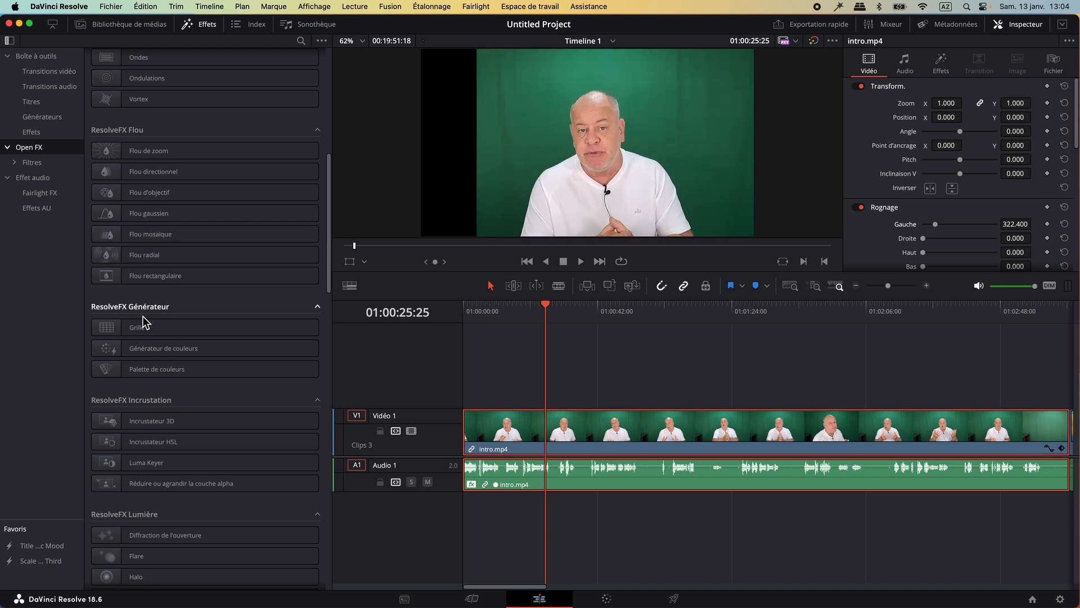
left_click(185, 420)
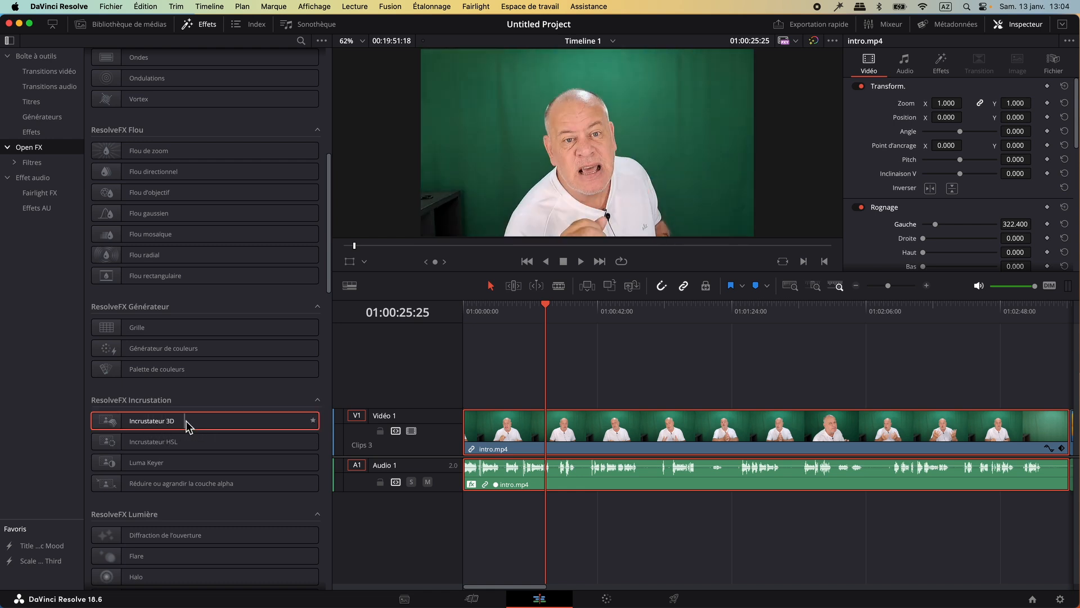
left_click_drag(186, 421, 666, 440)
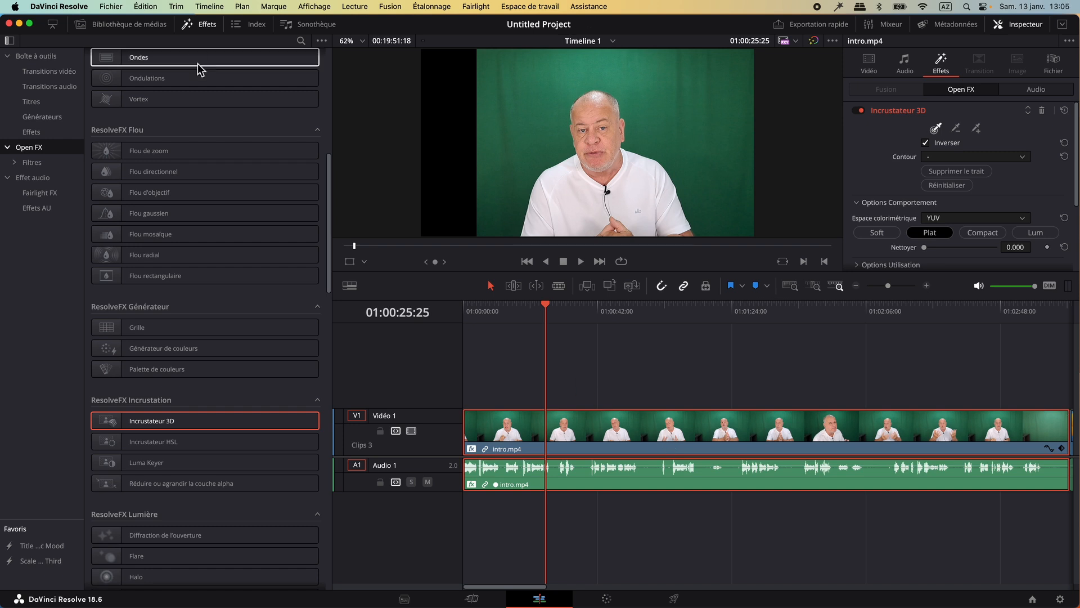
left_click(206, 28)
At 01:00:29:16, enable the OpenFX overlay and key out intro.mp4's green background with the Incrustateur 3D add-color picker strokes
left_click_drag(214, 303, 226, 335)
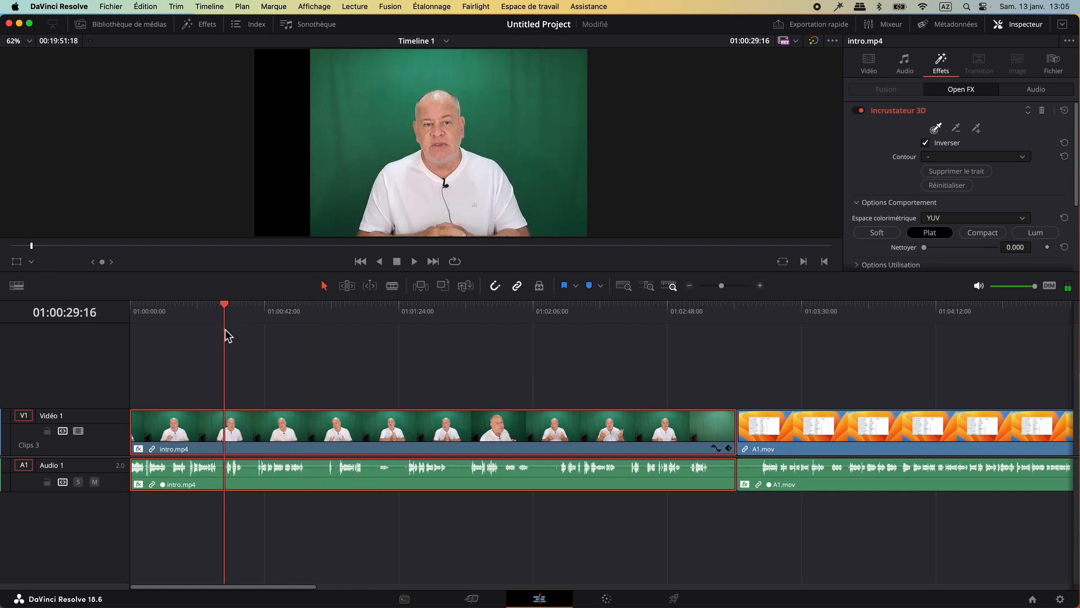
left_click(33, 262)
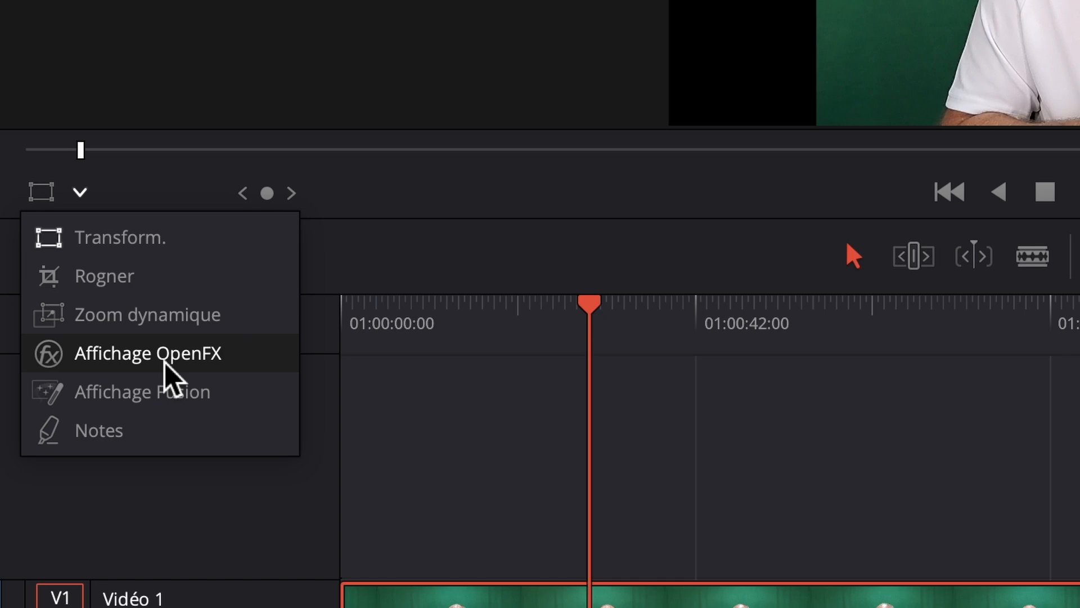
left_click(169, 376)
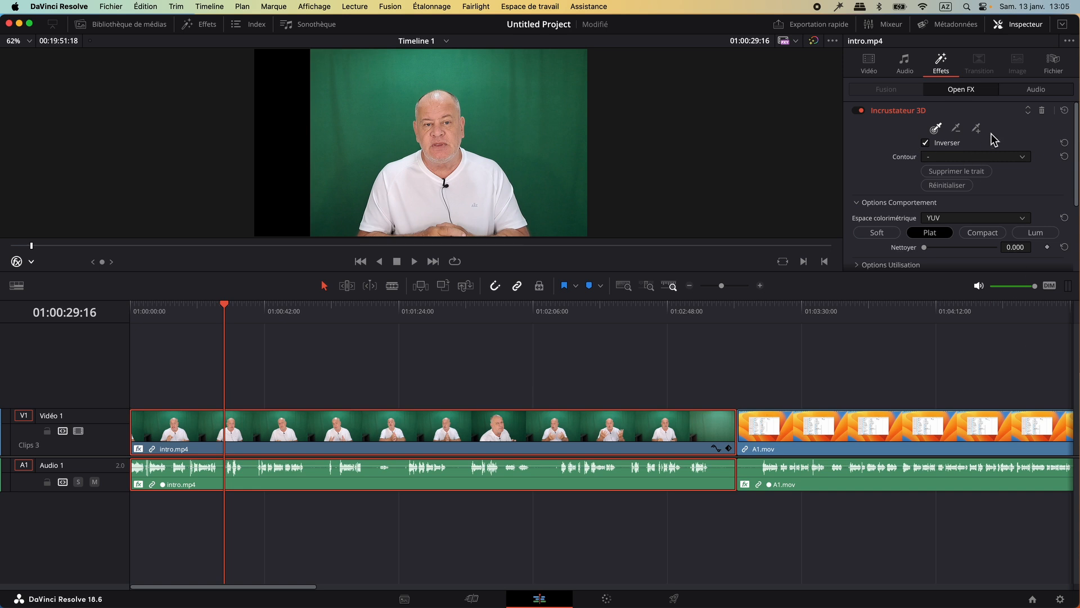
left_click(976, 130)
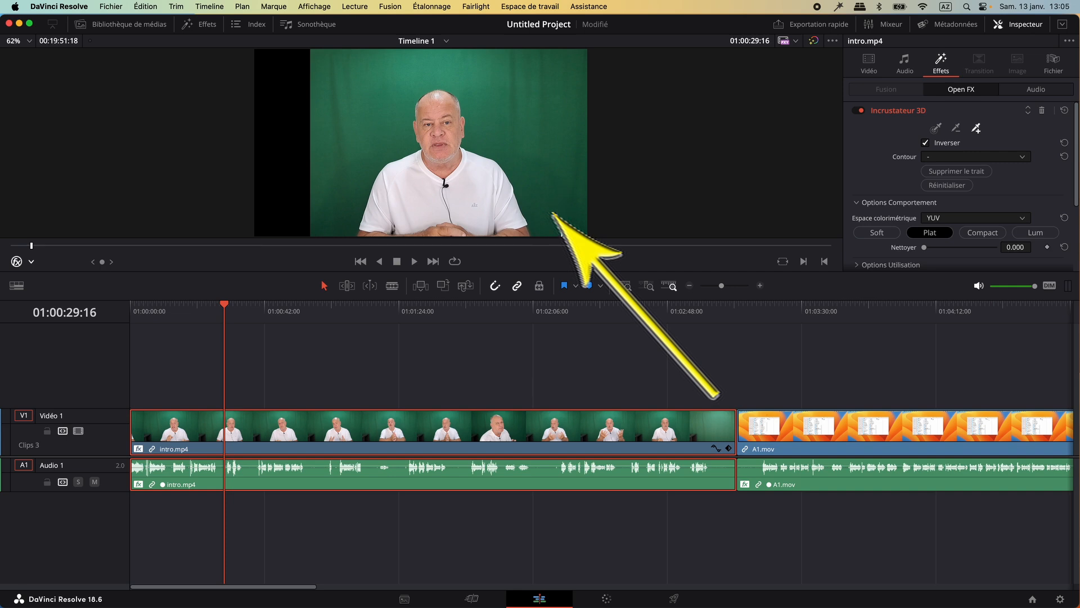
left_click(557, 232)
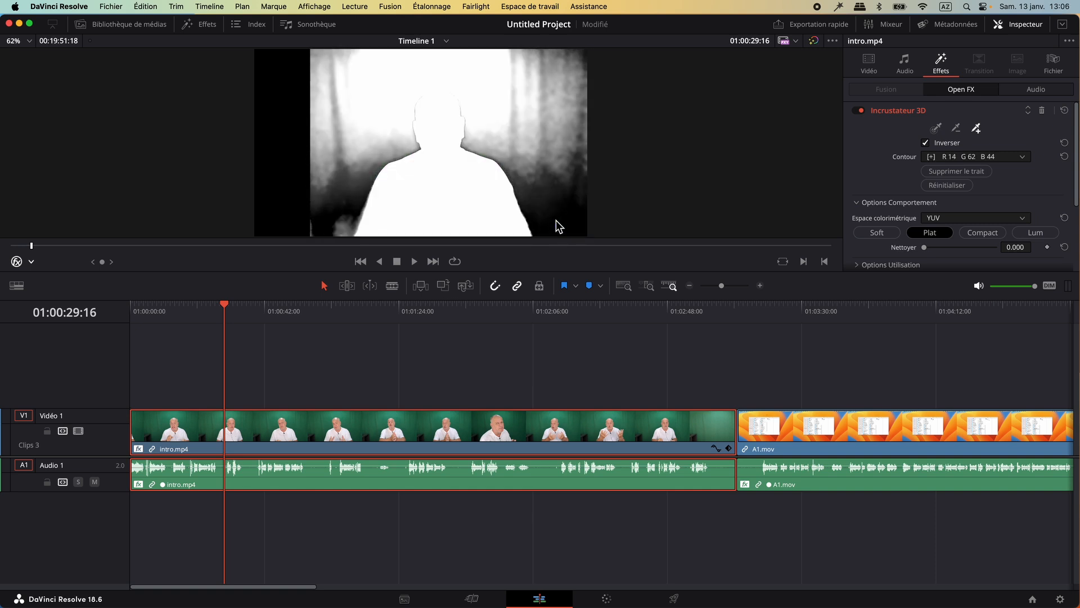
mouse_move(558, 227)
left_mouse_down()
mouse_move(541, 192)
mouse_move(564, 179)
mouse_move(520, 167)
mouse_move(549, 158)
mouse_move(565, 136)
mouse_move(518, 132)
mouse_move(485, 79)
mouse_move(417, 61)
mouse_move(392, 74)
mouse_move(391, 112)
mouse_move(369, 133)
mouse_move(342, 227)
left_mouse_up()
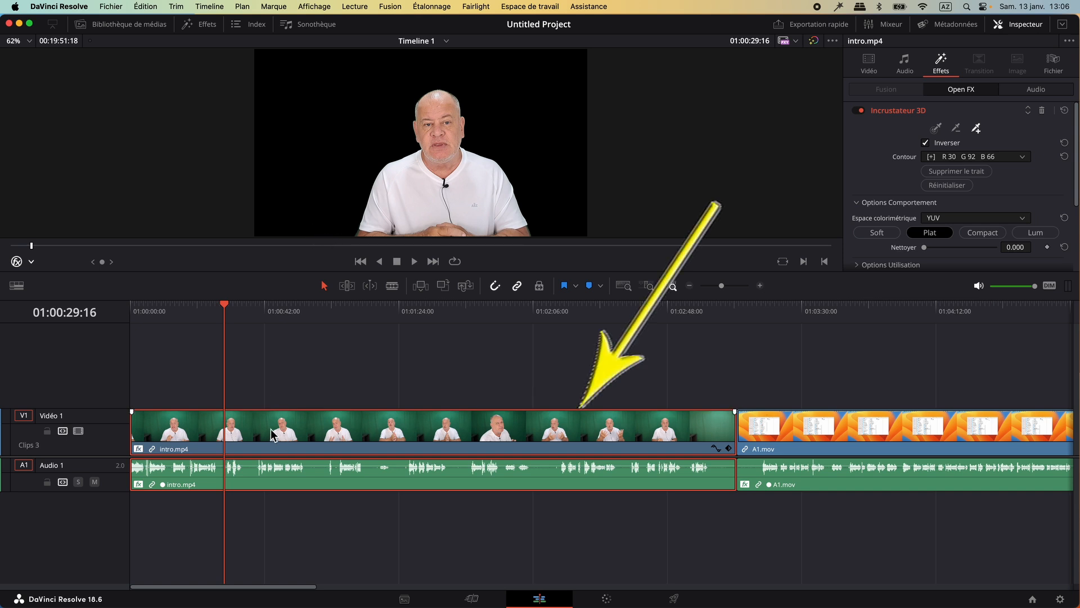
Move intro.mp4 up to track Vidéo 2 and place white.png beneath it on Vidéo 1, extended to nearly the intro's end
left_click_drag(274, 435, 277, 401)
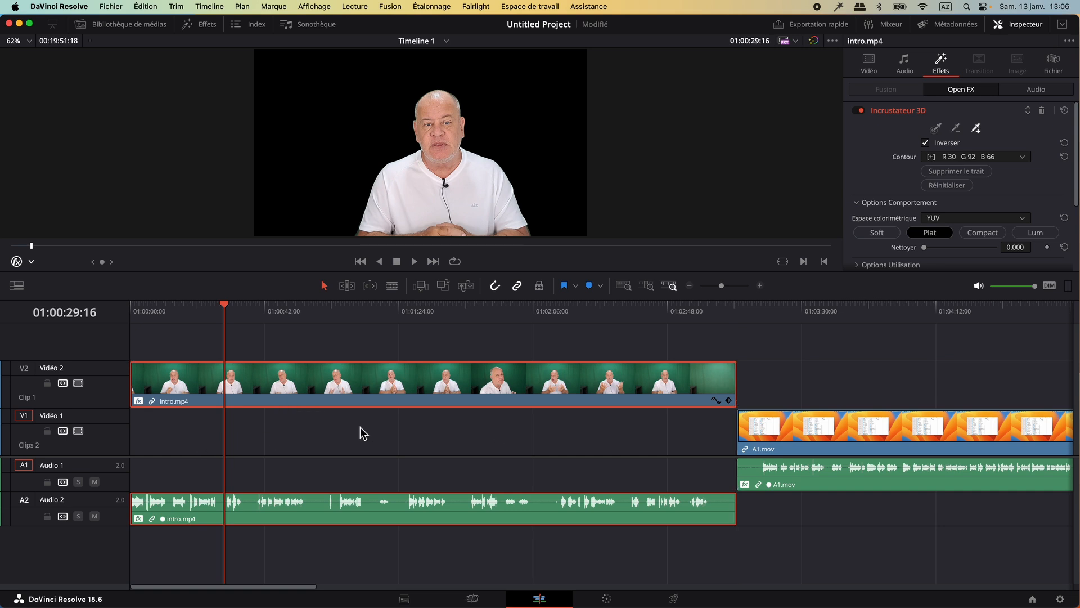
left_click(121, 25)
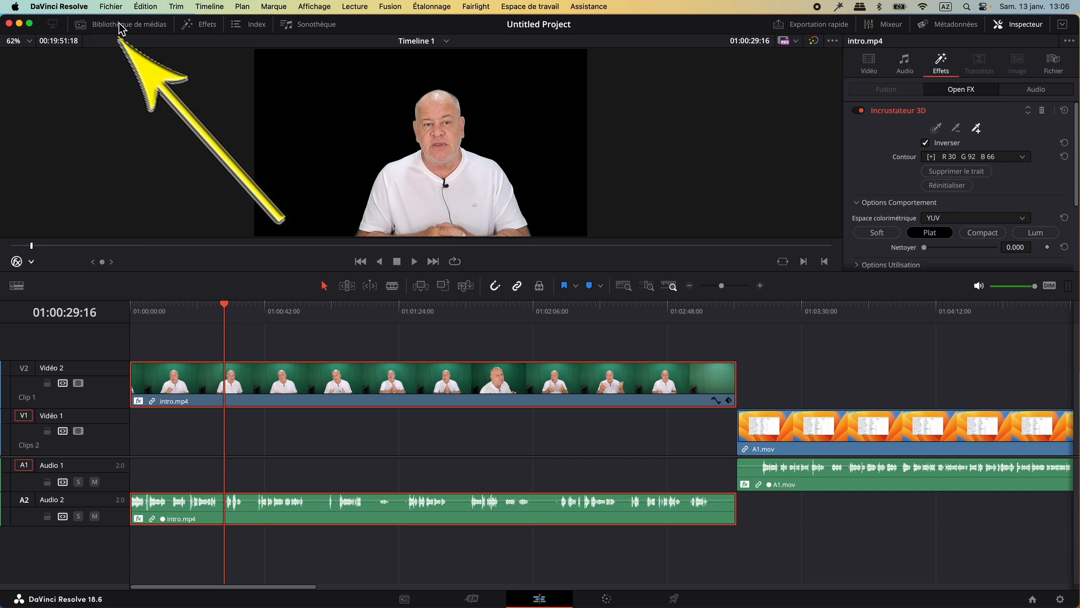
left_click(107, 172)
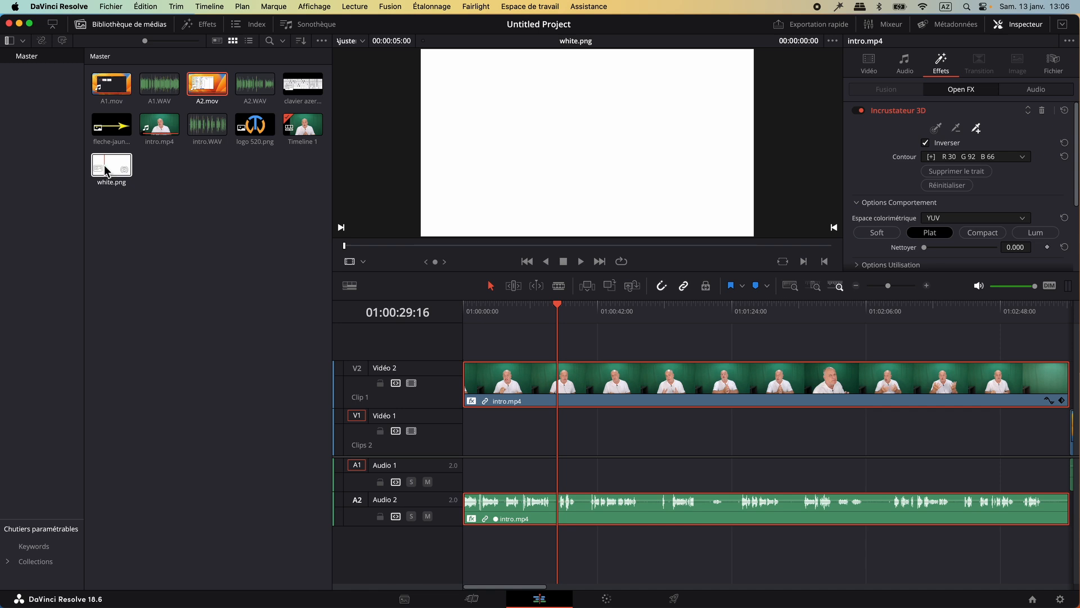
left_click(107, 172)
left_click_drag(107, 171, 1039, 433)
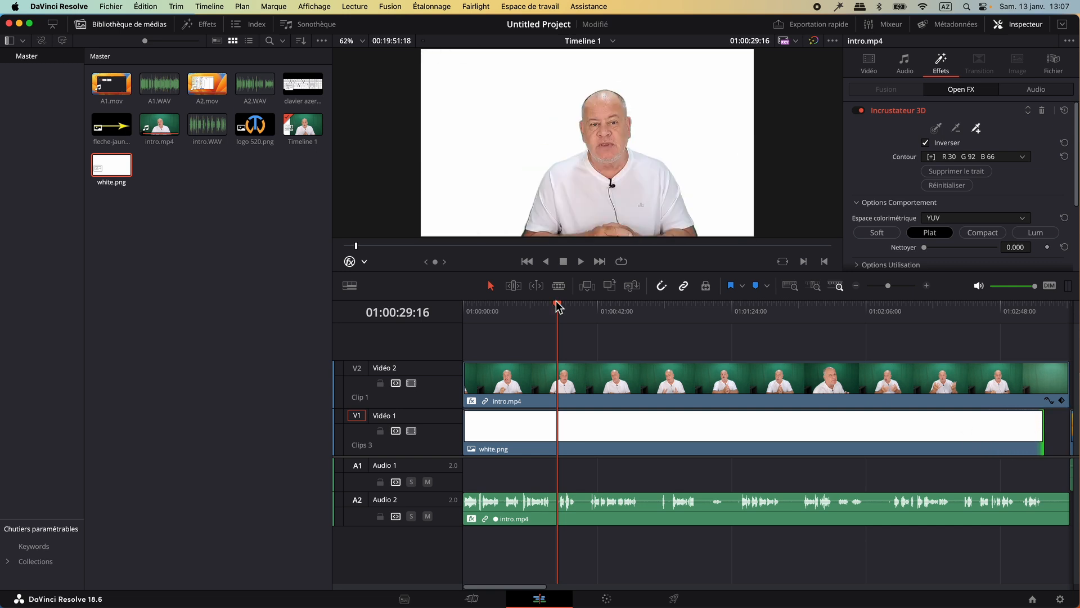
Scrub back to about 01:00:21:13 to examine the keyed background over white, hiding the media library
left_click_drag(561, 313, 535, 318)
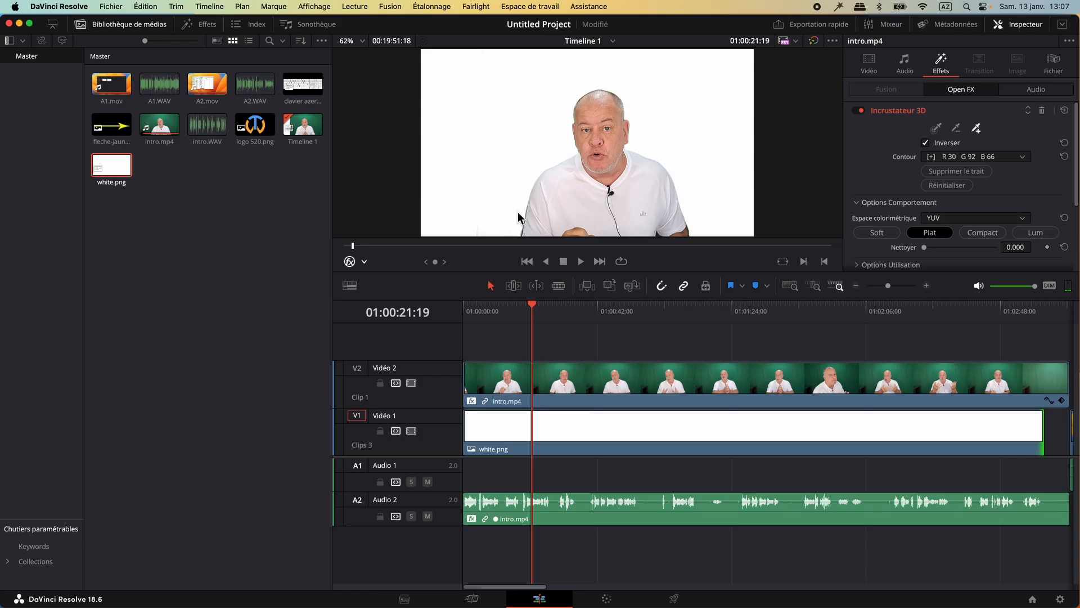
left_click(126, 31)
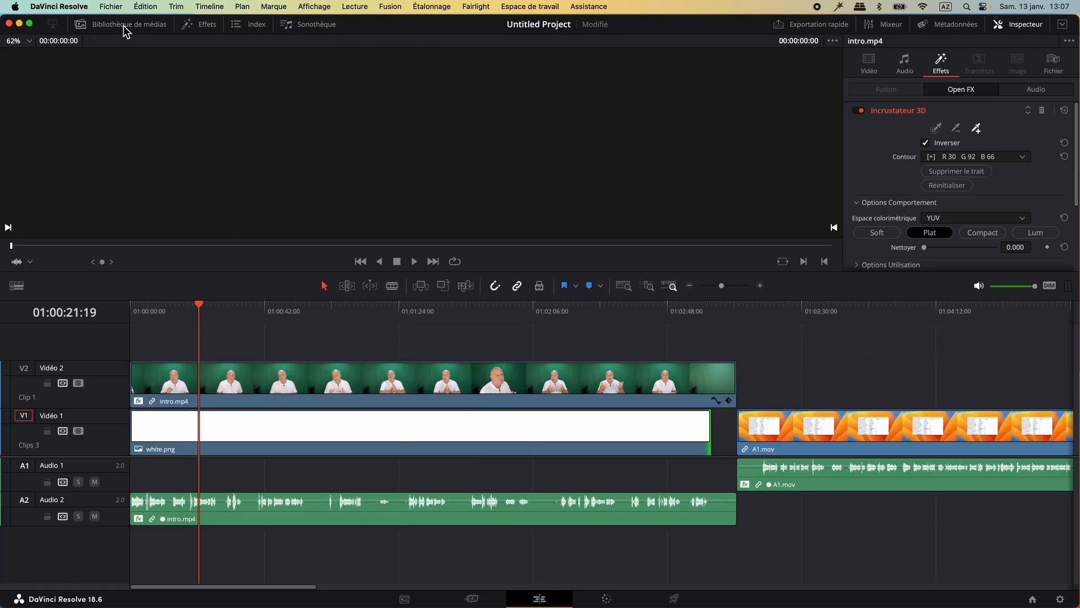
left_click(200, 312)
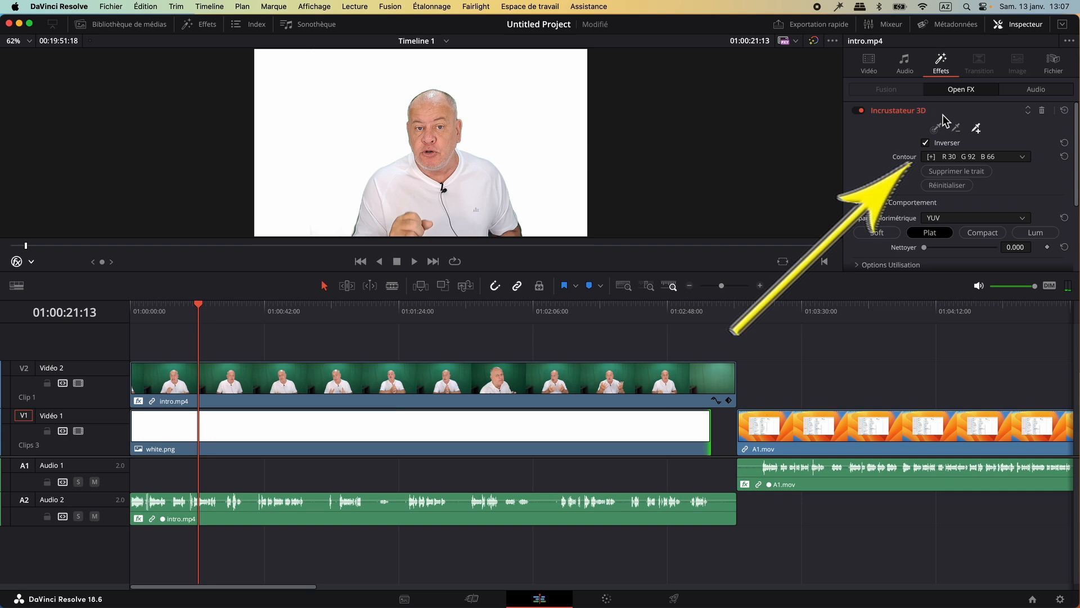
Under Réglage de l'incrustation of Incrustateur 3D, set Tolérance Chroma to 25.2 and check the key at about 01:00:16:16
scroll(934, 186, "down", 3)
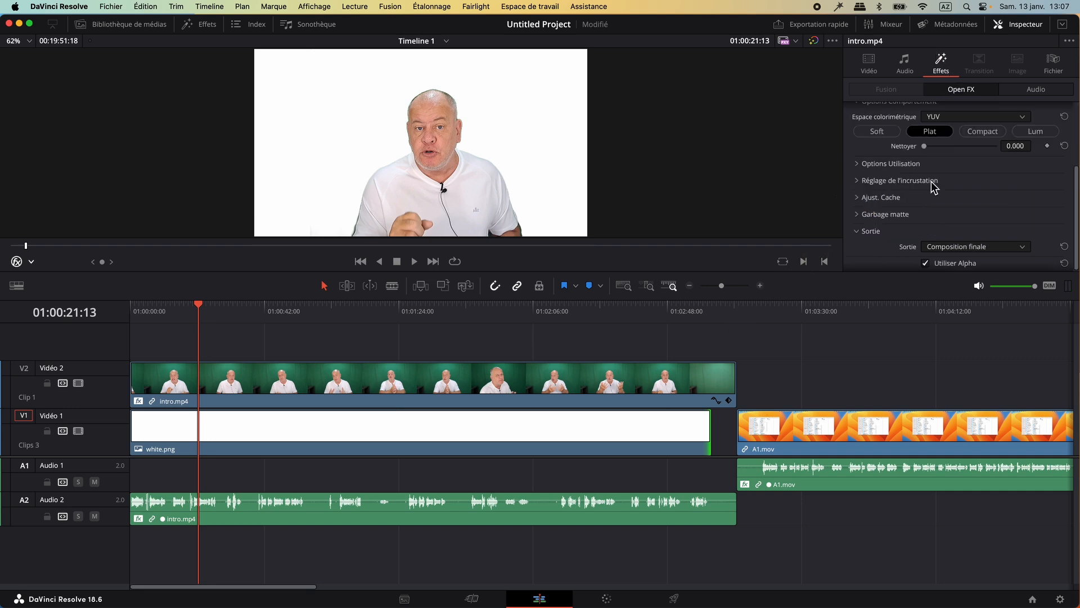
left_click(859, 181)
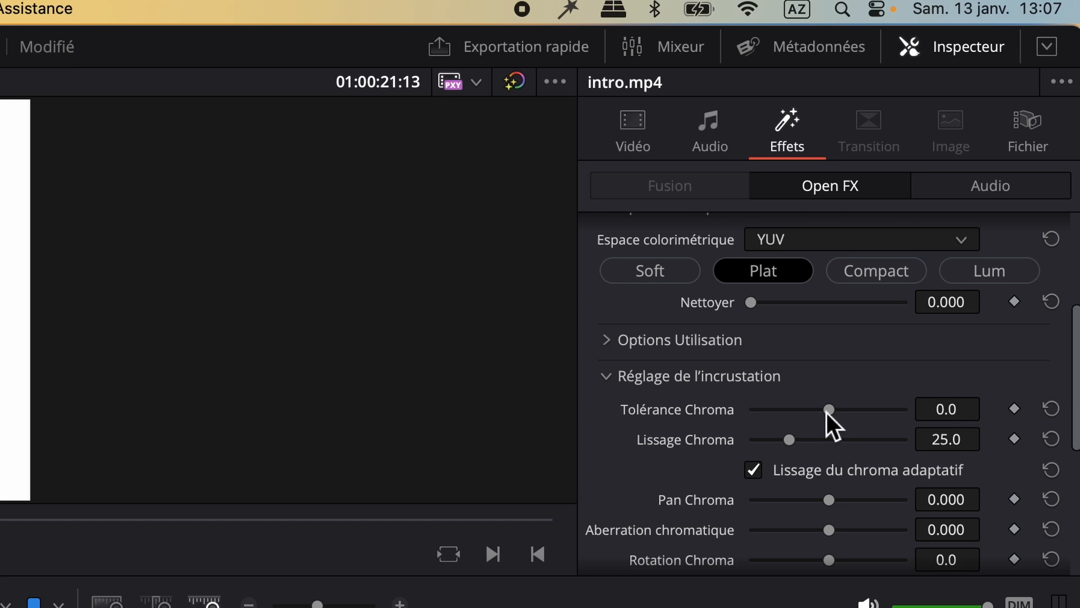
left_click_drag(828, 410, 786, 418)
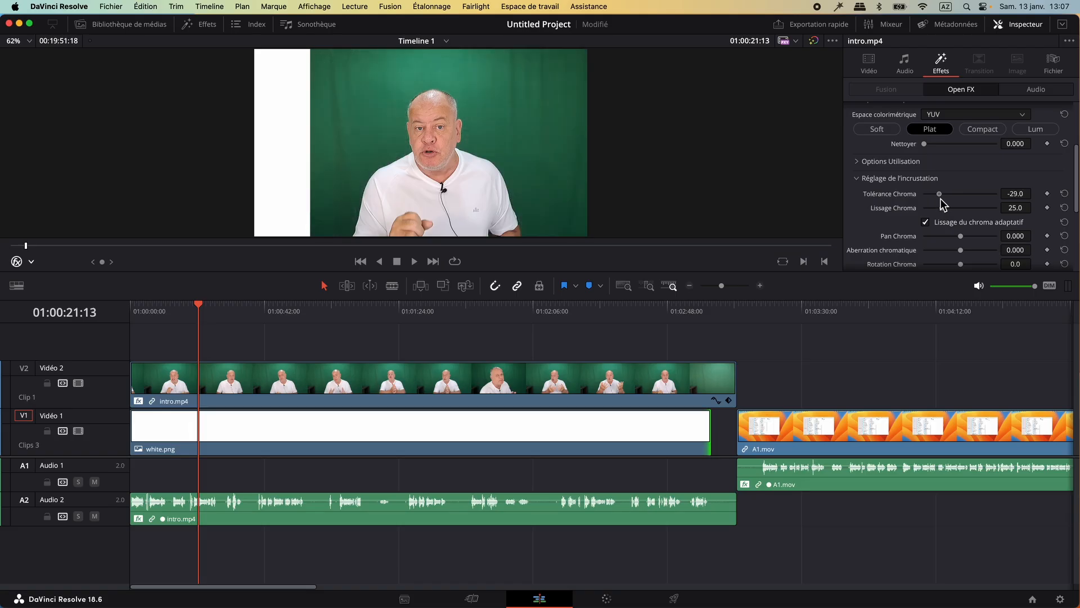
left_click_drag(941, 199, 967, 196)
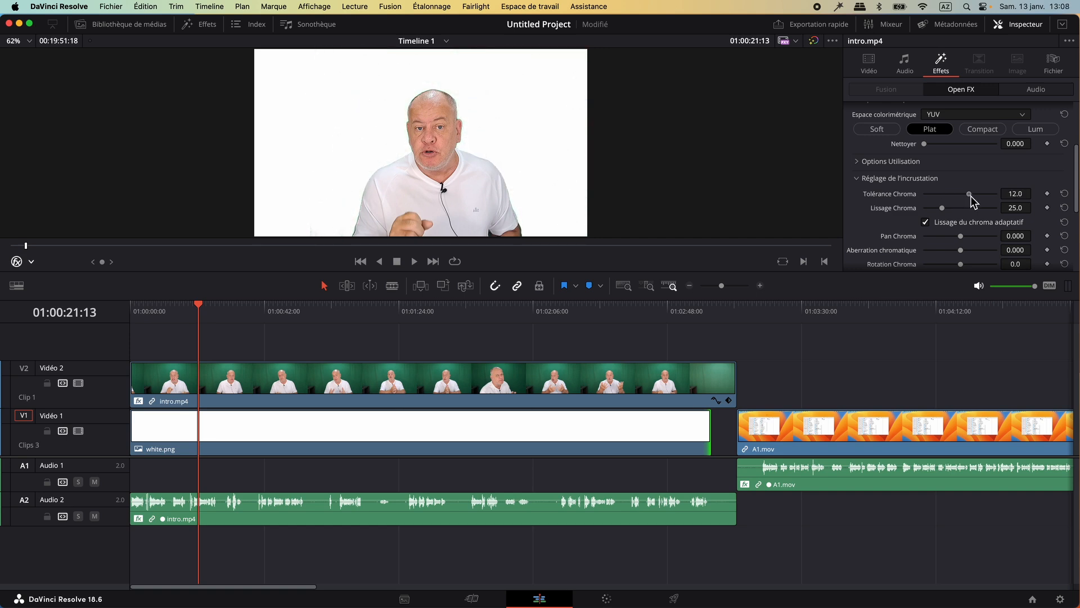
left_click_drag(974, 196, 979, 196)
left_click_drag(202, 311, 186, 318)
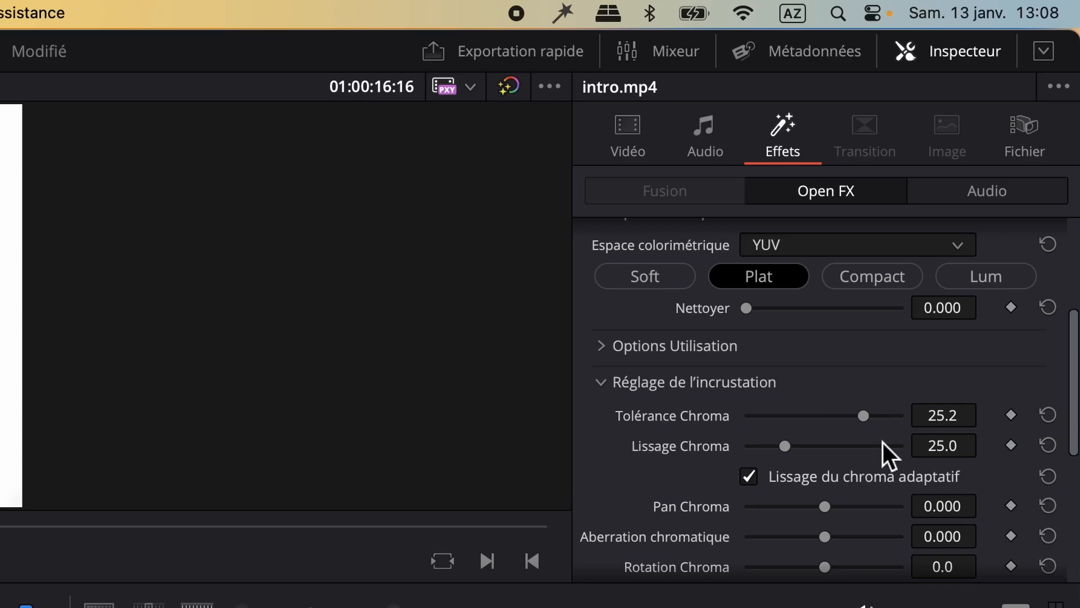
Under Ajust. Cache, set Nettoyer Noirs to 19.4 and return the playhead to the timeline start at 01:00:00:00
scroll(990, 210, "down", 6)
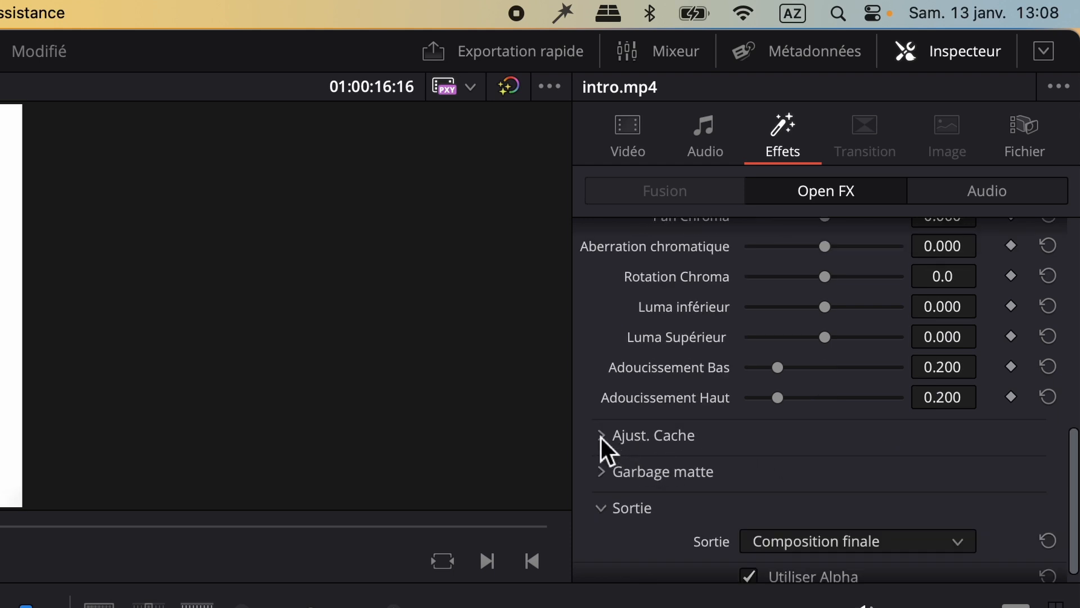
left_click(601, 436)
scroll(829, 456, "down", 3)
scroll(832, 450, "down", 2)
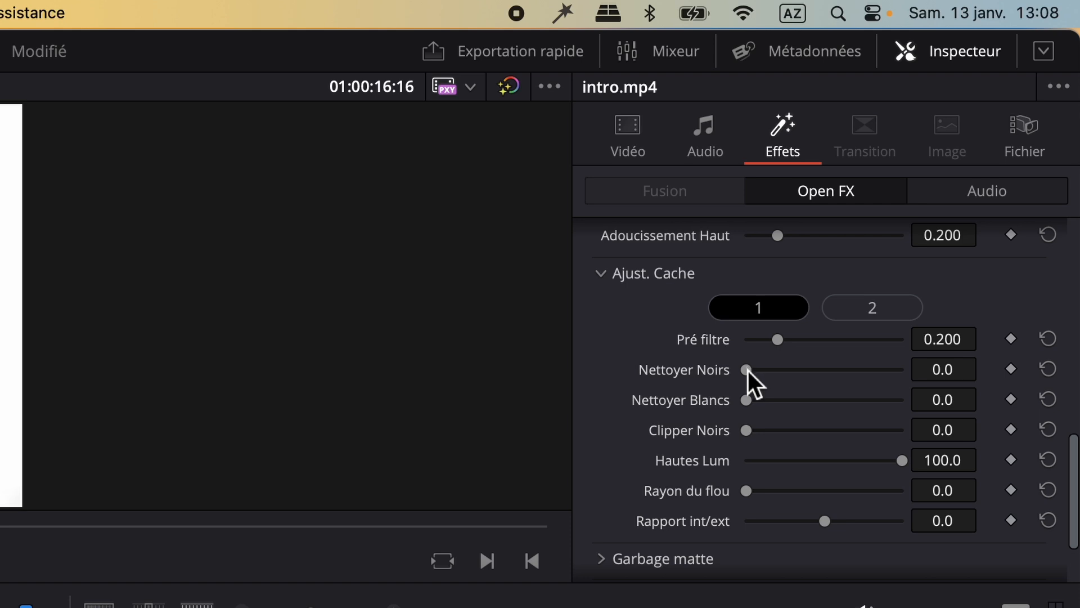
left_click_drag(758, 372, 779, 376)
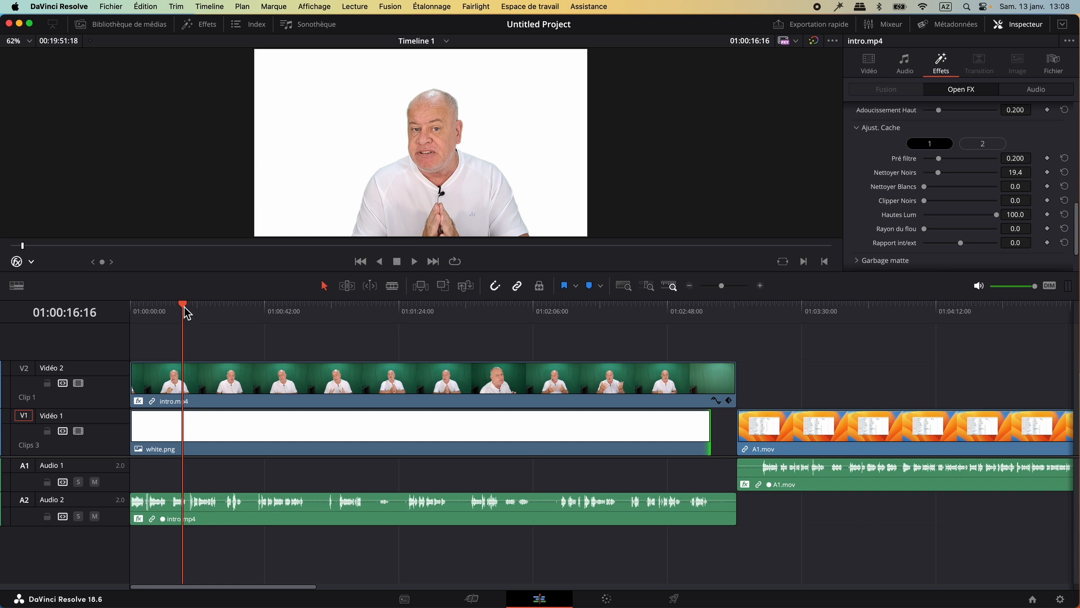
left_click_drag(184, 308, 77, 363)
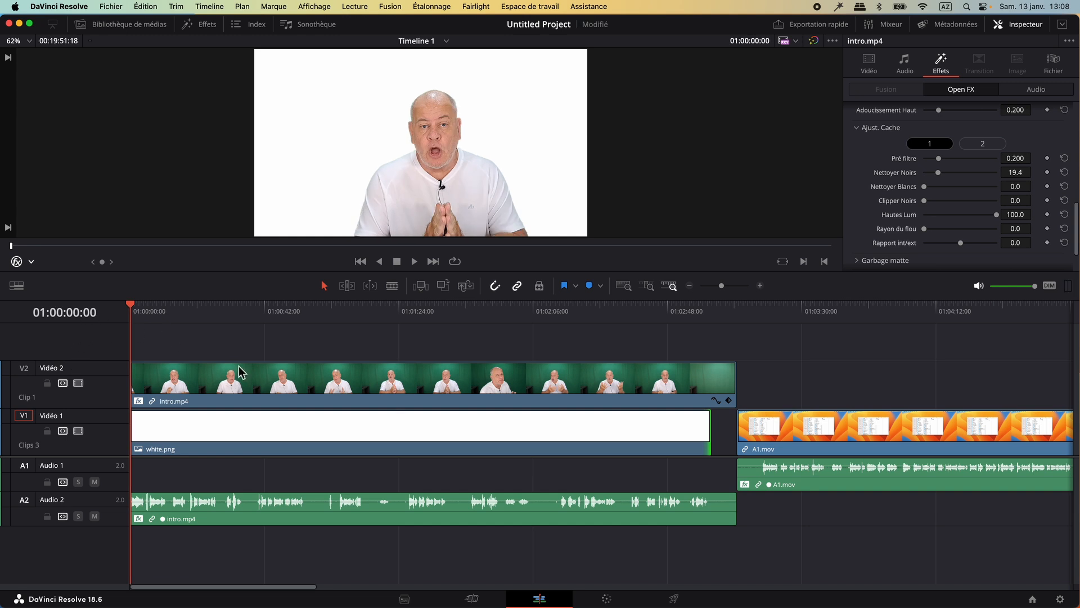
Delete white.png from Vidéo 1 and move intro.mp4 down to Vidéo 1 with its audio on Audio 1
left_click(267, 427)
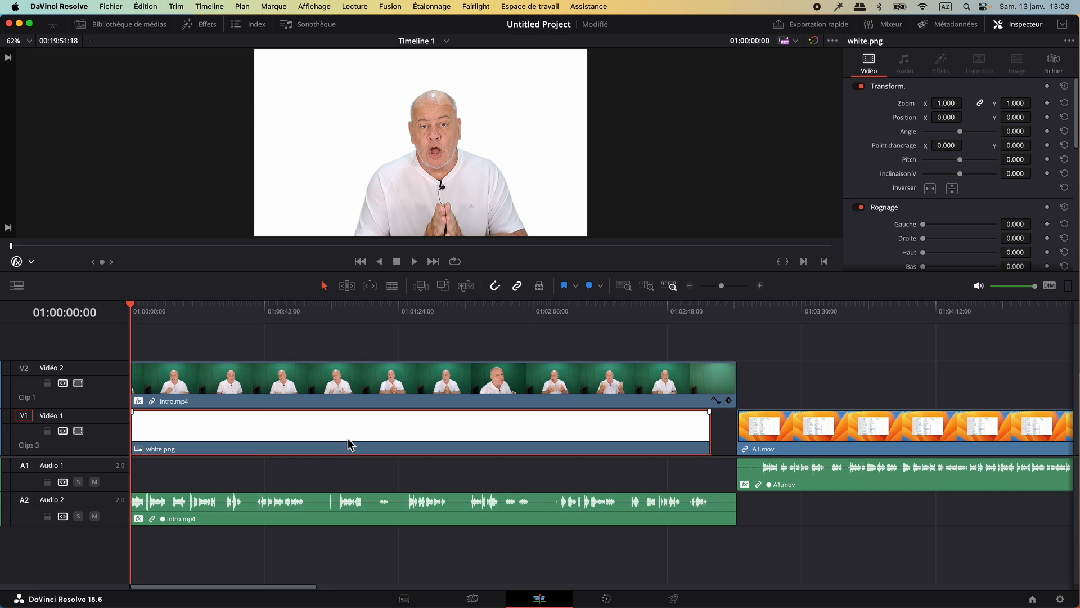
key("BackSpace")
left_click_drag(305, 394, 300, 420)
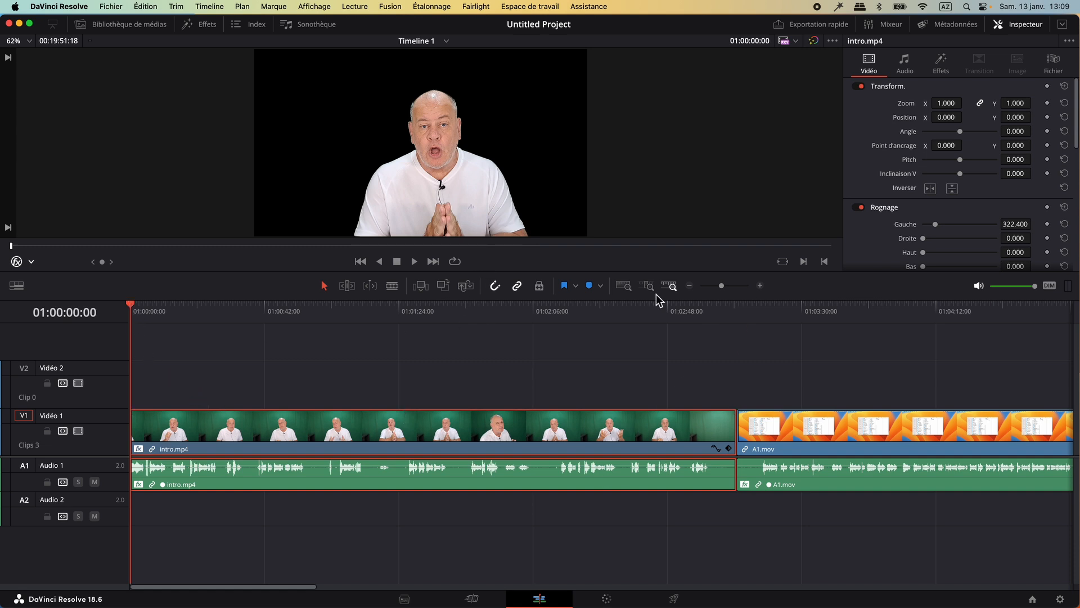
Play and scrub through intro.mp4 up to about 01:00:19:27 to examine the spoken takes and the clap spikes in the waveform
left_click(760, 286)
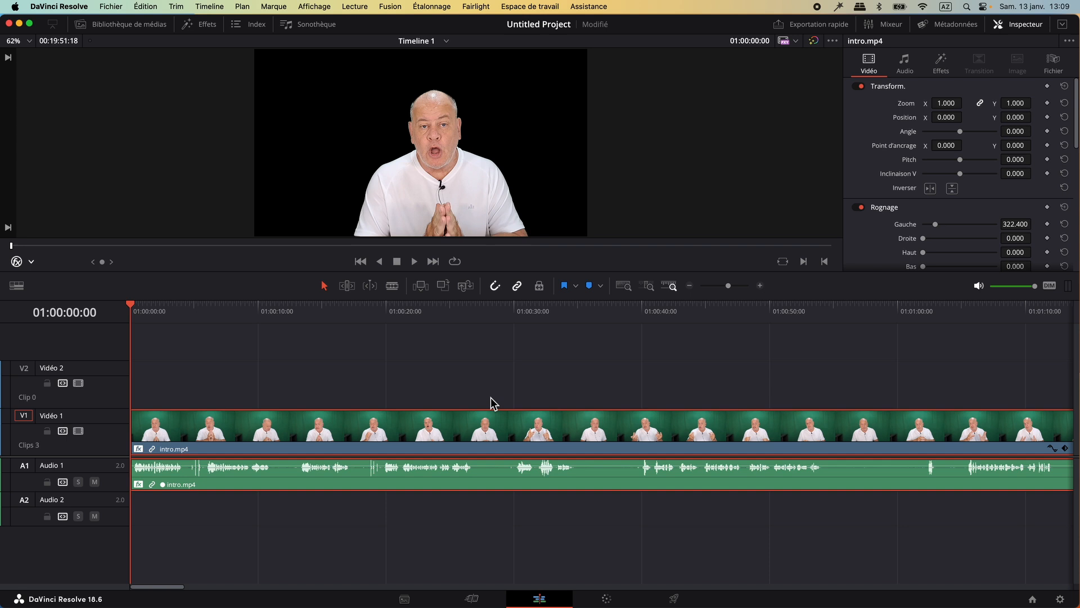
key("space")
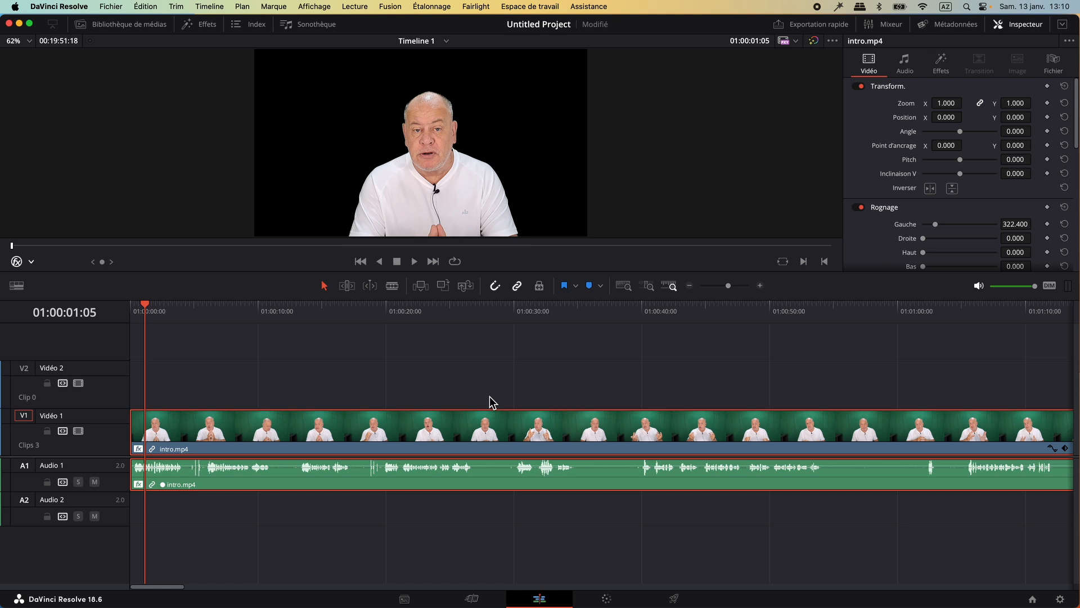
key("XF86AudioLowerVolume")
key("space")
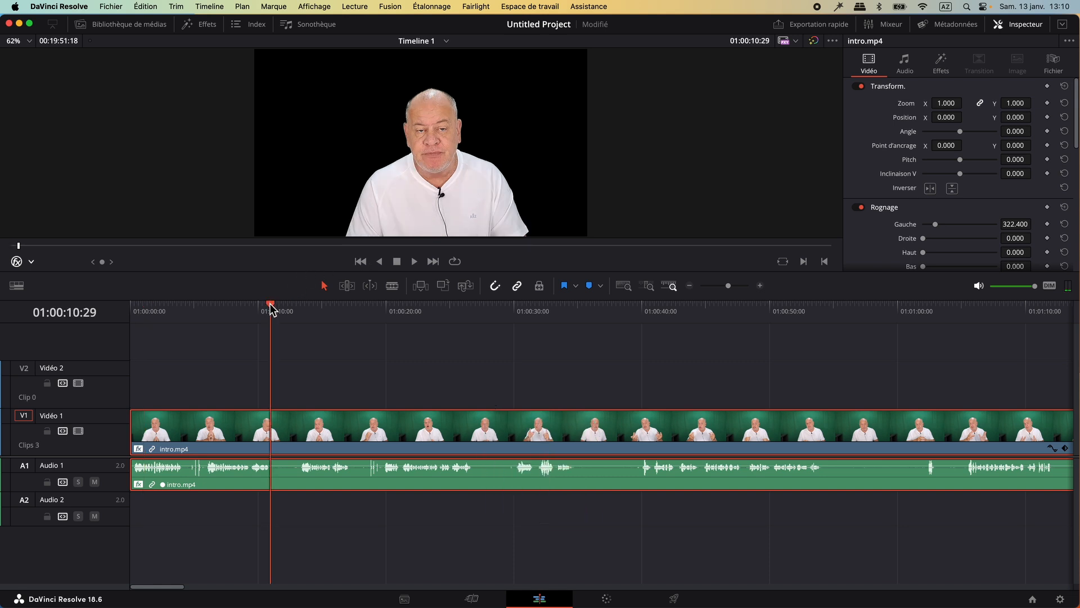
left_click_drag(271, 305, 302, 304)
key("space")
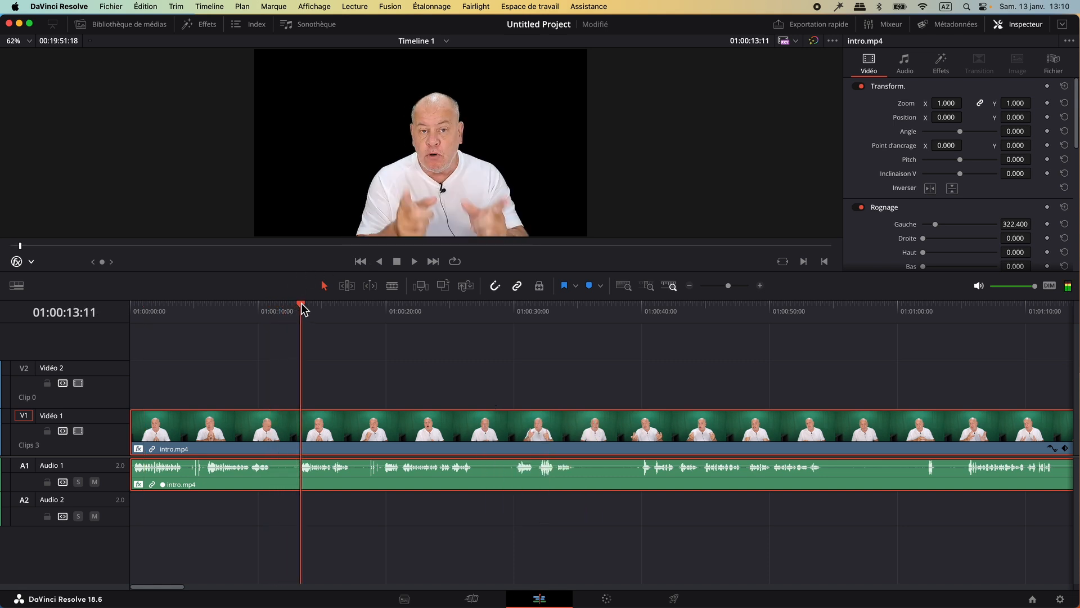
left_click(350, 302)
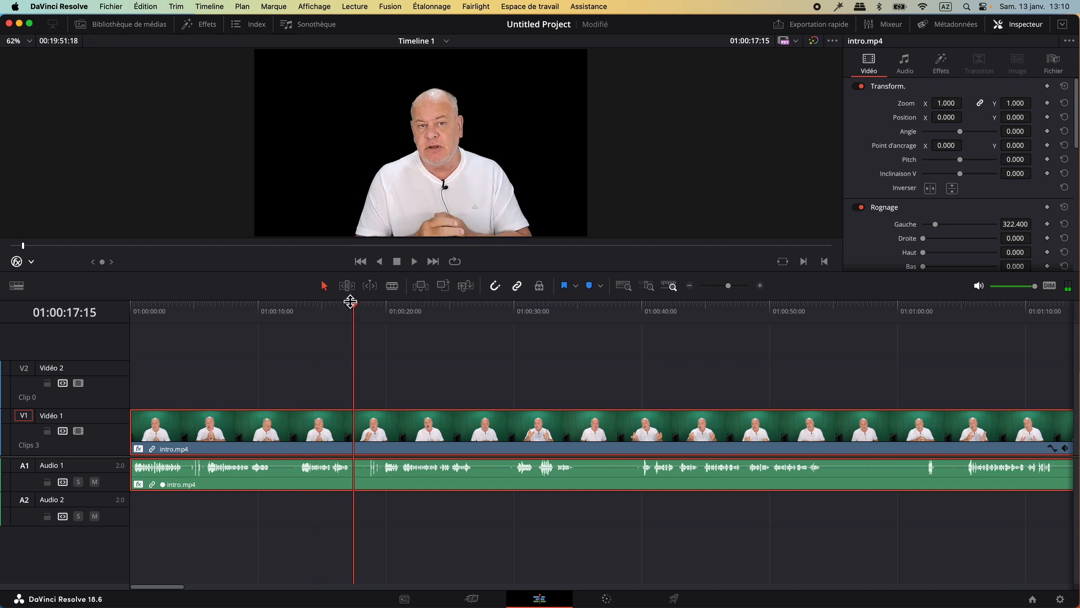
left_click_drag(350, 305, 380, 305)
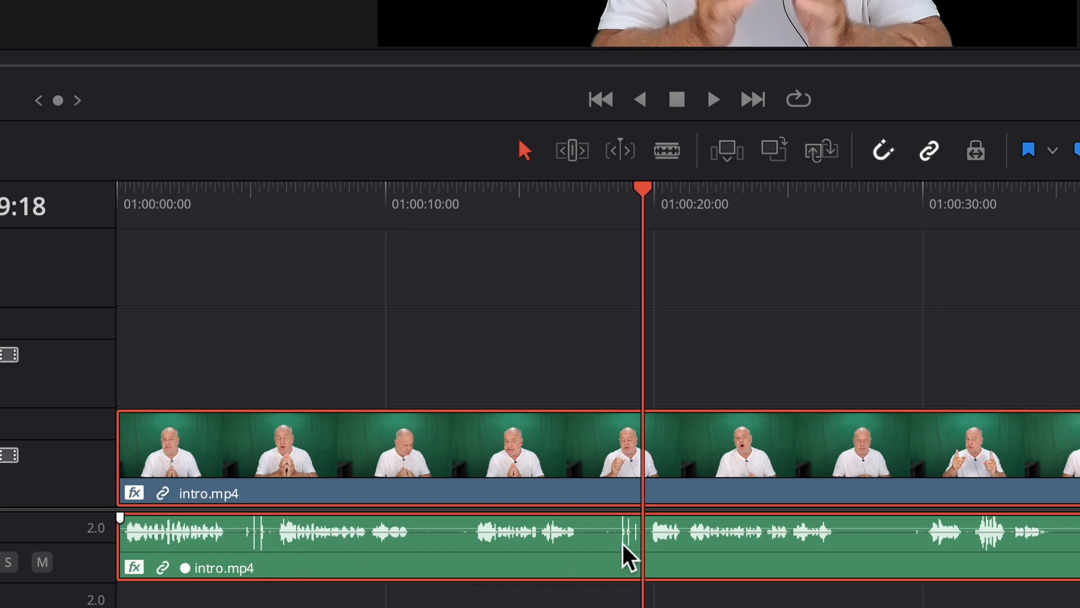
left_click(647, 189)
left_click_drag(649, 187, 657, 190)
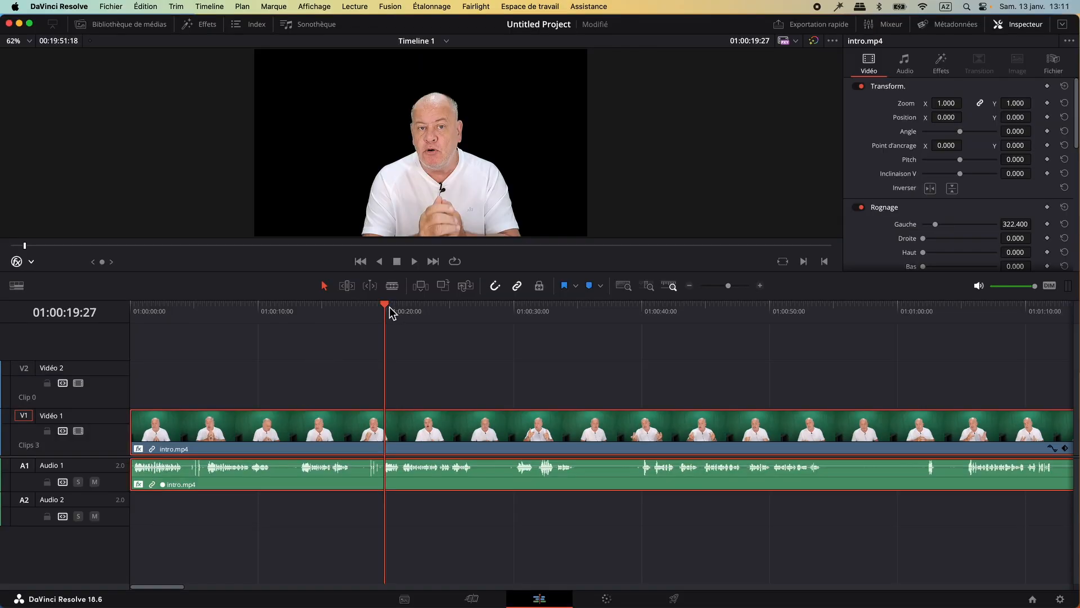
Split intro.mp4 at 01:00:26:22 and 01:00:21:08, and ripple delete everything before 01:00:21:08
key("space")
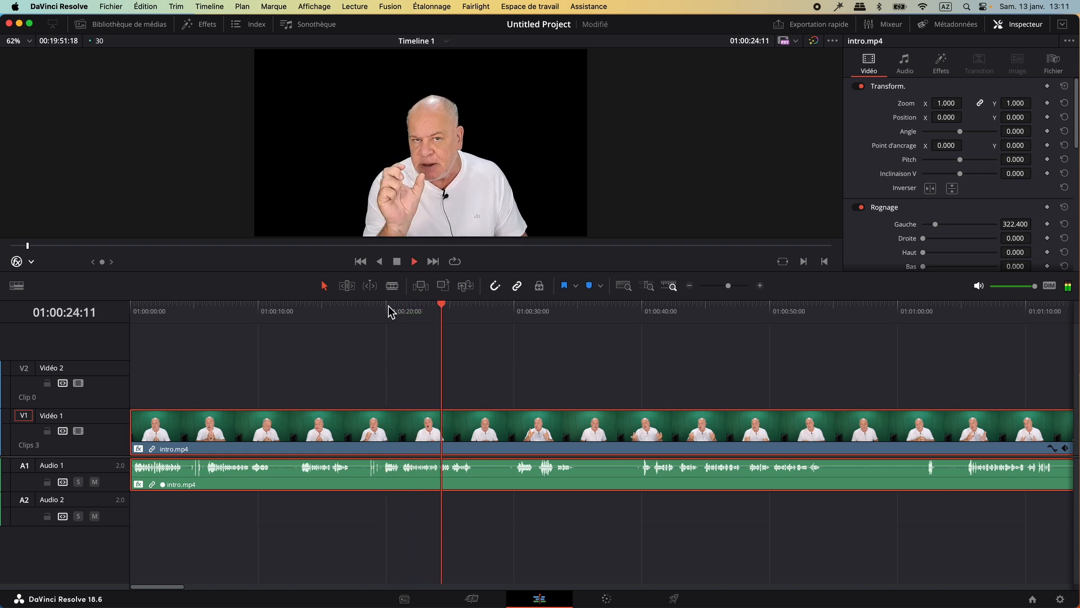
key("space")
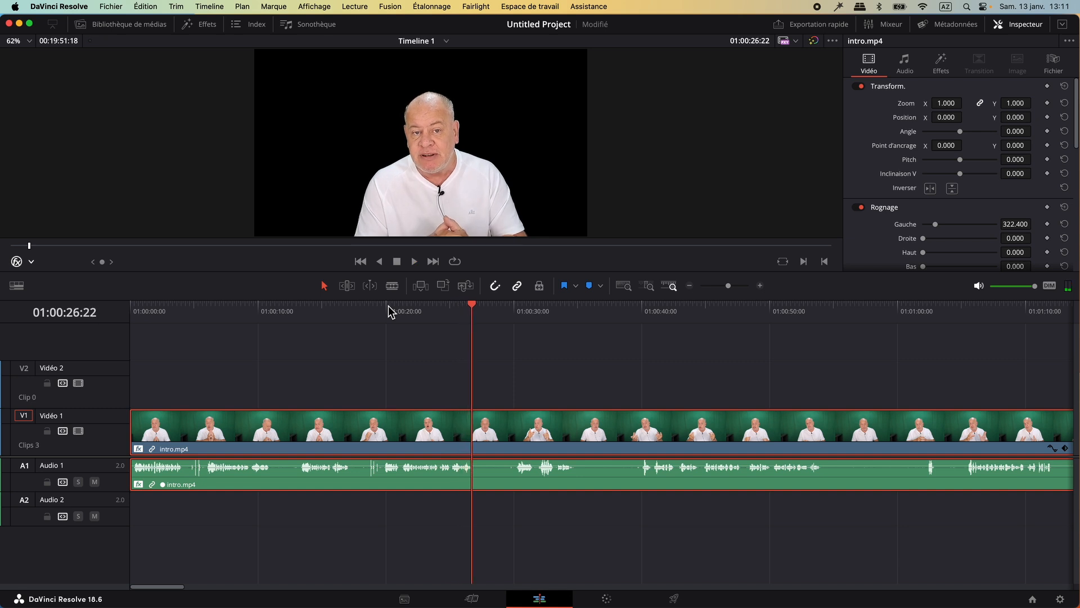
key("super+b")
left_click_drag(480, 302, 402, 321)
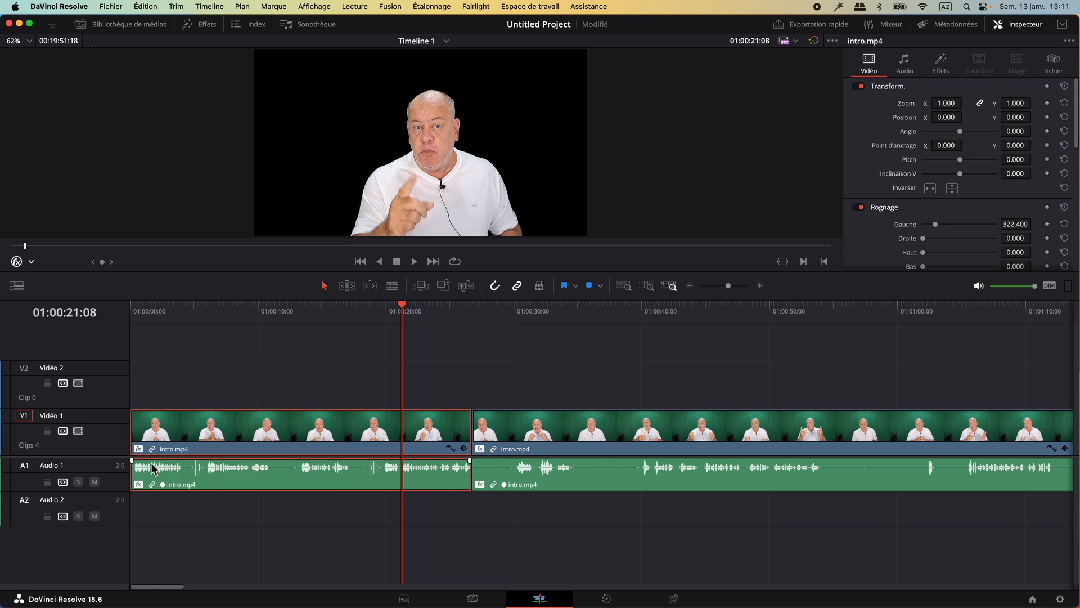
key("super+b")
key("shift+BackSpace")
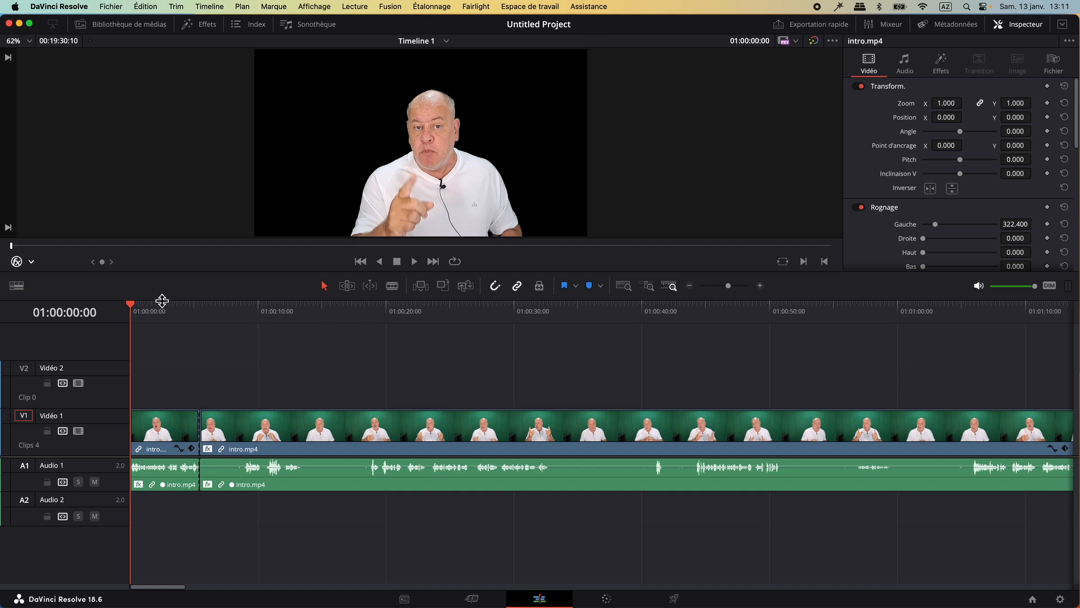
Play on to find the next usable take, split intro.mp4 at 01:00:10:16, and delete the preceding unwanted piece, closing the gap
left_click_drag(133, 309, 232, 310)
key("space")
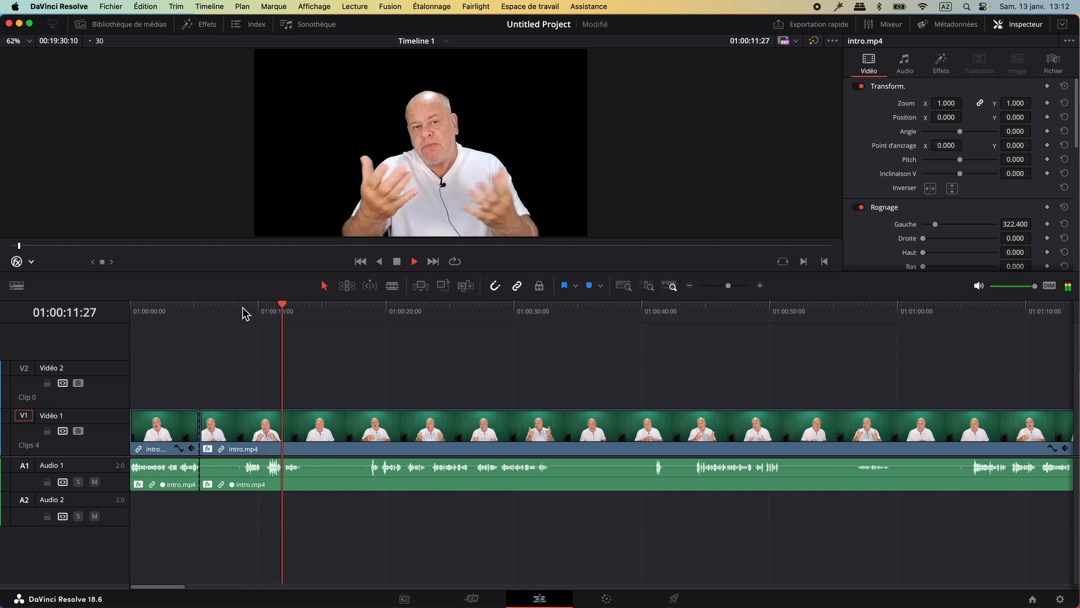
key("space")
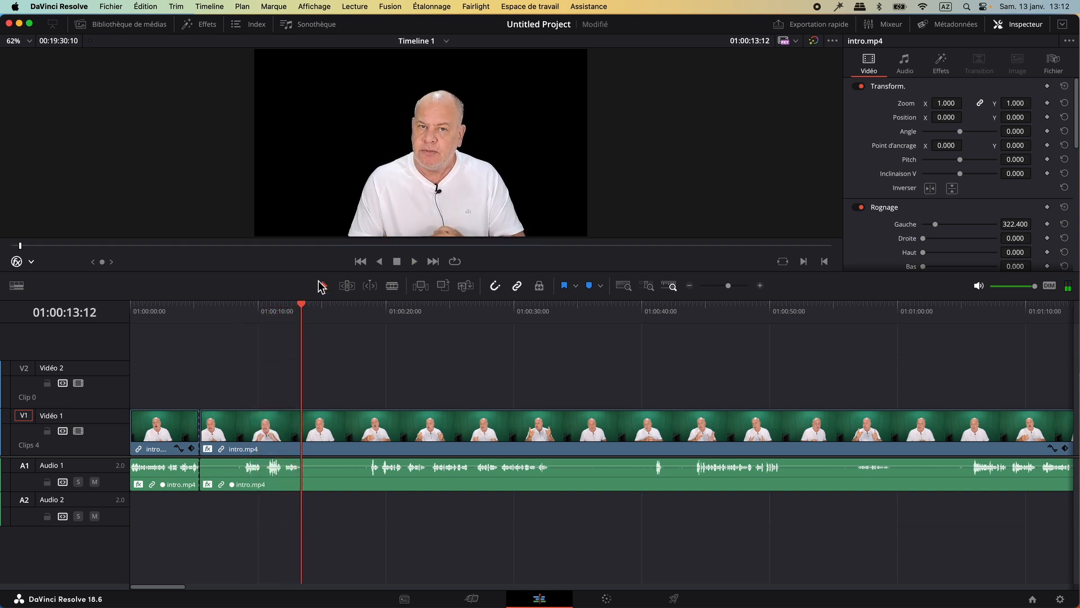
left_click_drag(297, 305, 266, 315)
key("super+b")
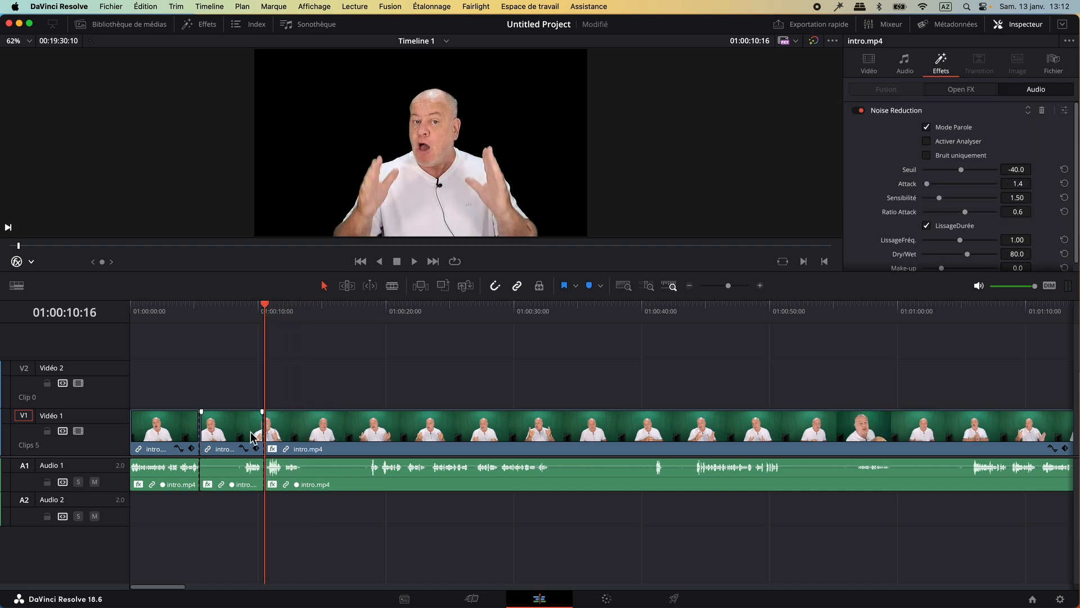
left_click(256, 433)
key("BackSpace")
Split intro.mp4 at the end of the second kept take, at 01:00:08:14, and enlarge the timeline around the cut
key("space")
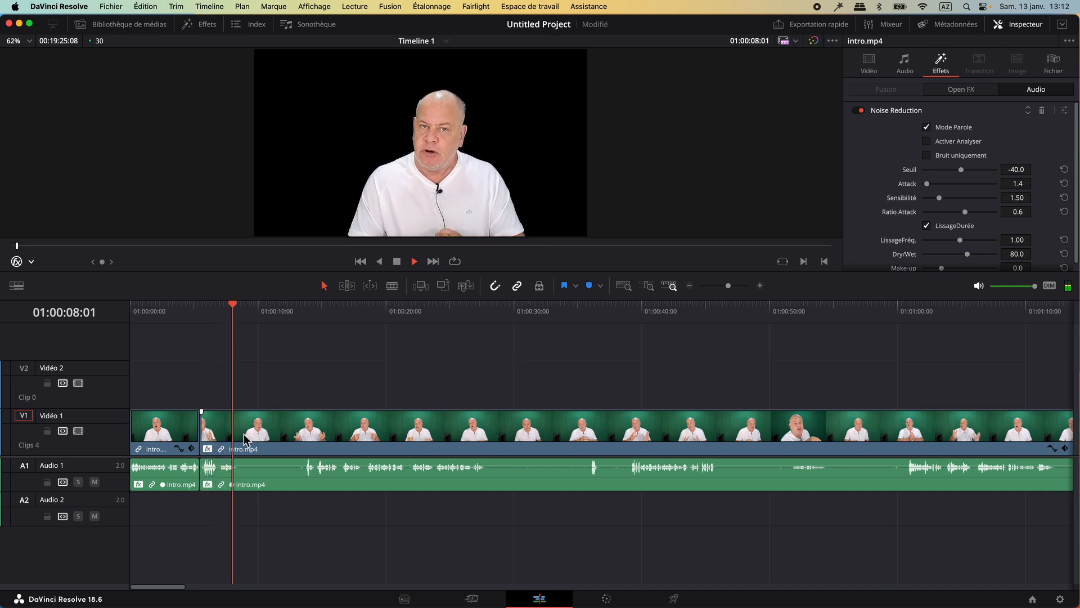
key("space")
key("super+b")
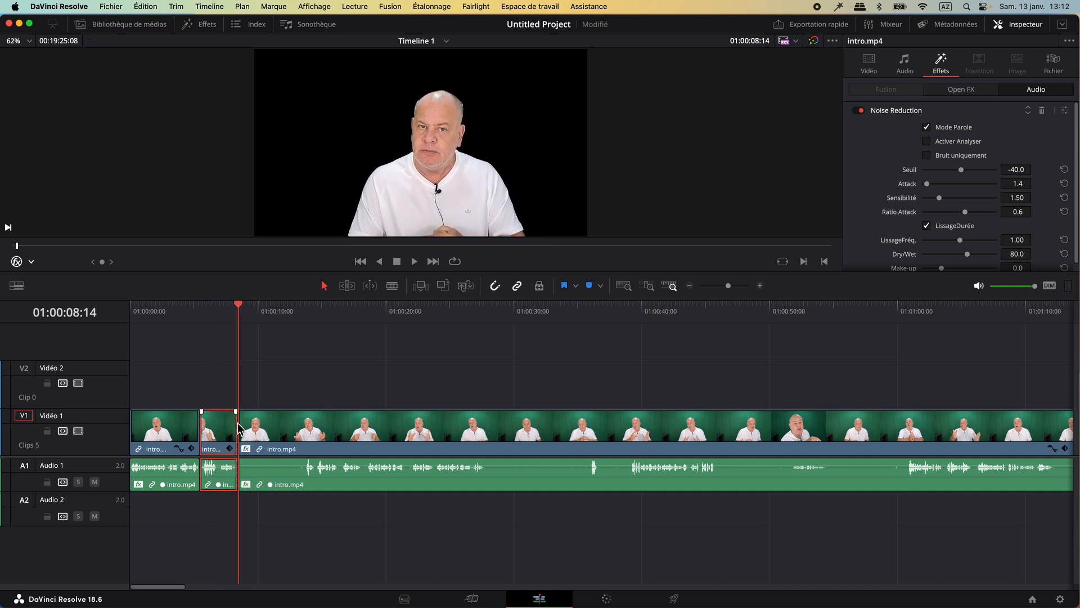
left_click_drag(237, 304, 279, 310)
left_click(232, 309)
left_click(757, 286)
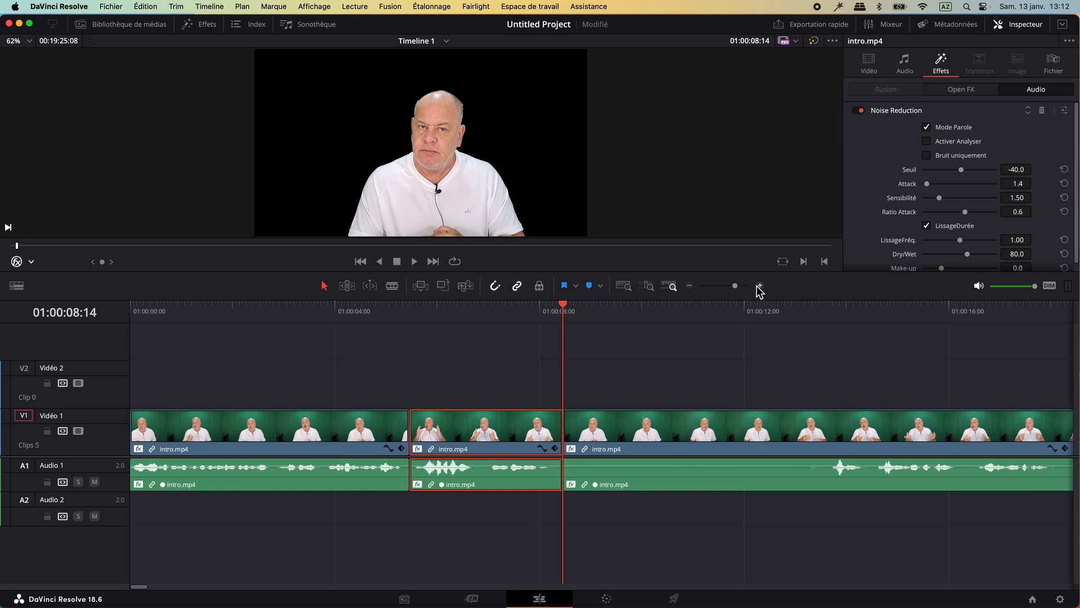
left_click(758, 286)
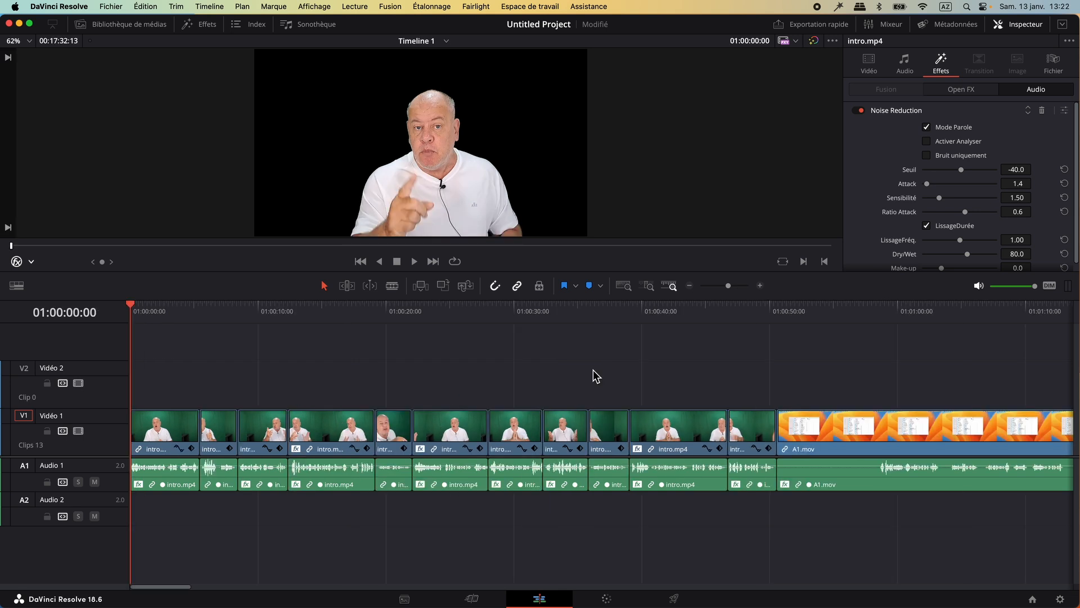
At about 01:00:02:19, set the first intro.mp4 clip's linked zoom to 1.480 and its vertical position to 52.000
left_click_drag(133, 308, 777, 381)
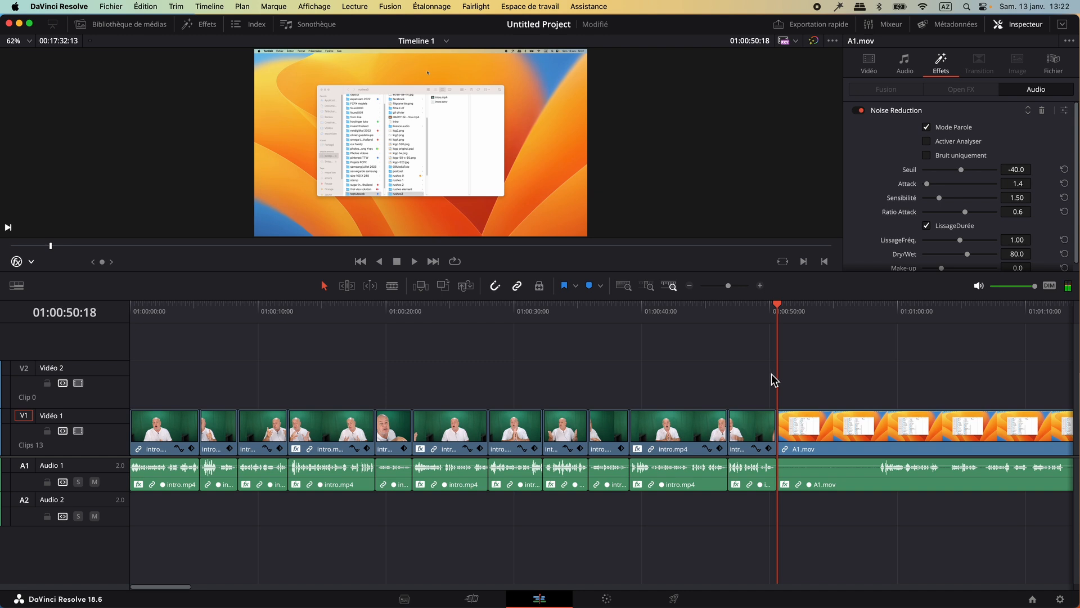
left_click_drag(781, 313, 645, 323)
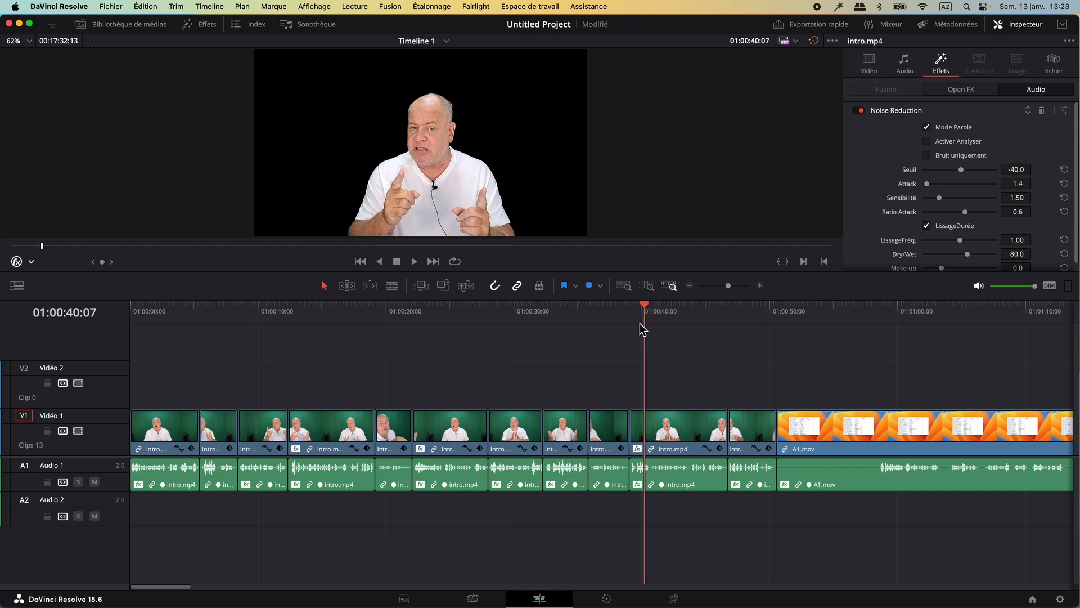
left_click_drag(650, 308, 164, 397)
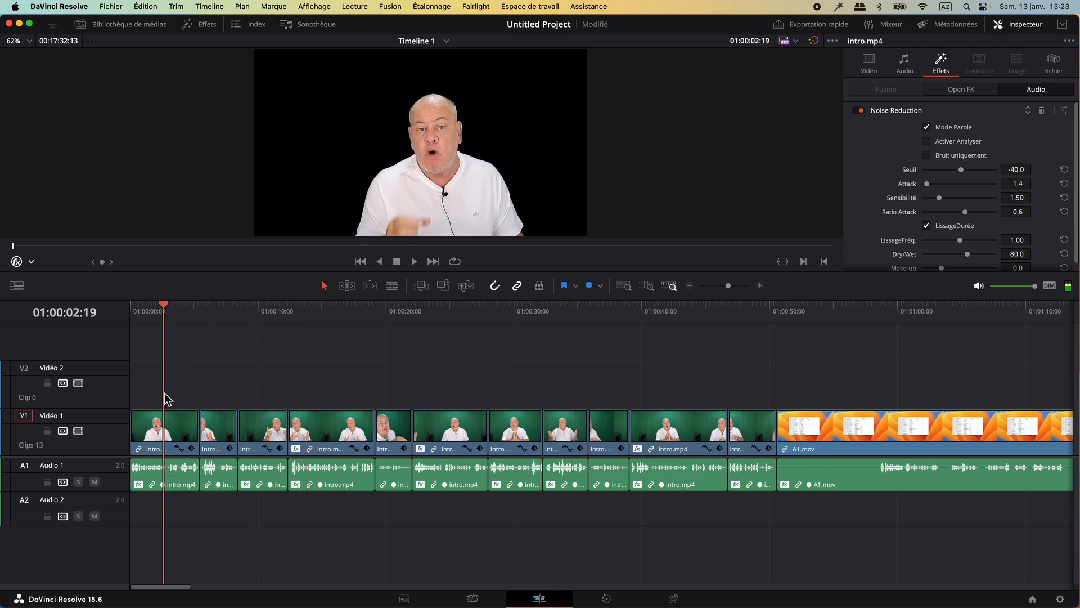
left_click(169, 437)
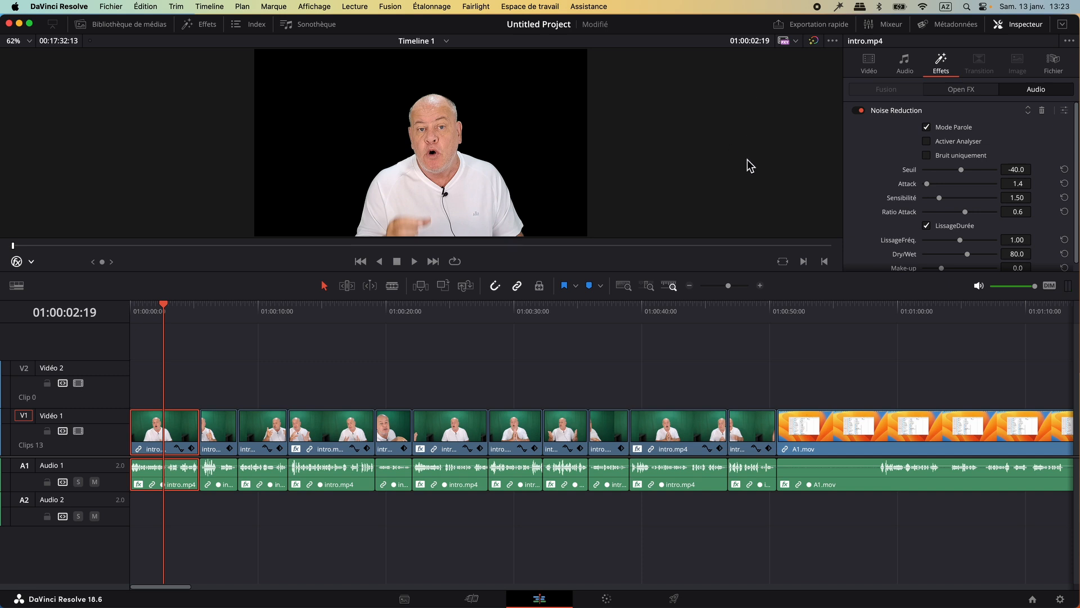
left_click(870, 66)
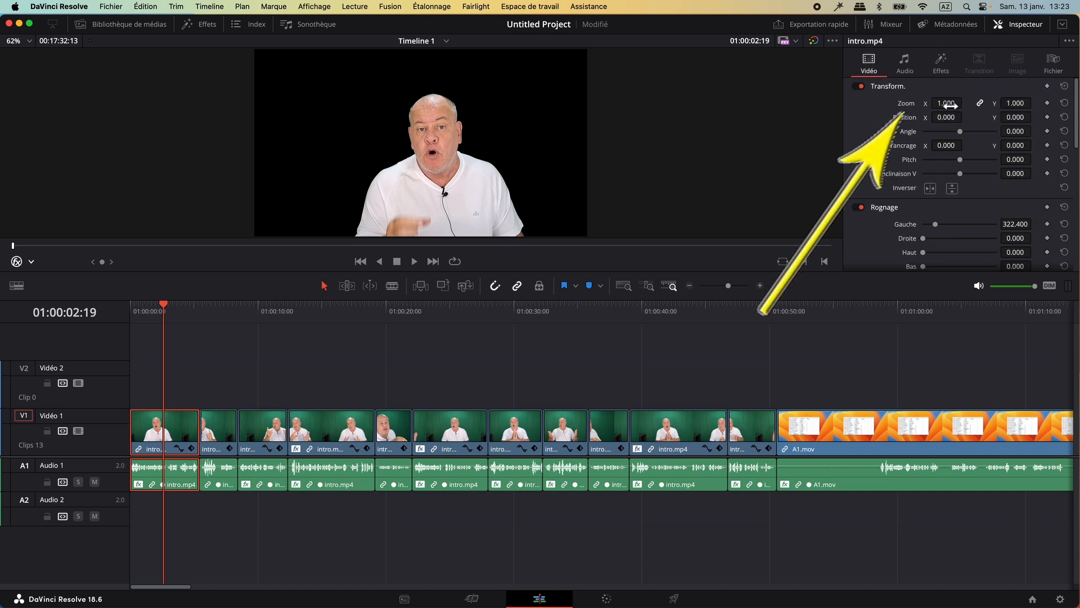
left_click_drag(946, 103, 1035, 117)
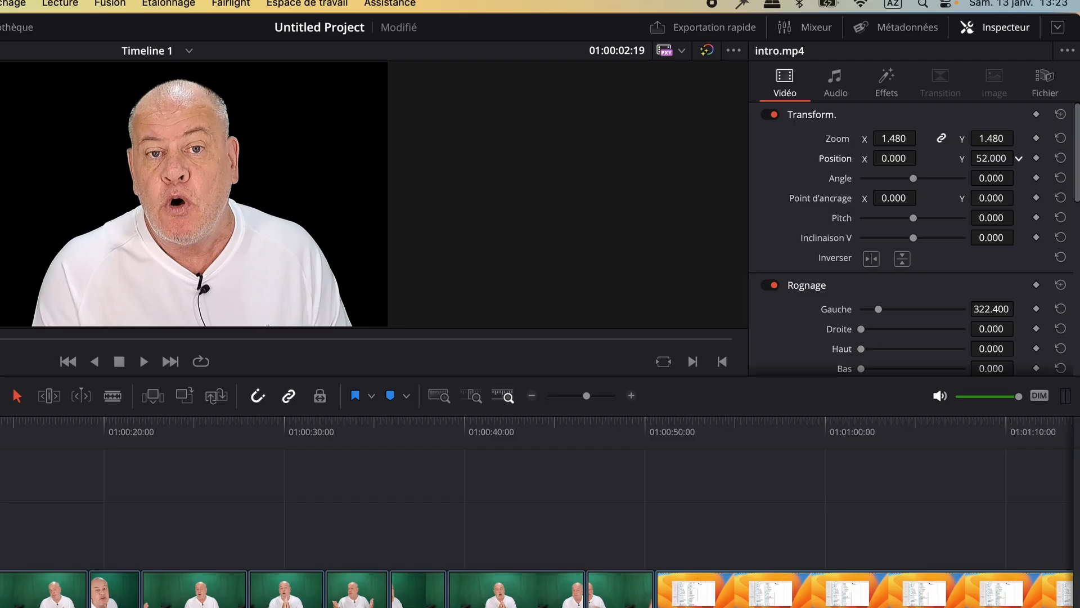
Set the first intro.mp4 clip's horizontal position to -142.000 and its vertical position to 53.000
left_click_drag(1019, 158, 1020, 158)
left_click_drag(895, 158, 847, 158)
At 01:00:10:02, set the third intro.mp4 clip's linked zoom to 1.360 and its vertical position to 1.000
left_click_drag(166, 313, 216, 312)
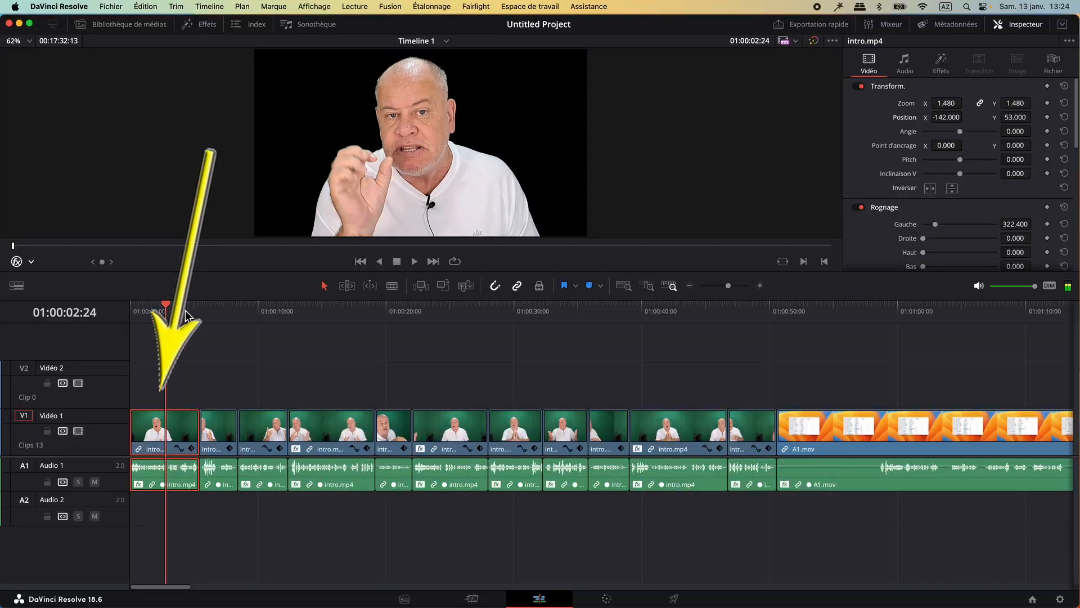
left_click_drag(221, 313, 258, 313)
left_click(264, 436)
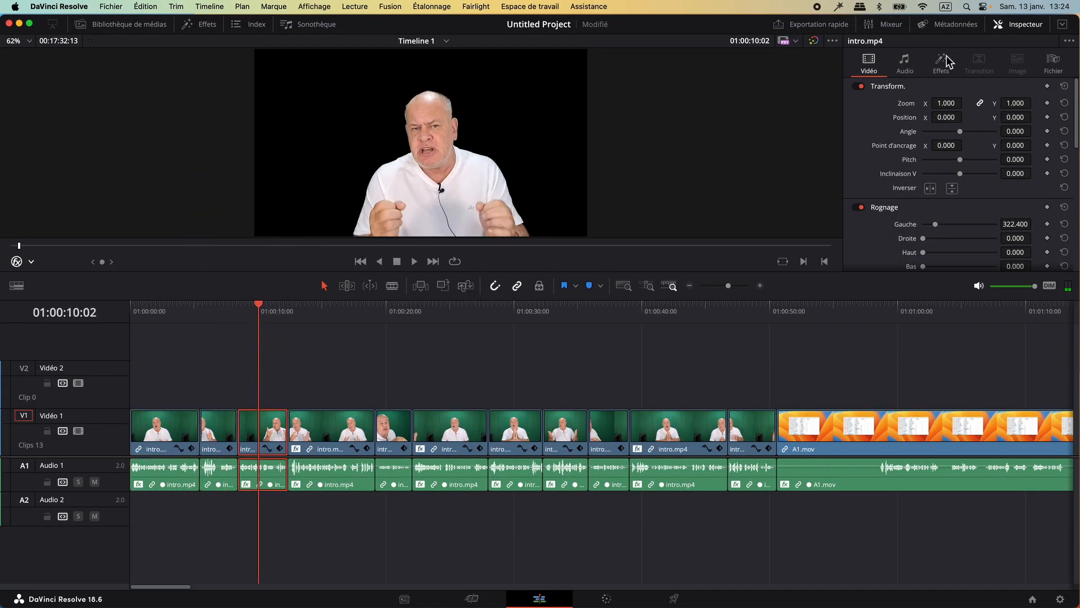
left_click_drag(953, 104, 1016, 118)
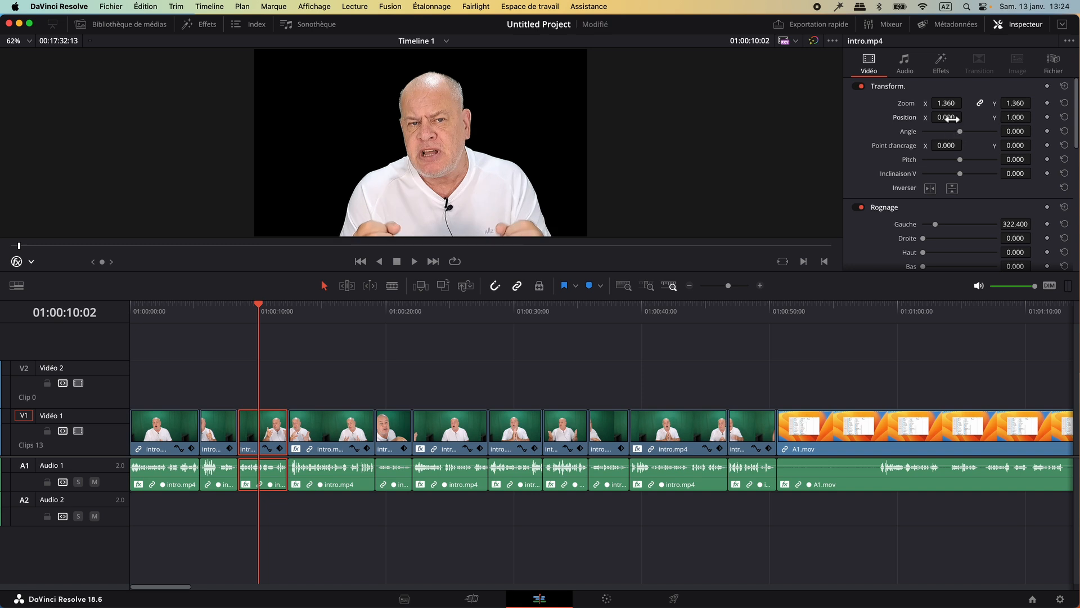
At 01:00:20:21, set the fifth intro.mp4 clip's linked zoom to 1.130 and its horizontal position to 88.000
left_click_drag(209, 312, 395, 318)
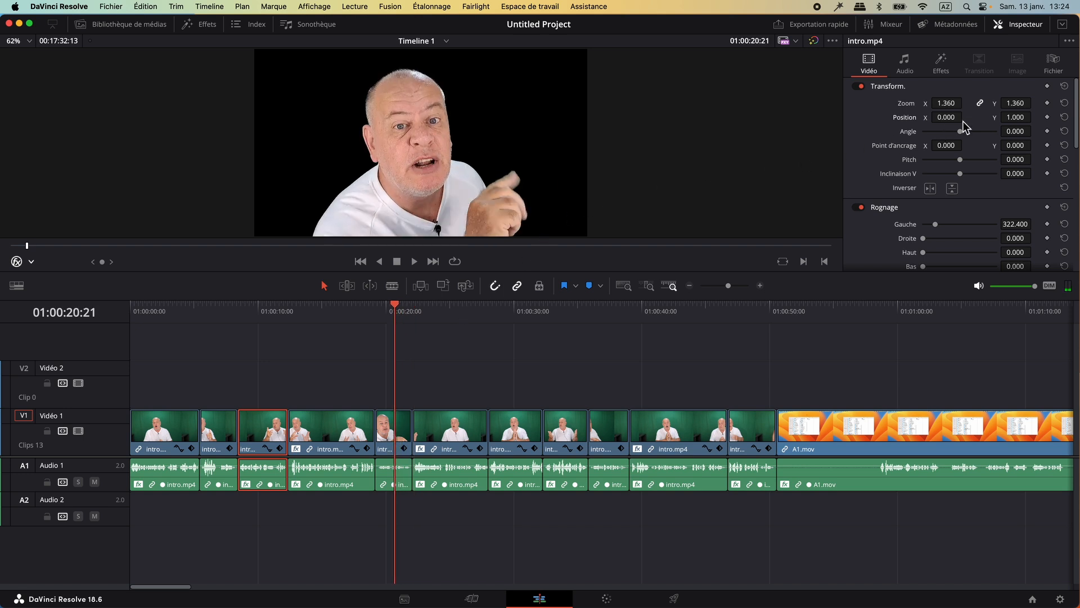
left_click(403, 434)
left_click_drag(952, 109, 966, 103)
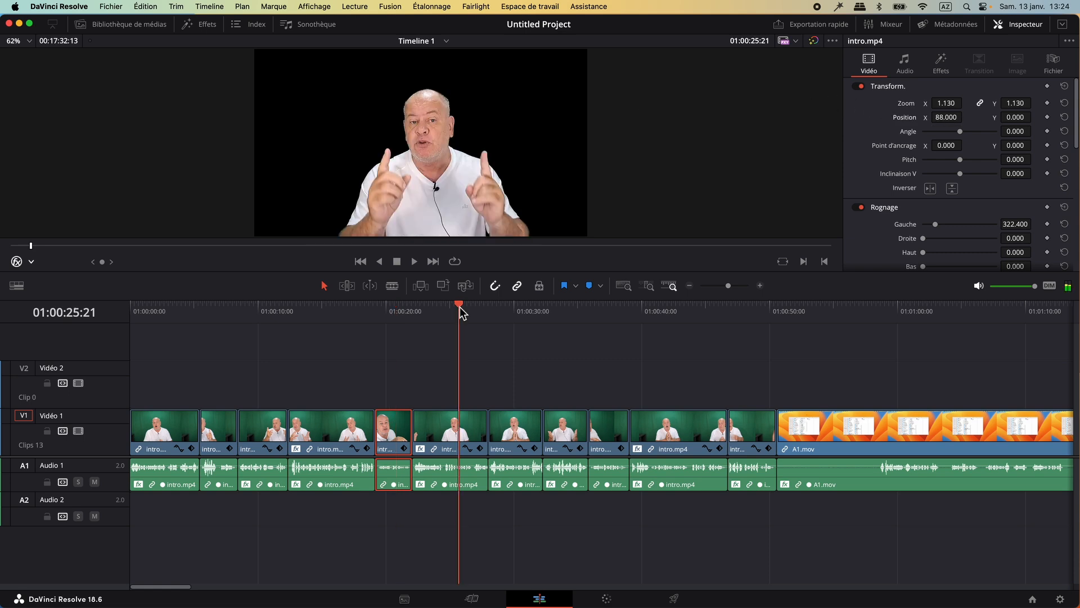
Set the seventh intro.mp4 clip's linked zoom to 1.400, and the ninth clip's zoom to 1.200 with horizontal position -190.000
left_click_drag(460, 309, 526, 311)
left_click(516, 432)
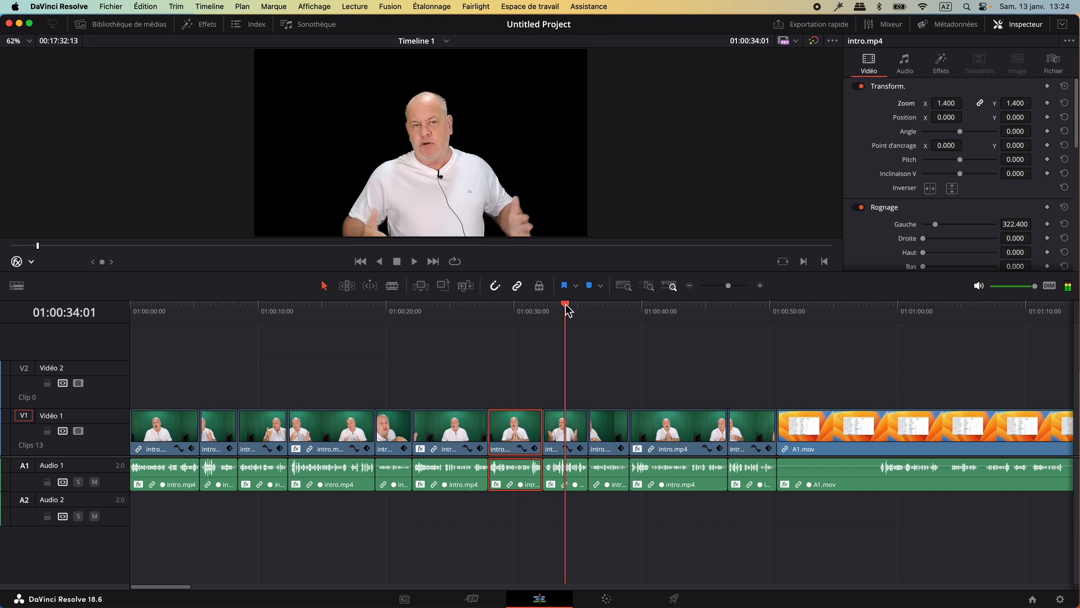
left_click_drag(566, 310, 608, 310)
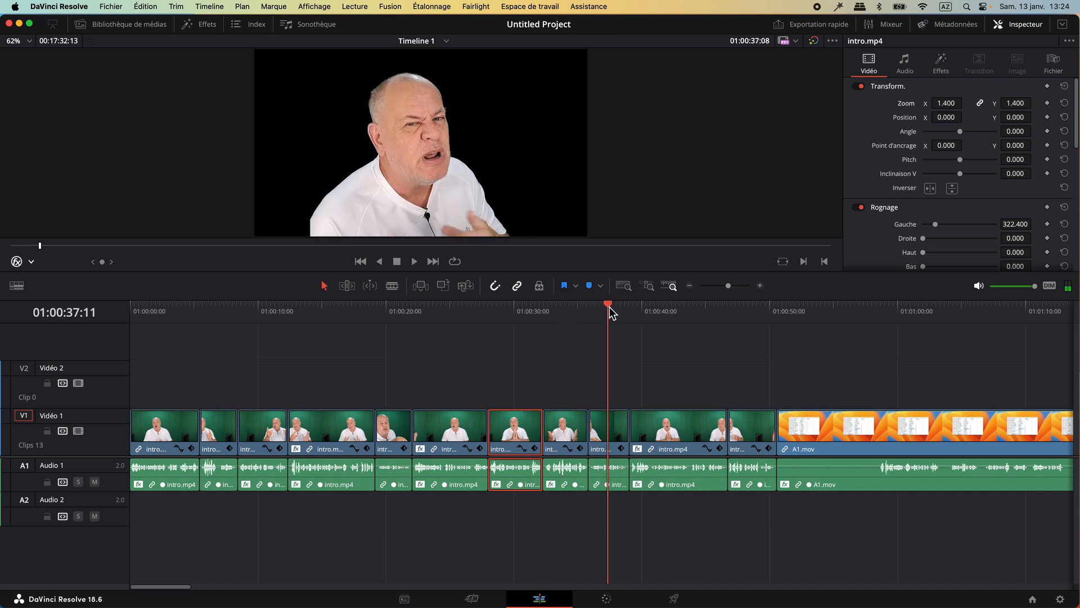
left_click(610, 424)
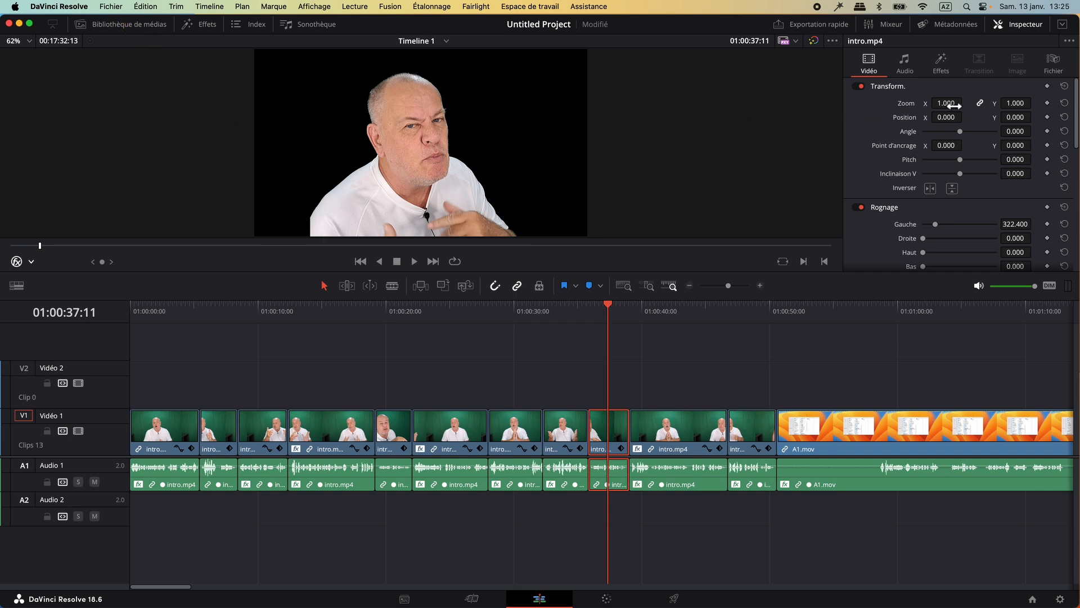
mouse_move(949, 103)
left_mouse_down()
mouse_move(967, 102)
mouse_move(965, 117)
mouse_move(934, 117)
left_mouse_up()
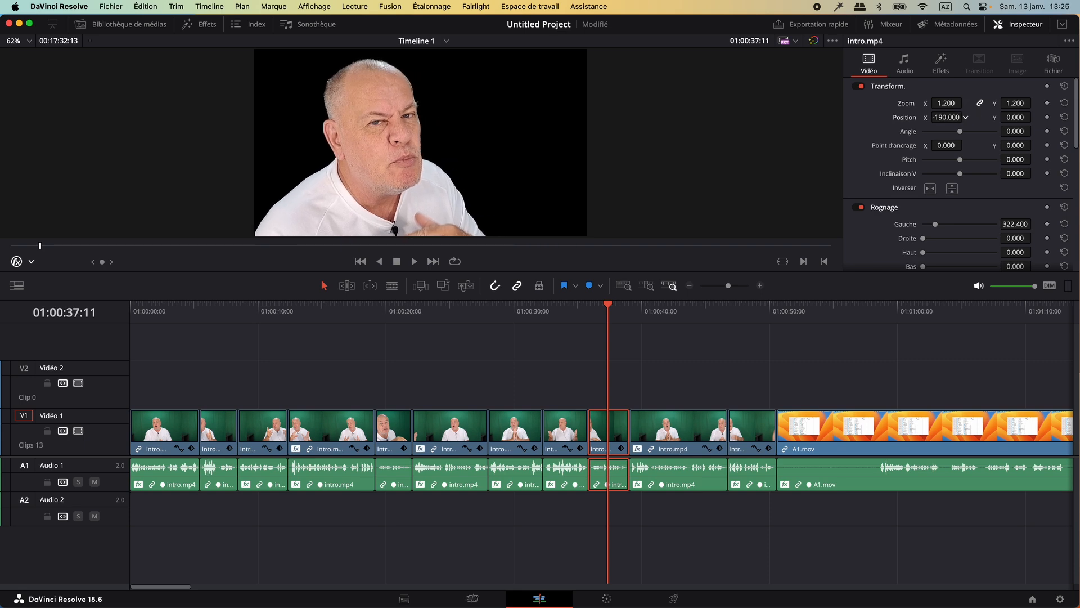
At 01:00:50:13, set the last intro.mp4 clip's linked zoom to 1.150 and its position to X 64.000, Y 61.000
left_click(641, 310)
left_click_drag(643, 313, 750, 316)
left_click(759, 438)
left_click_drag(752, 307, 774, 304)
mouse_move(946, 103)
left_mouse_down()
mouse_move(1043, 117)
mouse_move(943, 103)
left_mouse_up()
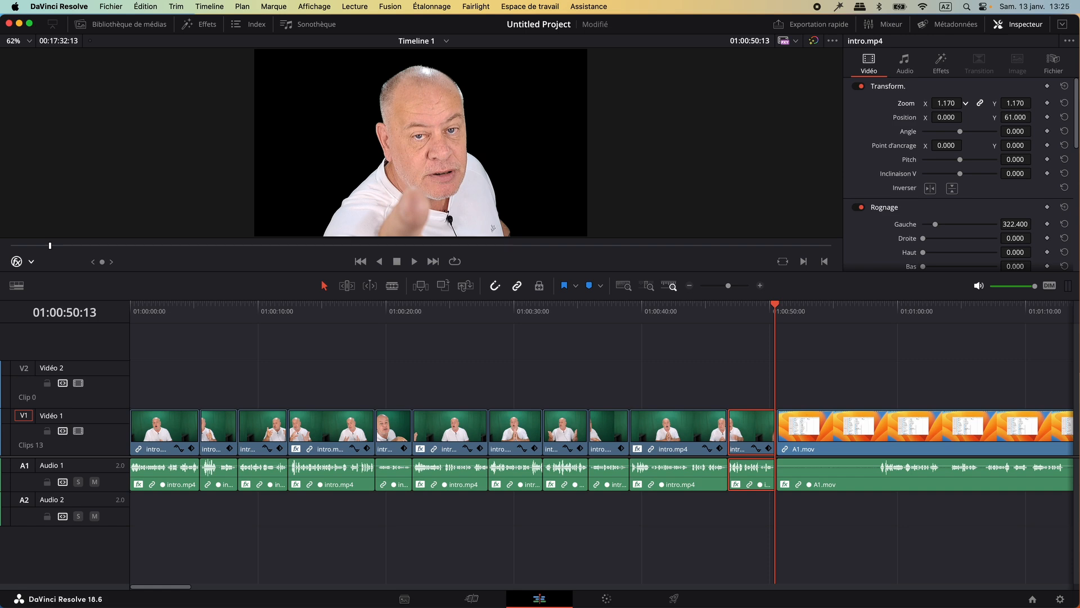
Place logo 520.png on the Vidéo 2 track at the timeline start and extend it to the end of the last intro.mp4 clip
left_click_drag(758, 324, 101, 410)
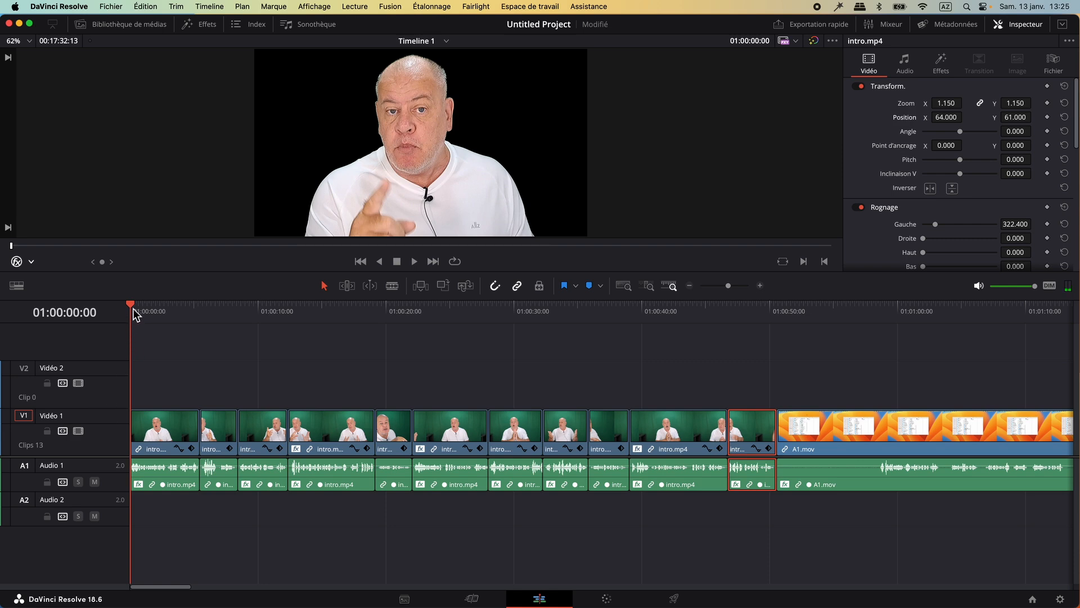
left_click(129, 25)
left_click(256, 128)
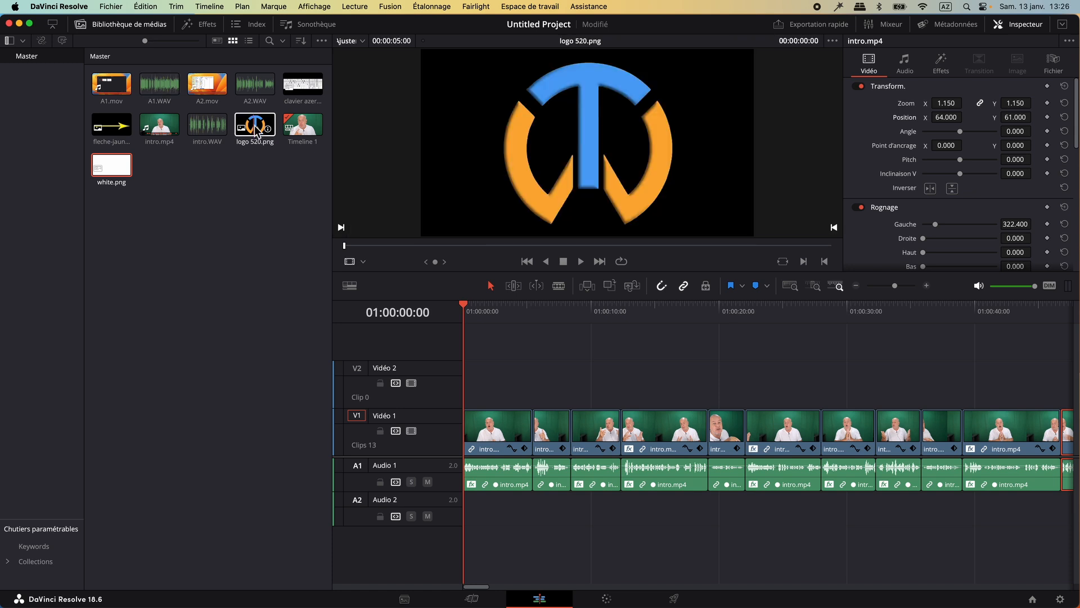
left_click_drag(256, 129, 463, 383)
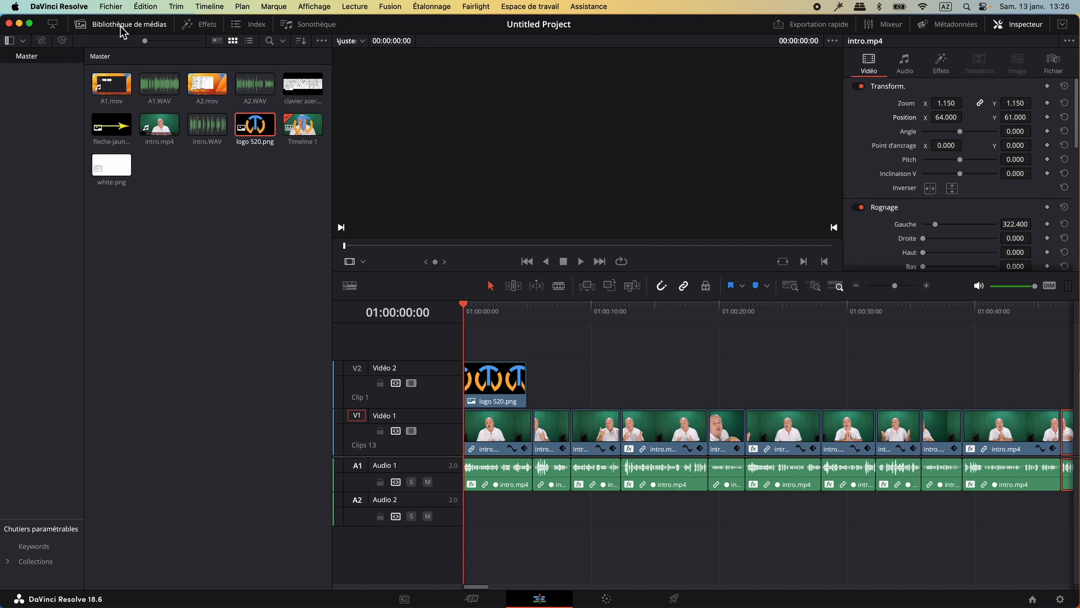
left_click(121, 27)
left_click_drag(194, 385, 777, 378)
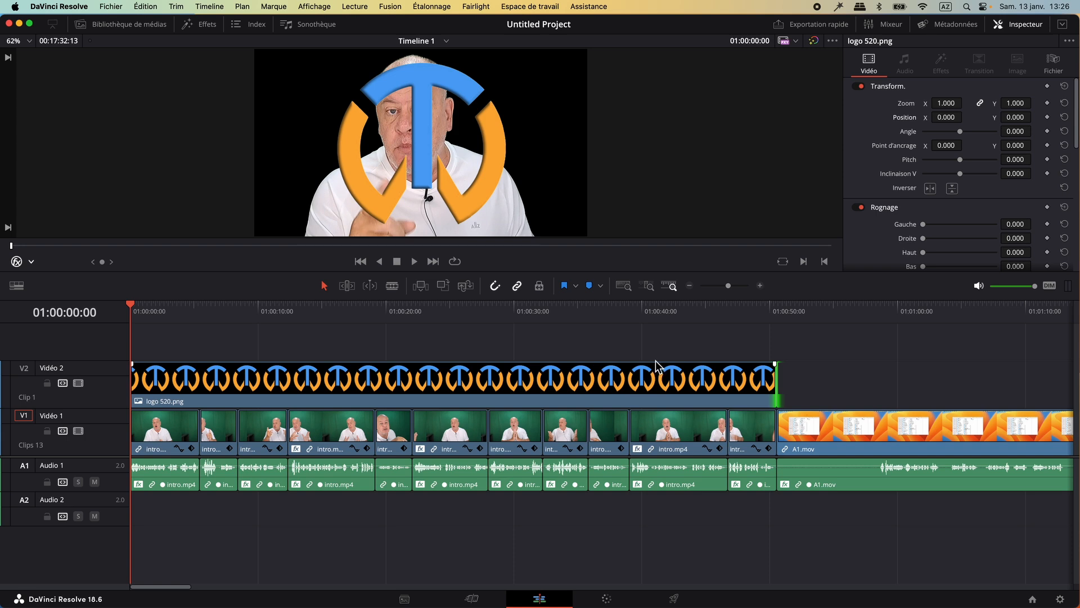
Set the logo 520.png clip's linked zoom to 0.25 and move it into the frame's upper-left corner at X -1460, Y 414.000
left_click_drag(133, 304, 337, 309)
left_click(370, 387)
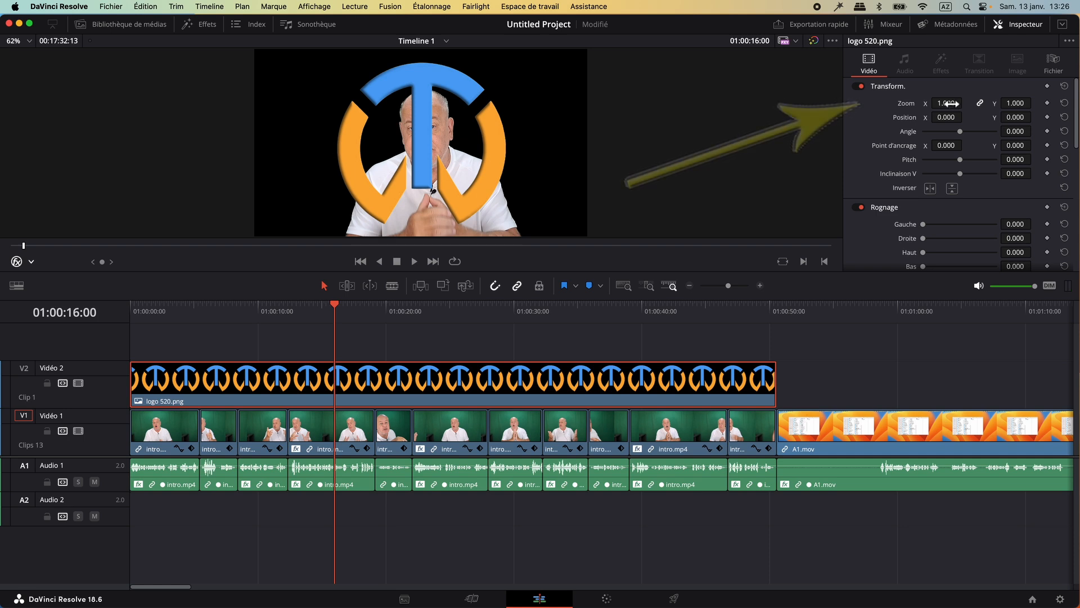
left_click_drag(951, 103, 903, 103)
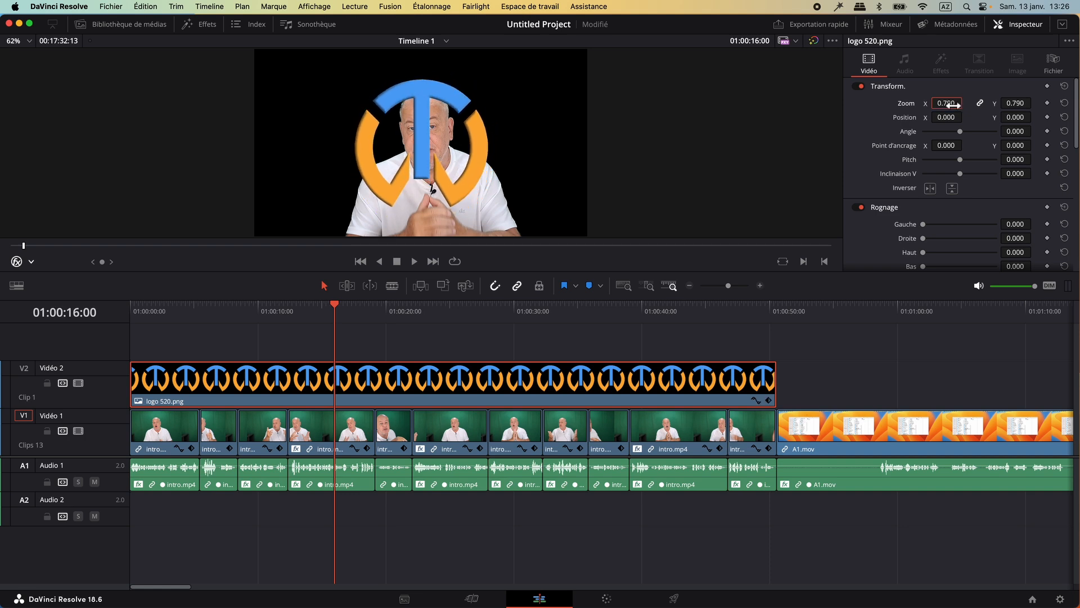
left_click(950, 104)
type("0.25")
key("Return")
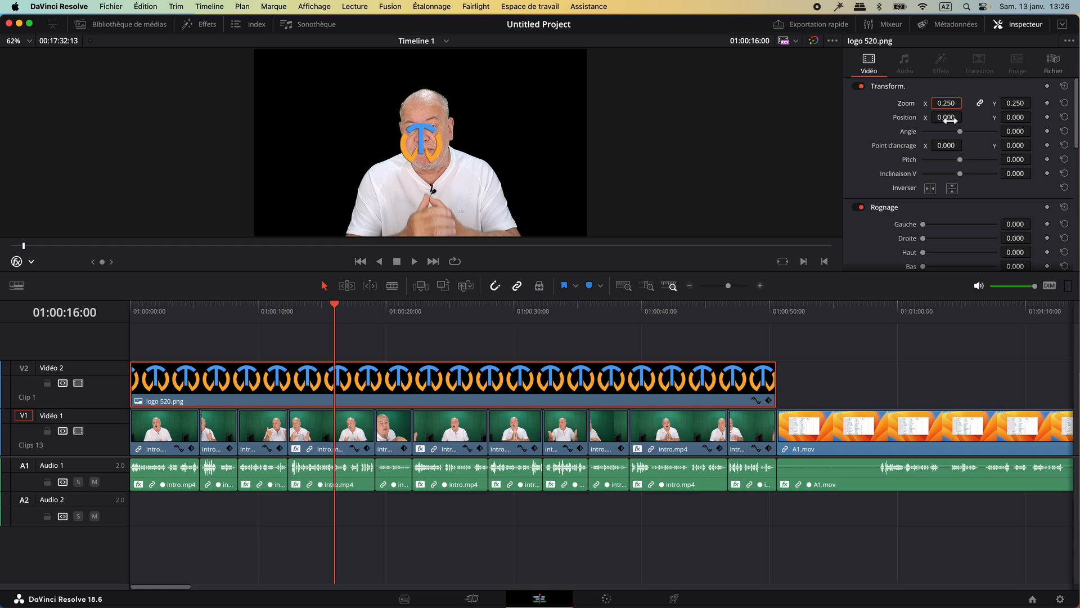
left_click_drag(949, 117, 801, 117)
left_click_drag(1015, 117, 1055, 116)
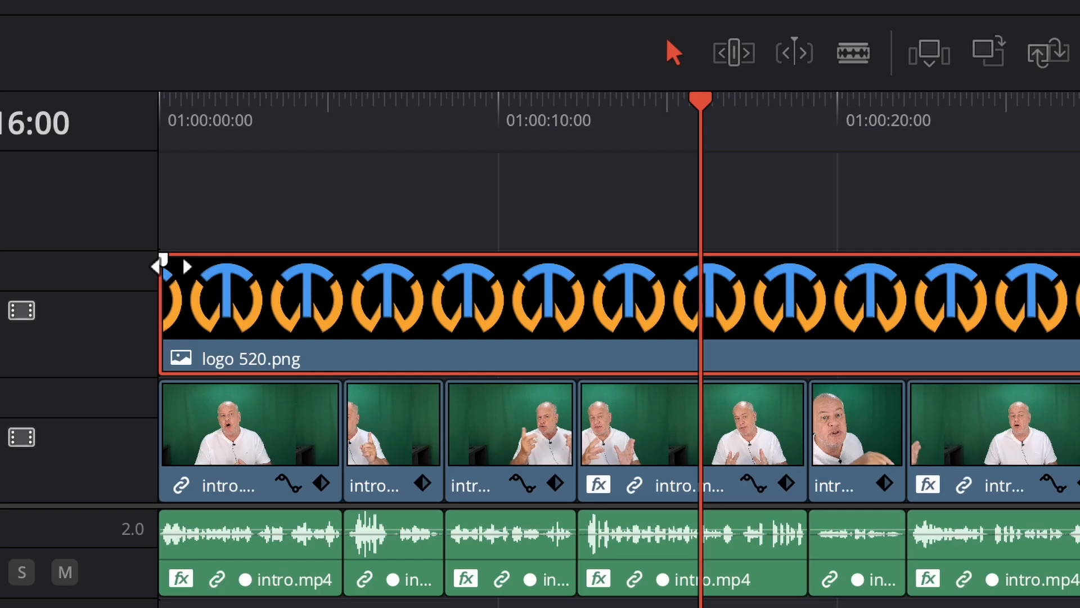
Add a fade-in of about 2 seconds and a short fade-out to the logo 520.png clip, and return to the timeline start
left_click(164, 262)
left_click_drag(163, 263, 227, 259)
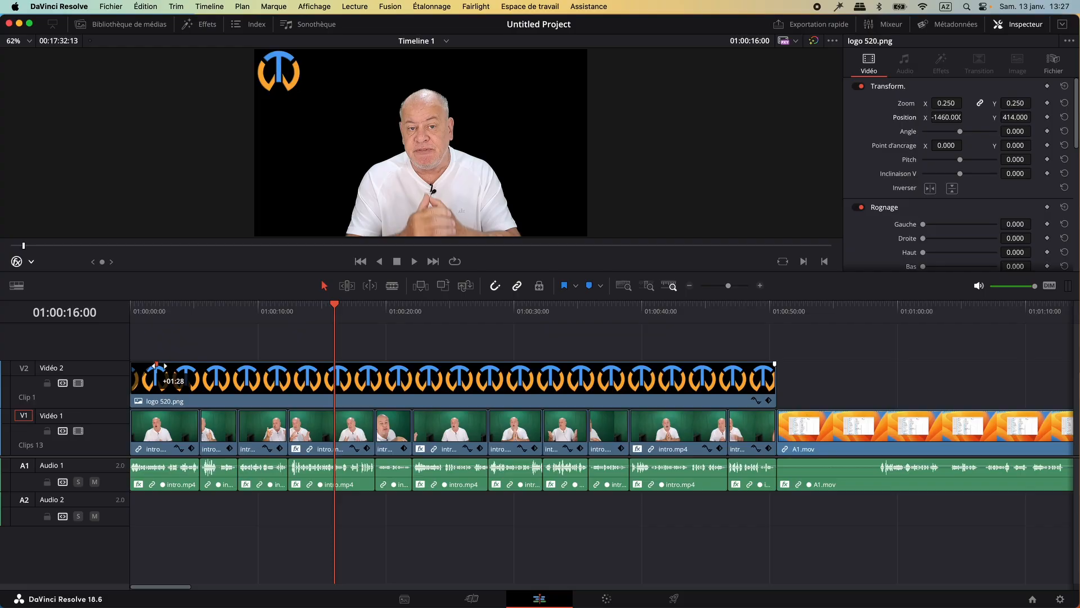
left_click_drag(157, 366, 157, 366)
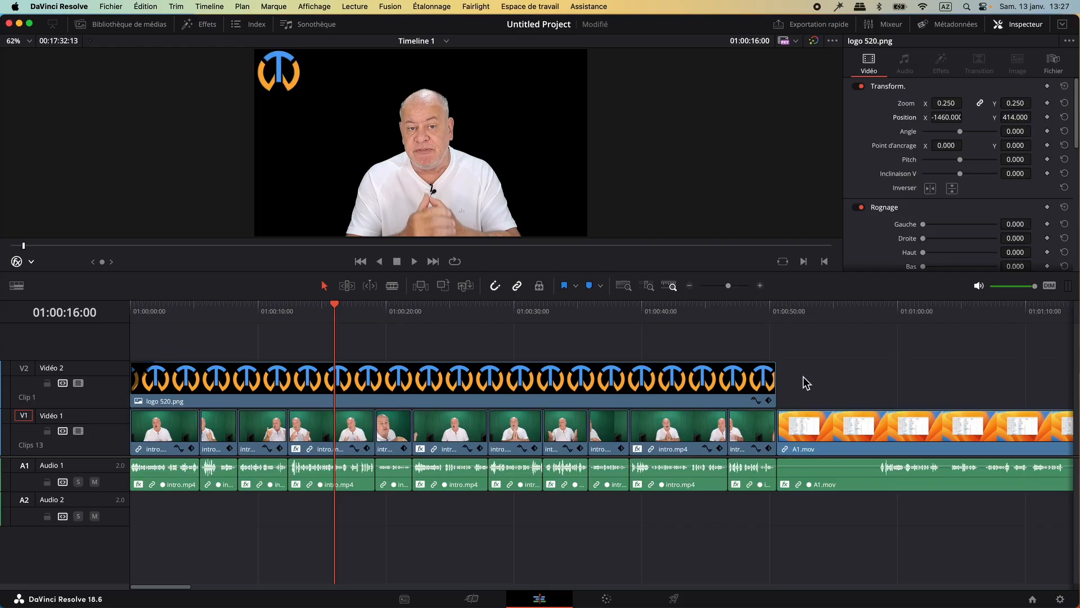
left_click_drag(773, 364, 761, 365)
key("Home")
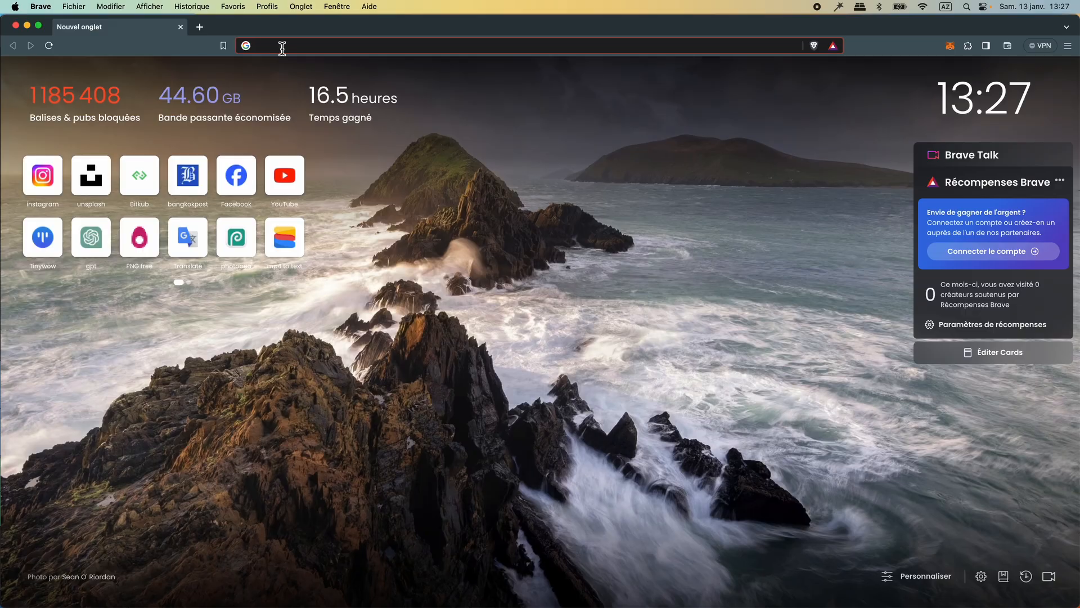
Switch to the Brave browser, search Pexels photos for "salon maison", and filter the results to horizontal orientation
left_click(282, 46)
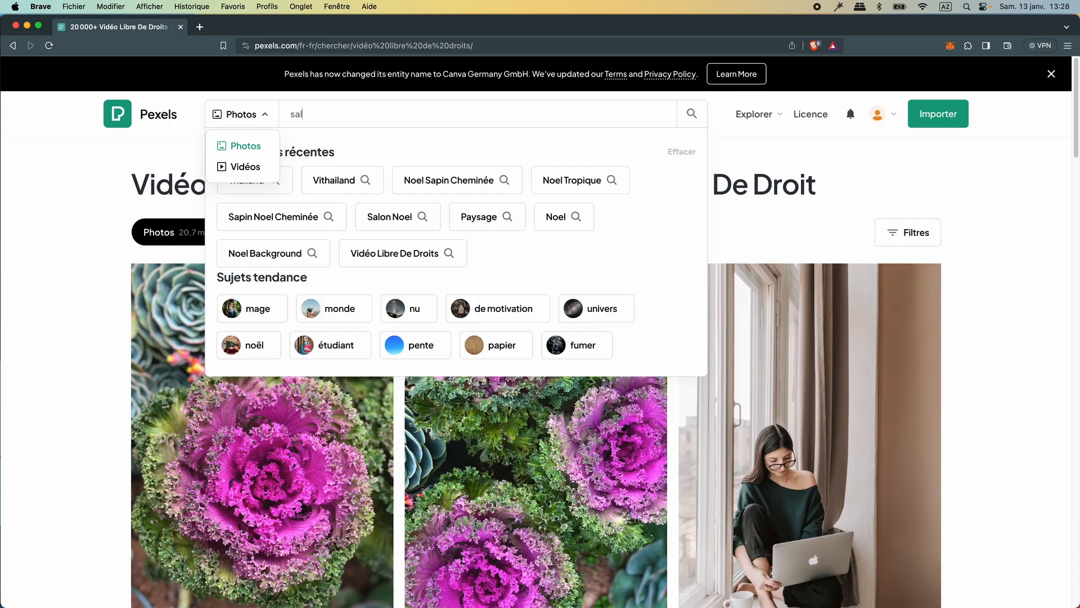
type("on maison")
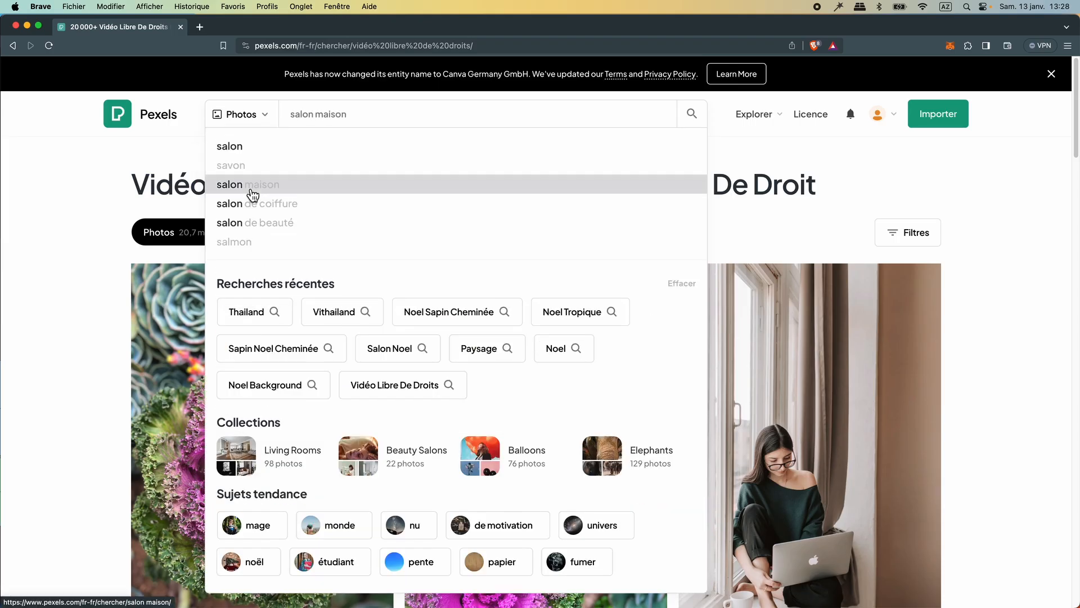
left_click(250, 186)
left_click(911, 243)
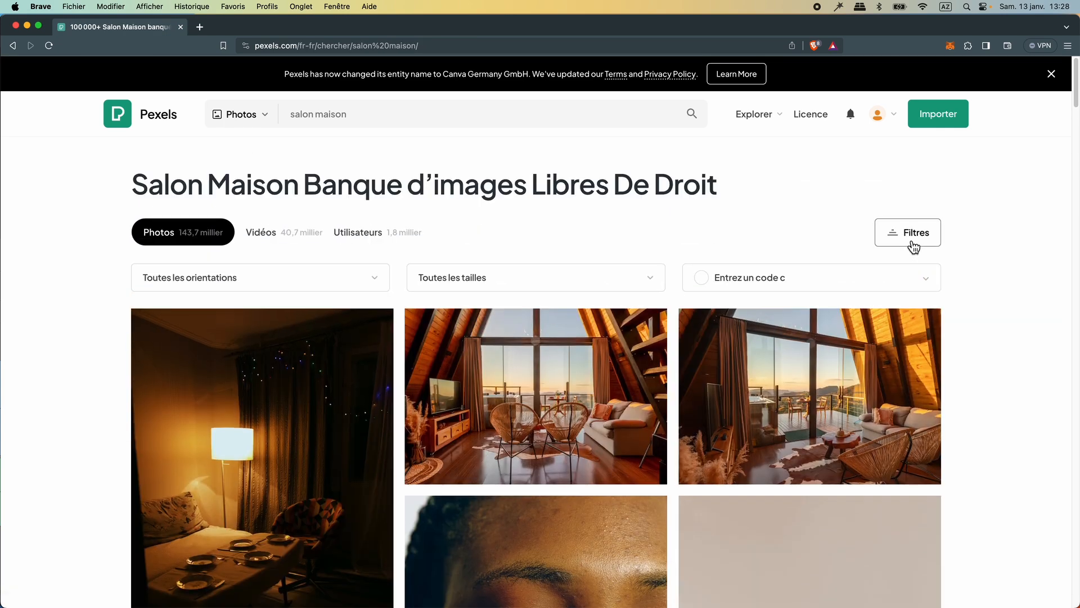
left_click(331, 287)
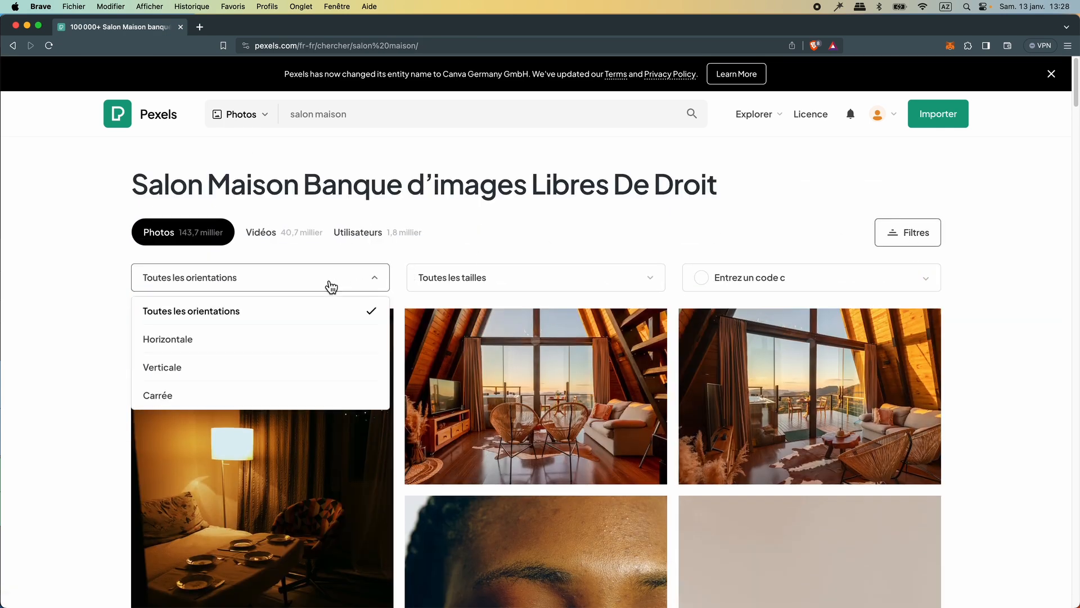
left_click(180, 344)
Browse the horizontal living-room photos and download the one with the wooden floor, red blinds and beige armchairs
scroll(480, 379, "down", 5)
scroll(480, 379, "down", 4)
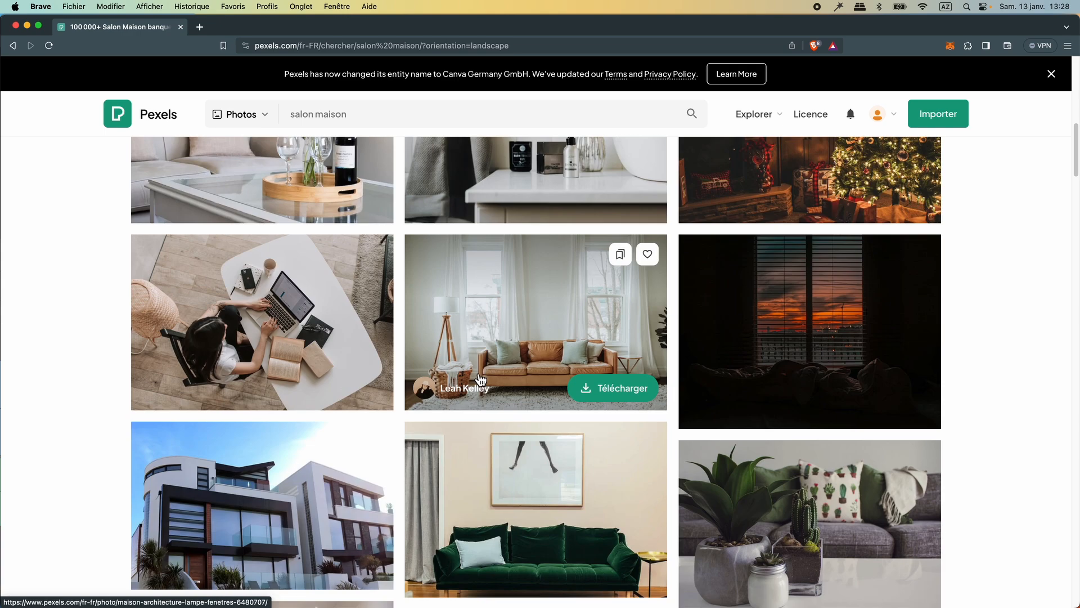
scroll(480, 379, "down", 7)
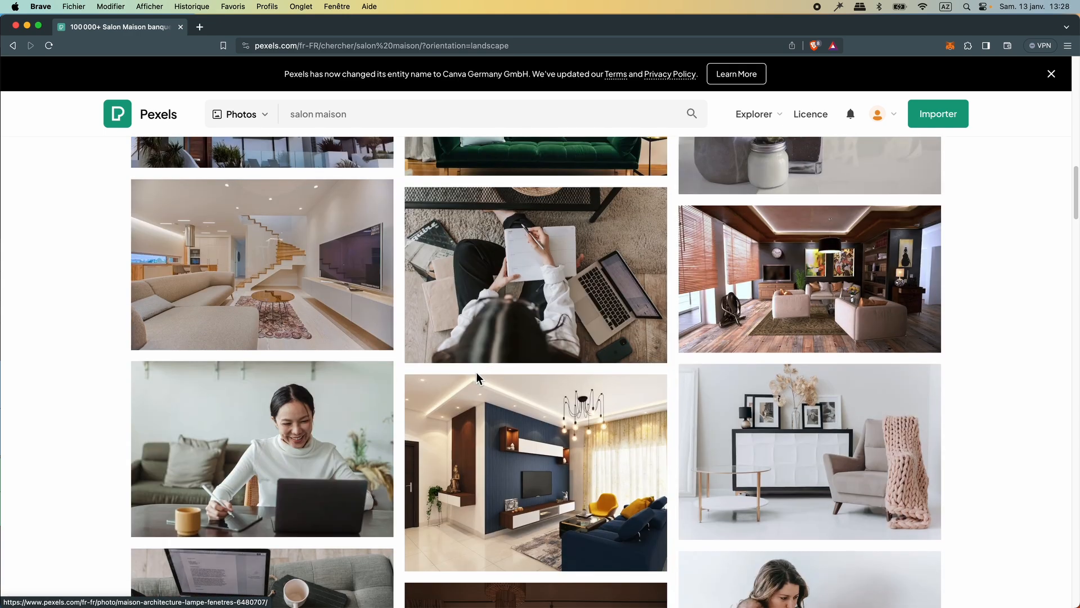
scroll(481, 381, "down", 1)
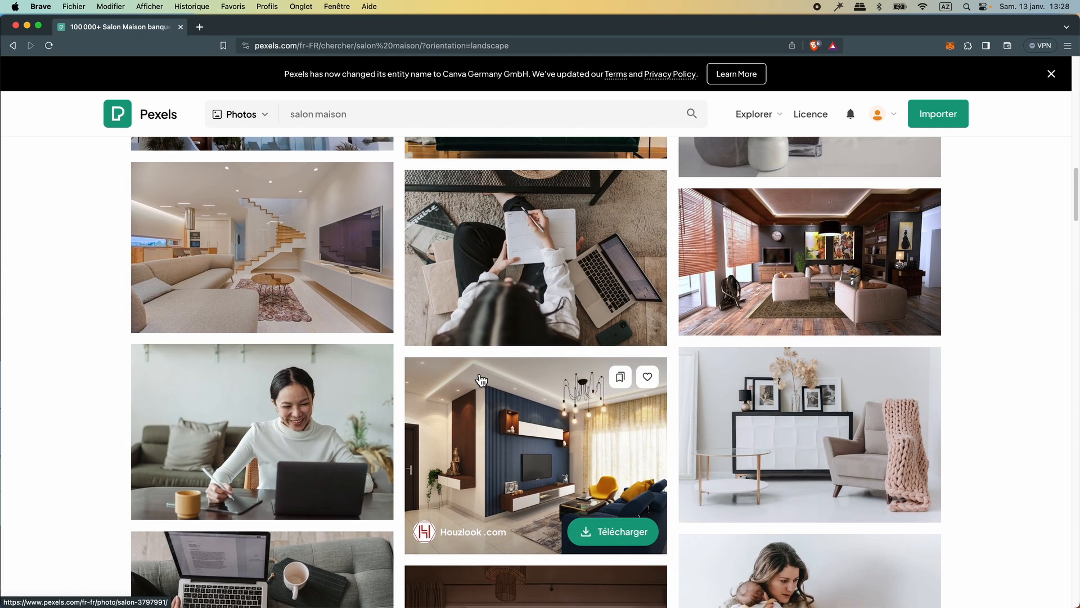
left_click(881, 315)
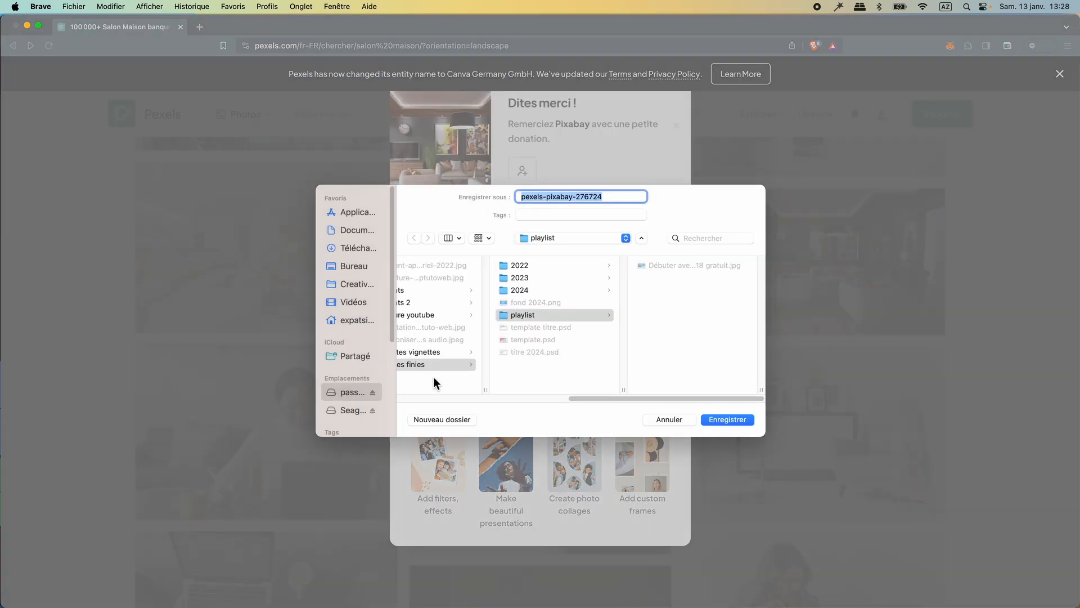
Save the photo as pexels-pixabay-276724 in the passport drive's toptutoweb/rushes3 folder, and quit Brave to return to DaVinci Resolve
left_click(352, 392)
scroll(495, 363, "down", 10)
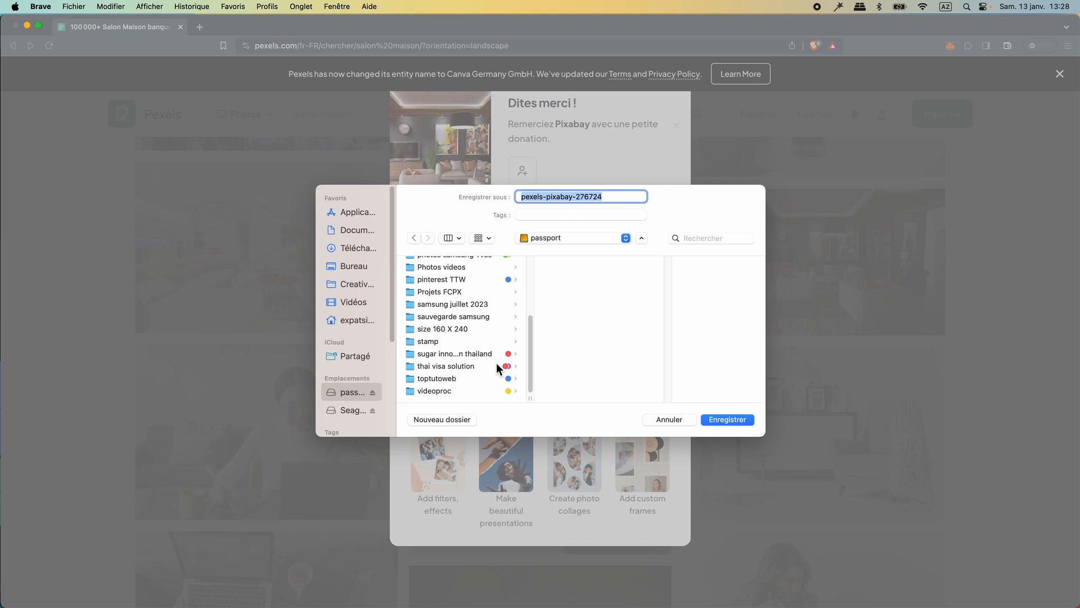
left_click(453, 379)
scroll(593, 327, "down", 5)
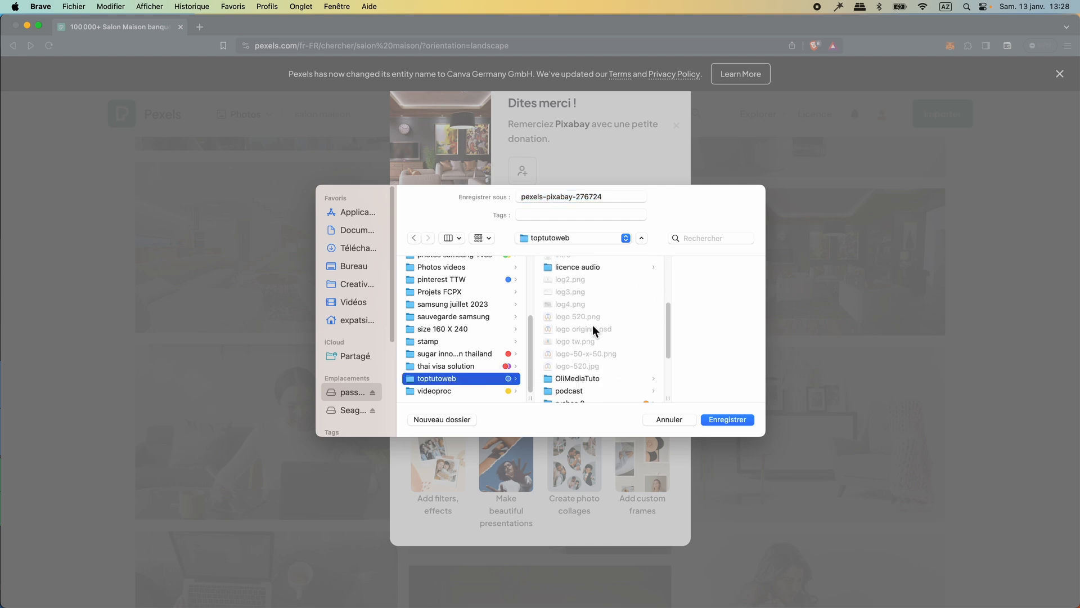
left_click(580, 383)
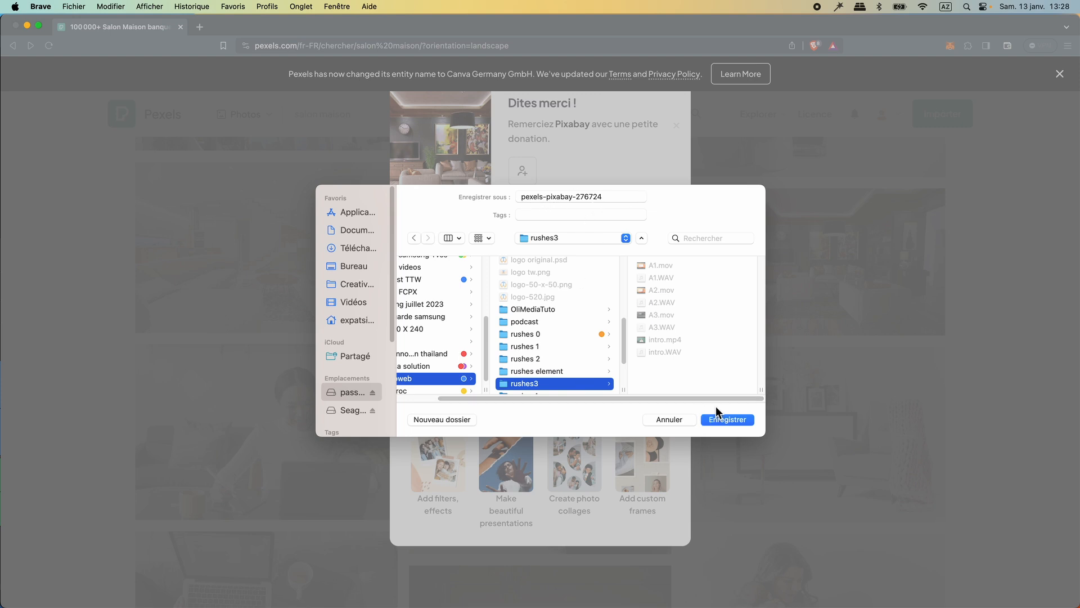
left_click(747, 422)
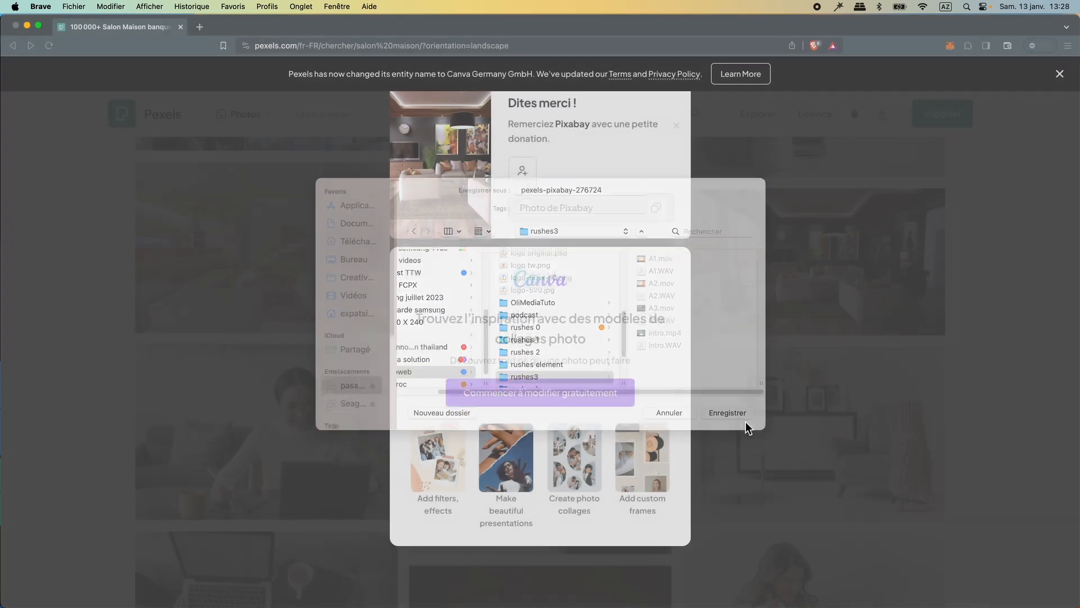
left_click(40, 6)
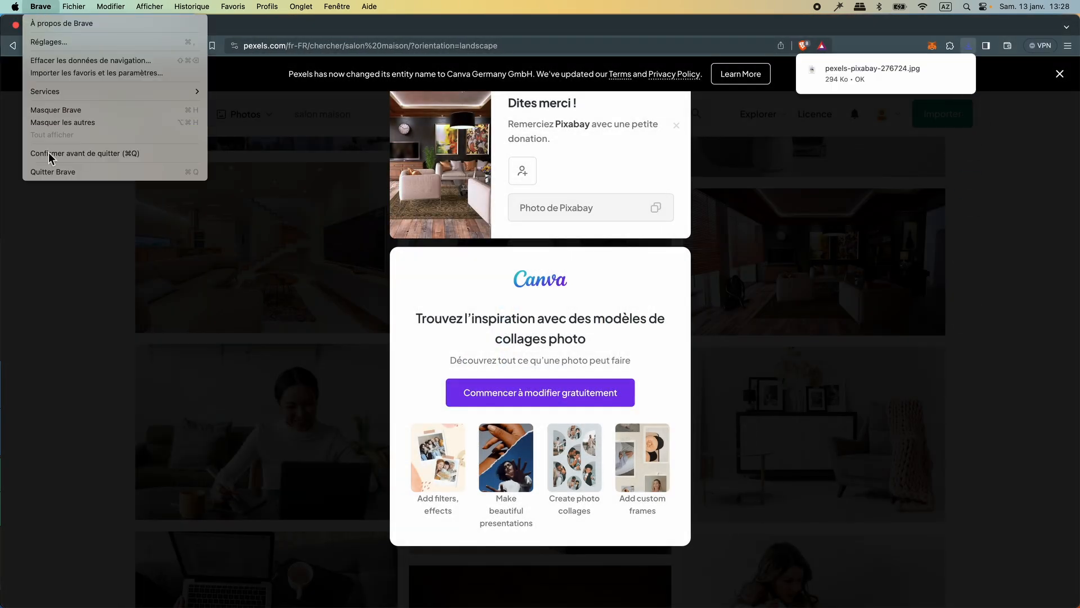
left_click(54, 174)
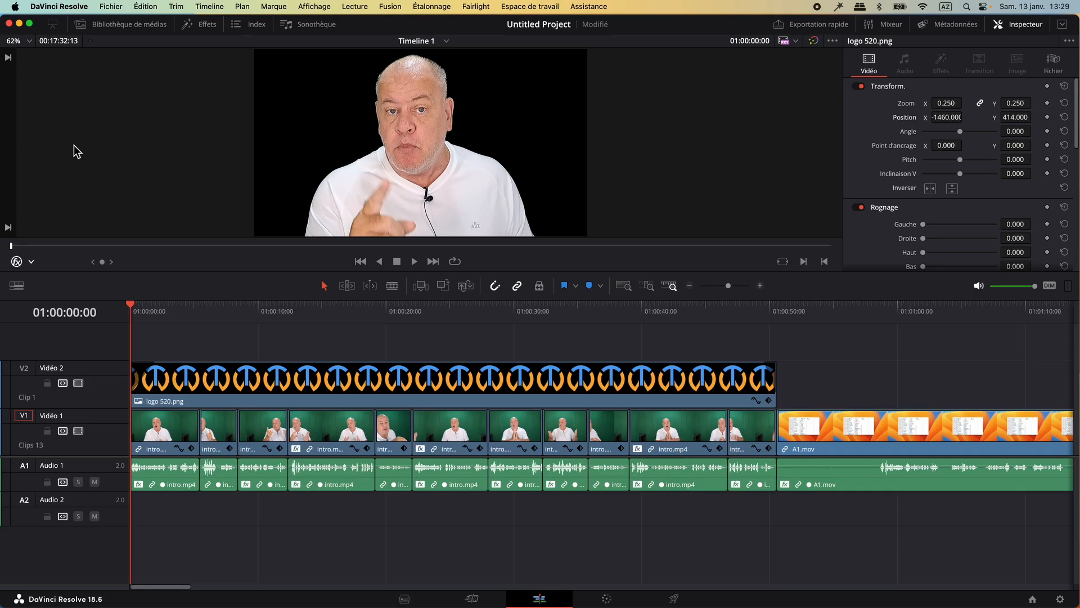
Import the image pexels-pixabay-276724.jpg from the rushes3 folder into the media library
left_click(114, 26)
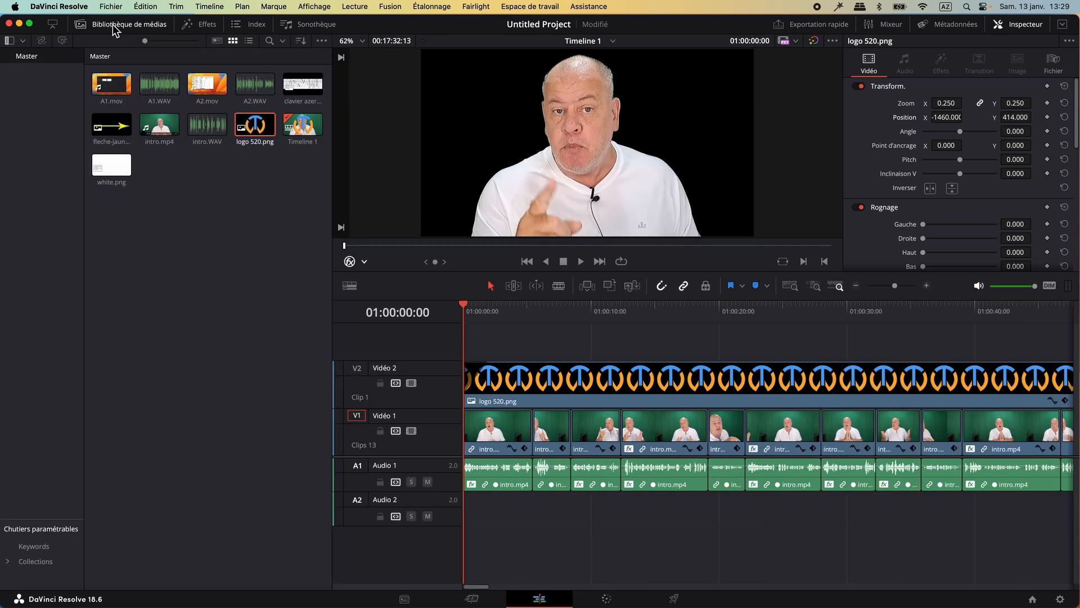
key("super+i")
left_click(633, 231)
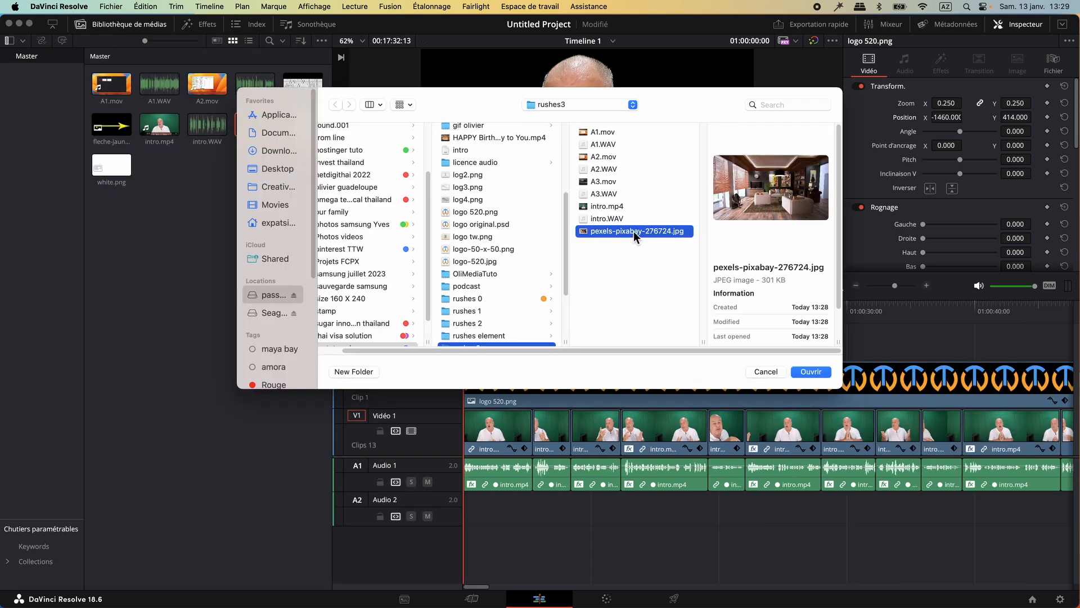
left_click(811, 372)
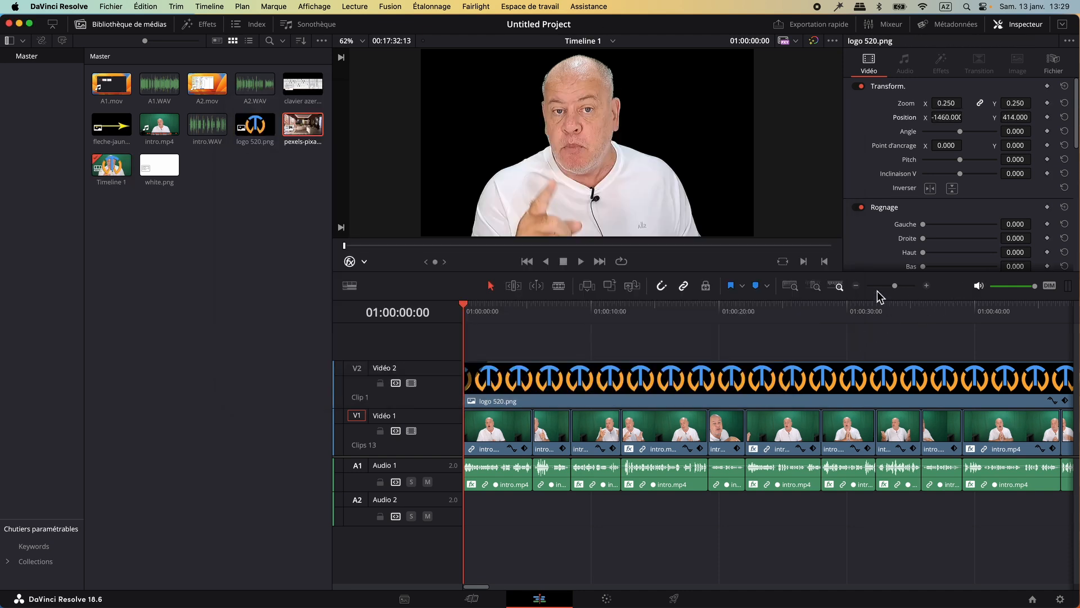
Raise the logo and intro clips by one track and place the living-room photo beneath them on Video 1 for the intro's full length
left_click(856, 285)
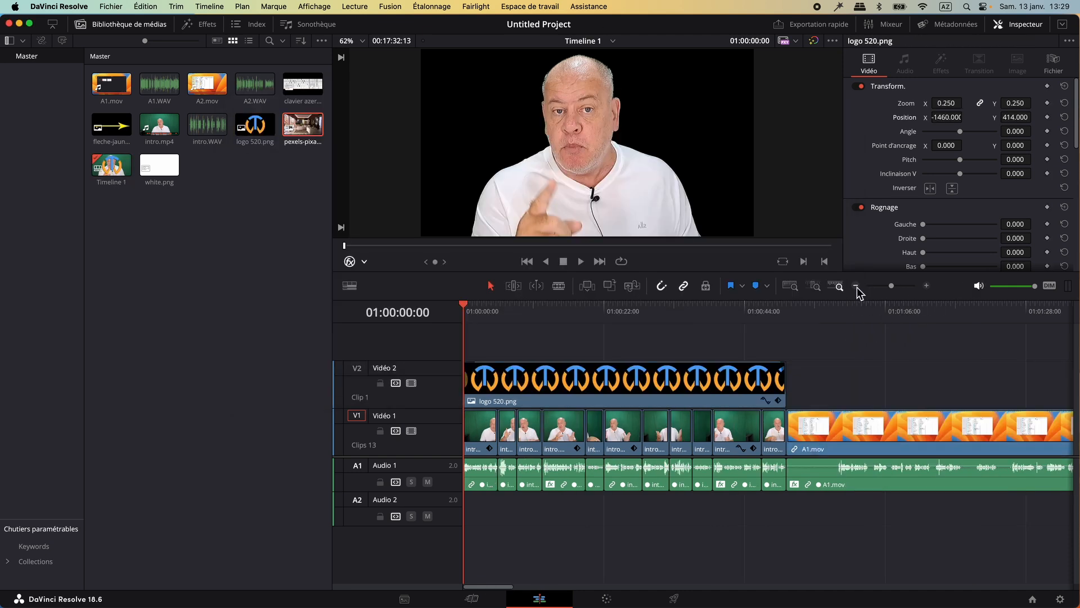
left_click_drag(474, 333, 734, 397)
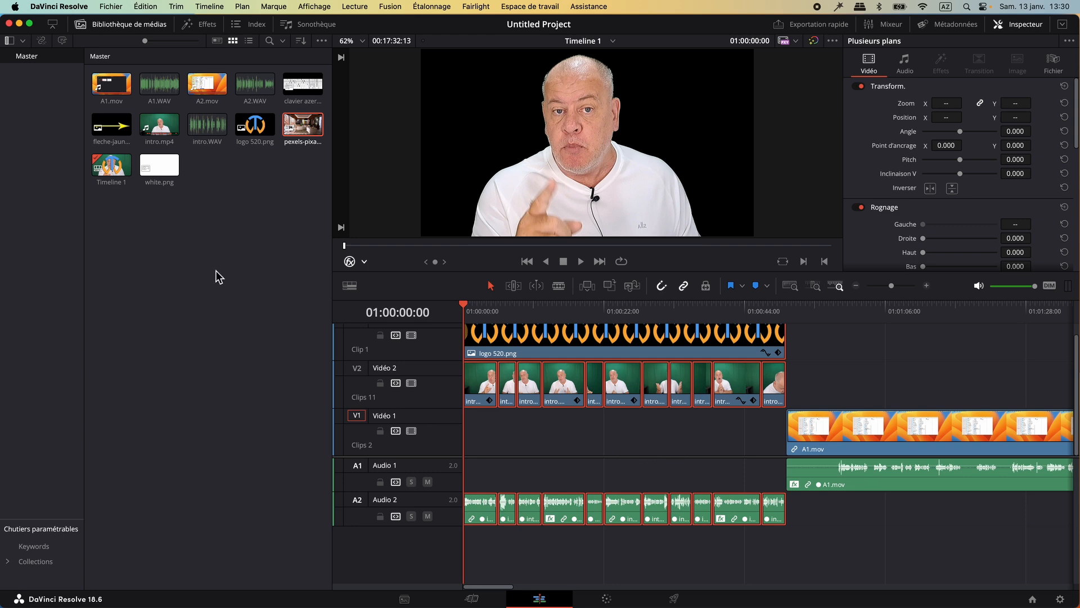
left_click_drag(296, 138, 786, 436)
left_click(128, 28)
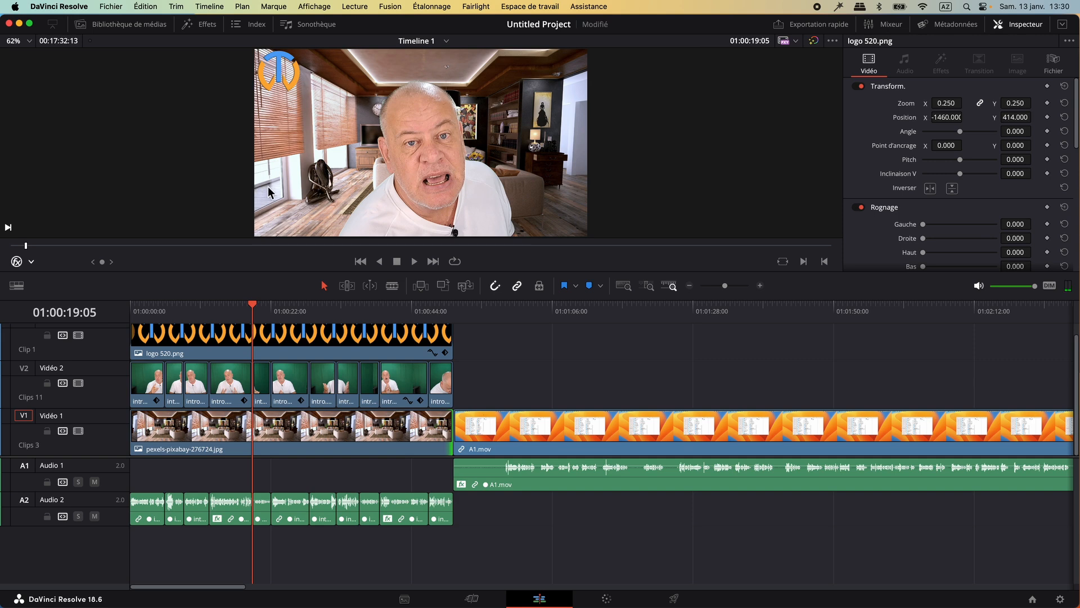
Enlarge the background photo to a zoom of 1.320 and apply a Gaussian blur (Flou gaussien) with an intensity of 0.520
left_click(290, 440)
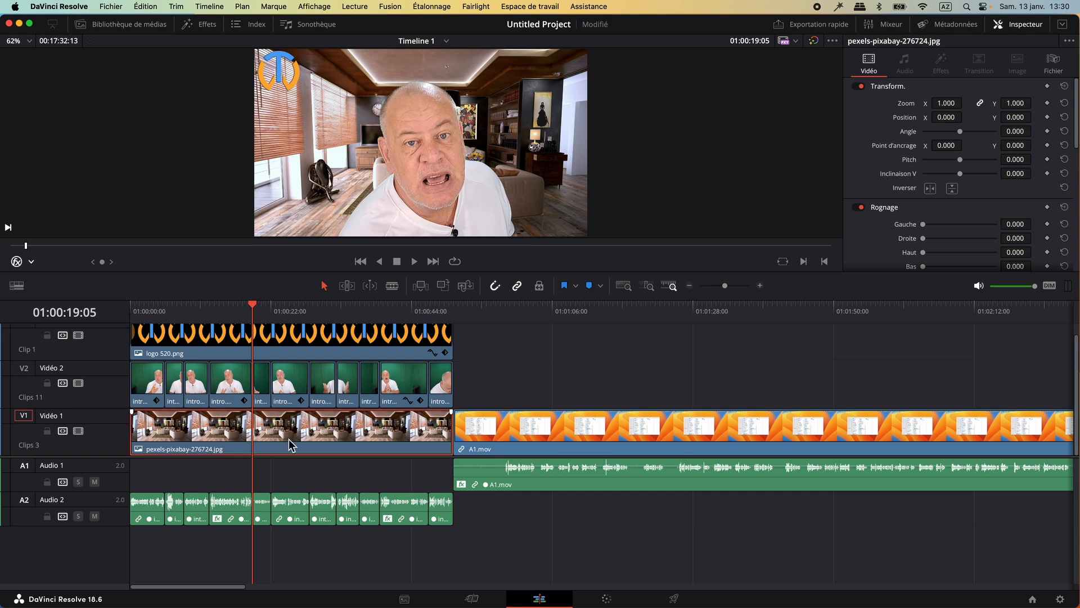
left_click_drag(956, 105, 974, 106)
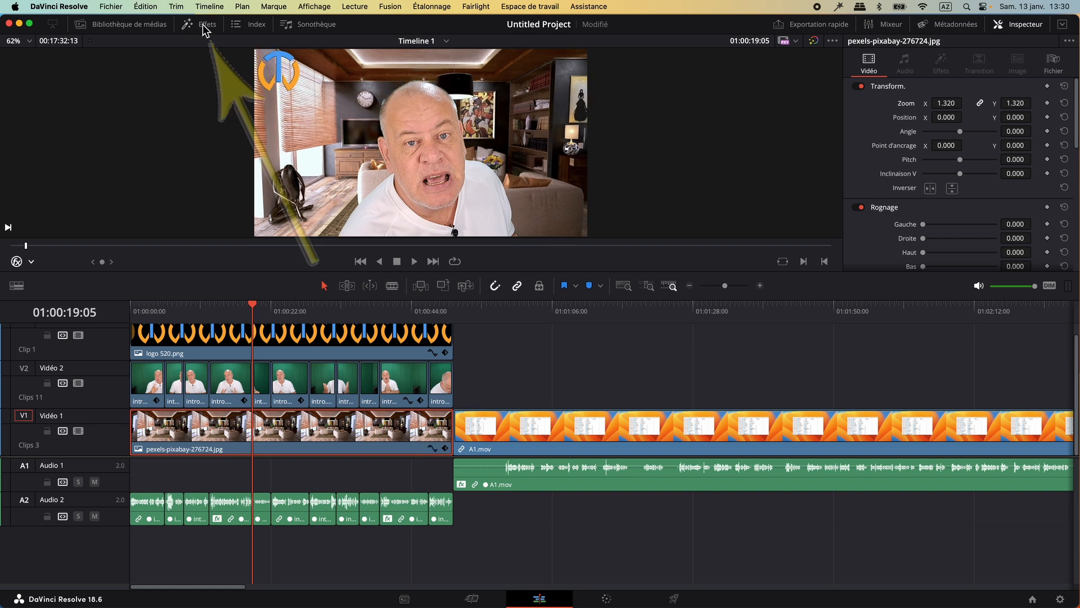
left_click(200, 24)
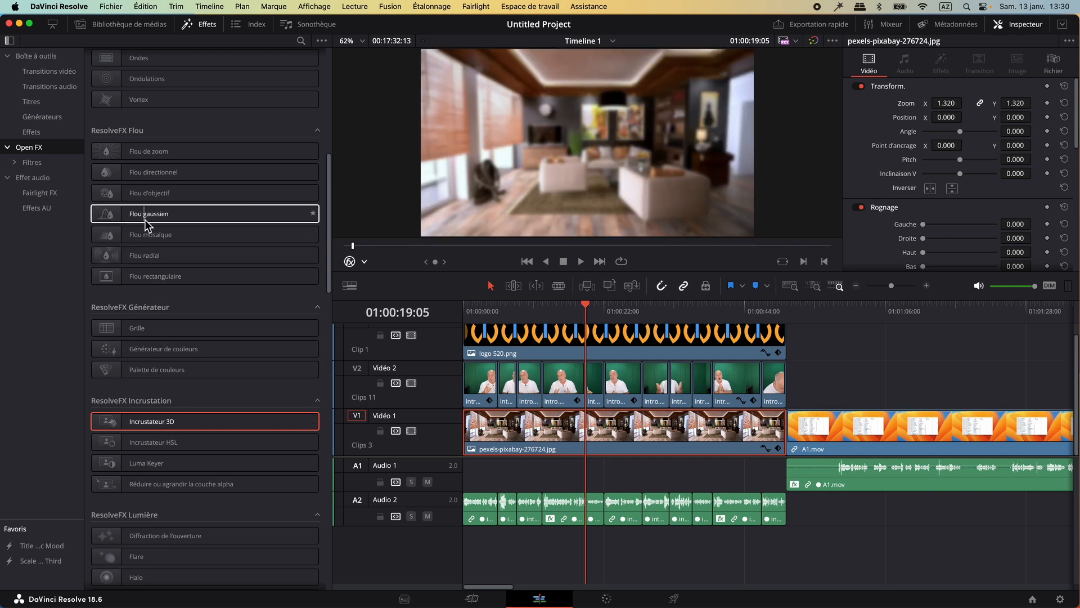
left_click(144, 214)
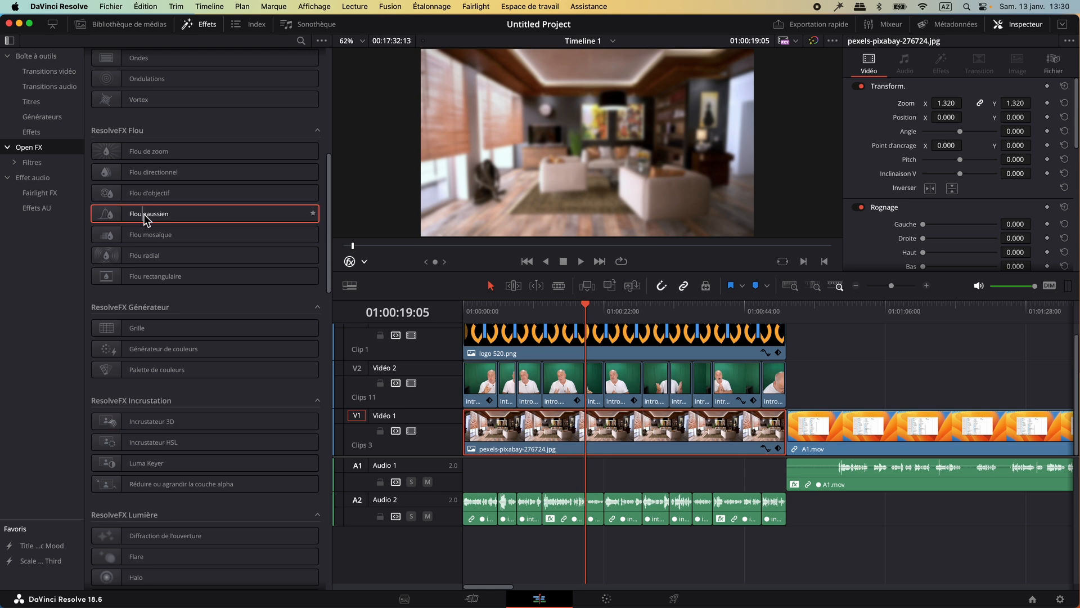
left_click_drag(144, 214, 587, 448)
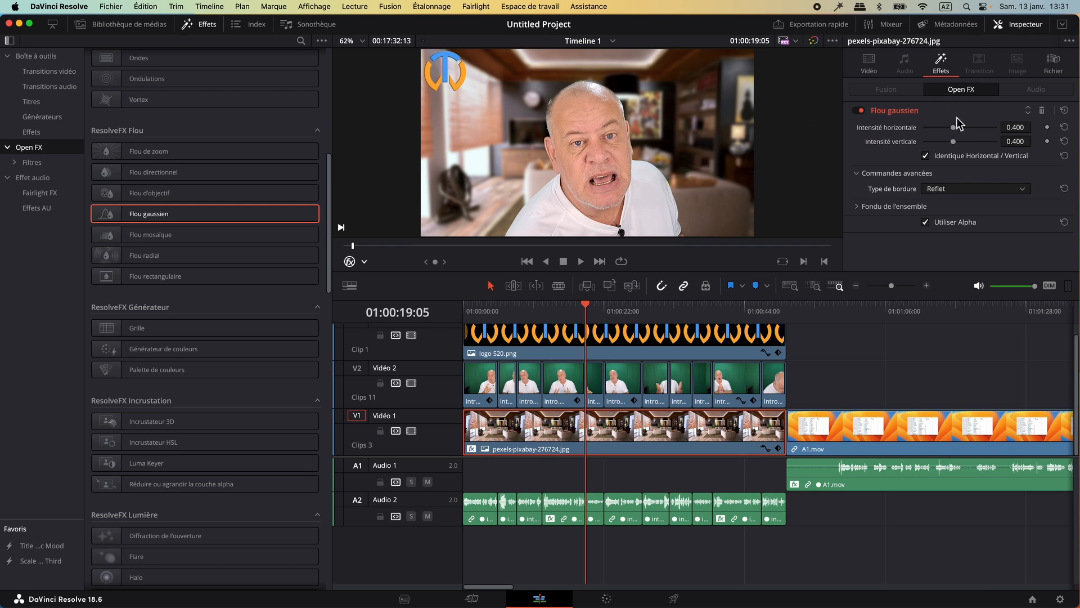
left_click_drag(953, 127, 965, 129)
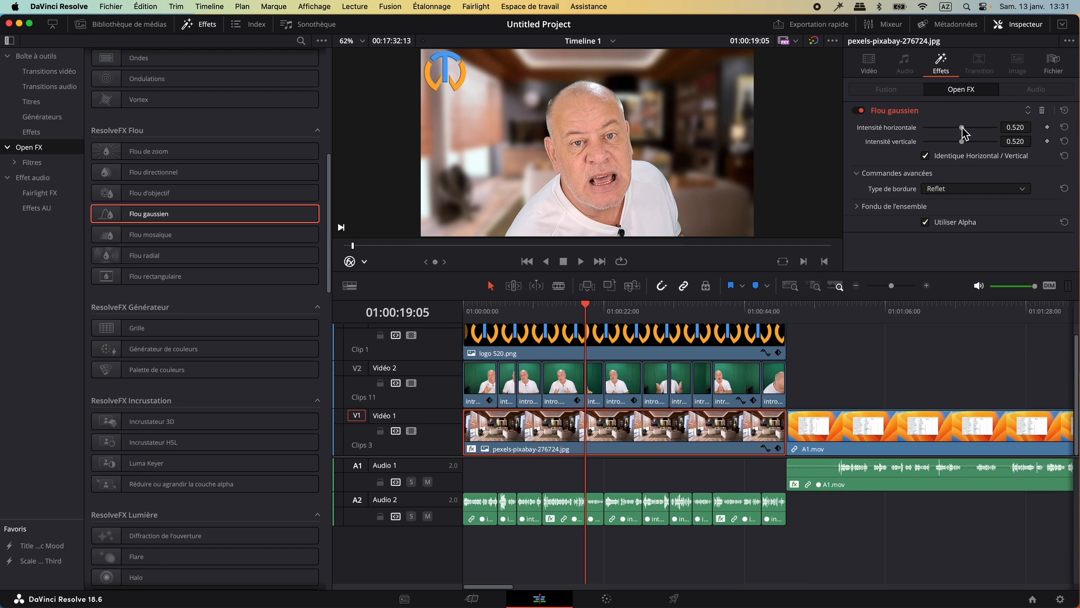
left_click(188, 24)
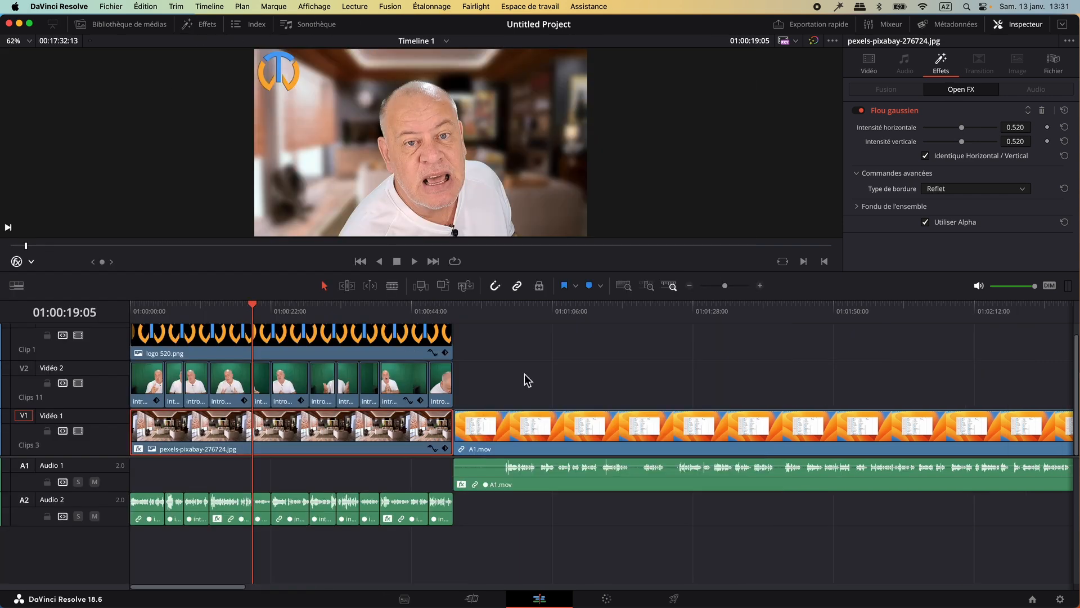
Combine the logo, intro clips, background photo and intro audio into a compound clip named intro, and scrub through it
scroll(524, 382, "up", 1)
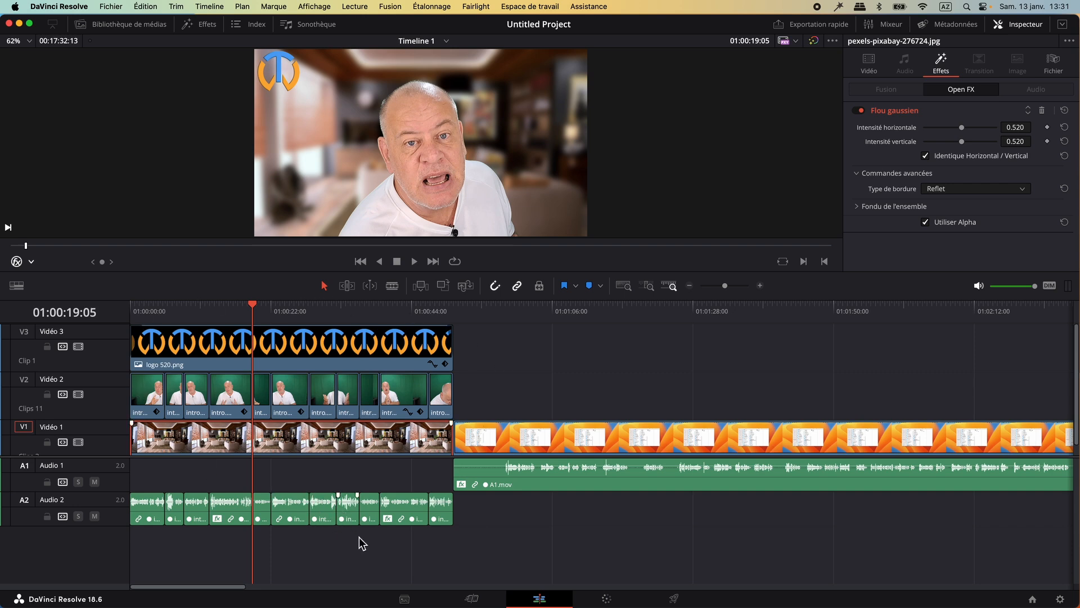
left_click_drag(437, 553, 125, 357)
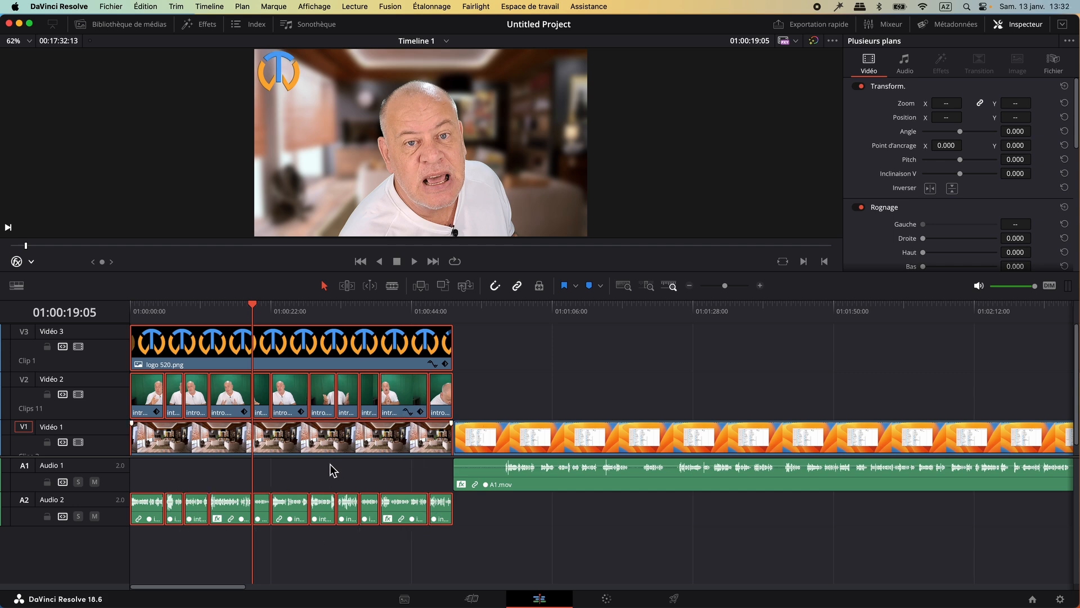
right_click(325, 445)
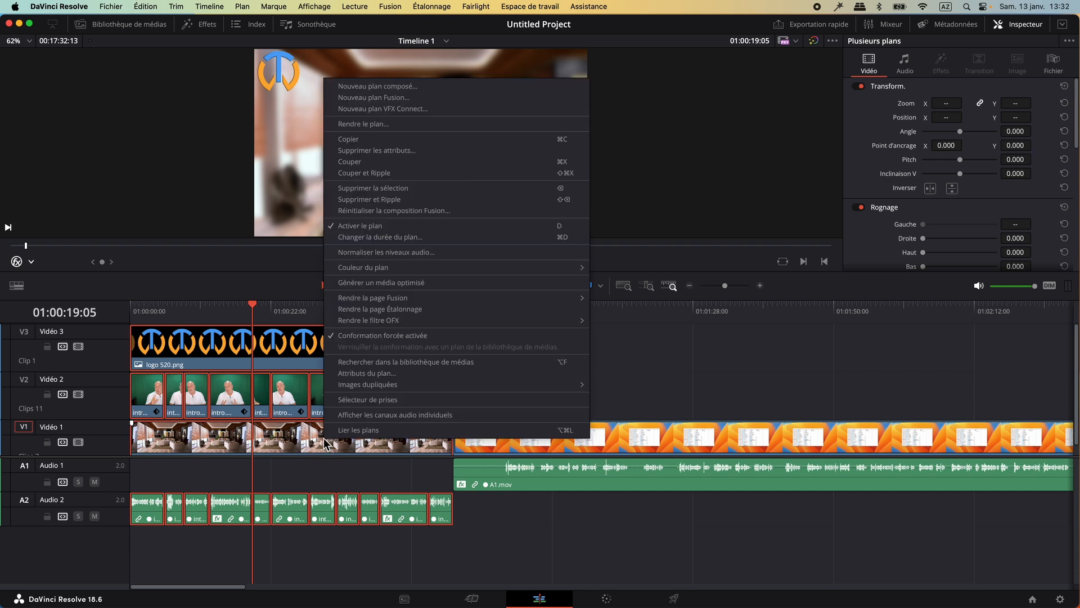
left_click(374, 89)
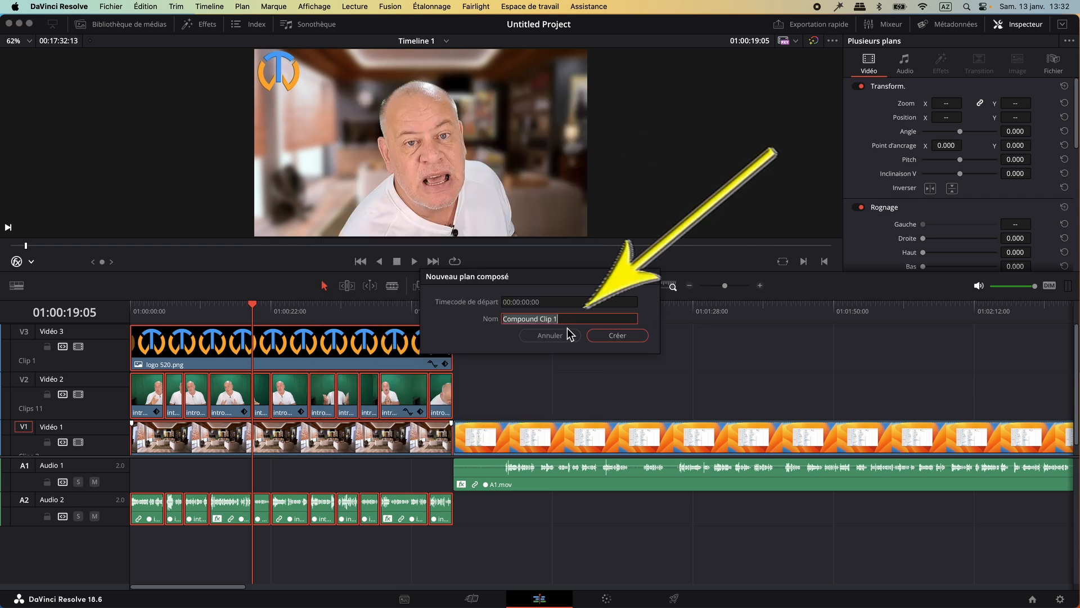
type("intro")
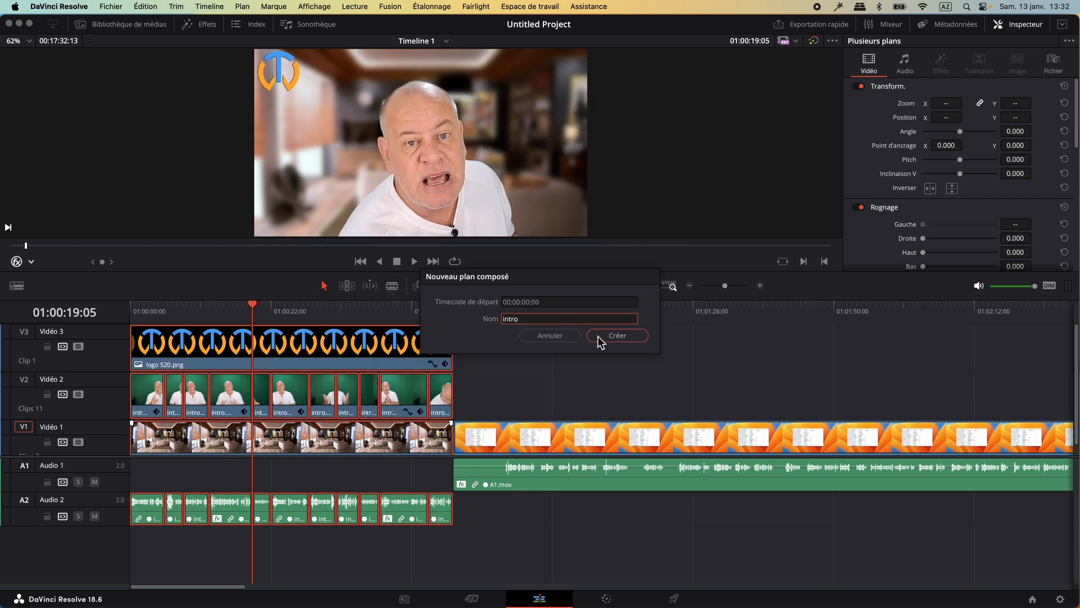
left_click(622, 337)
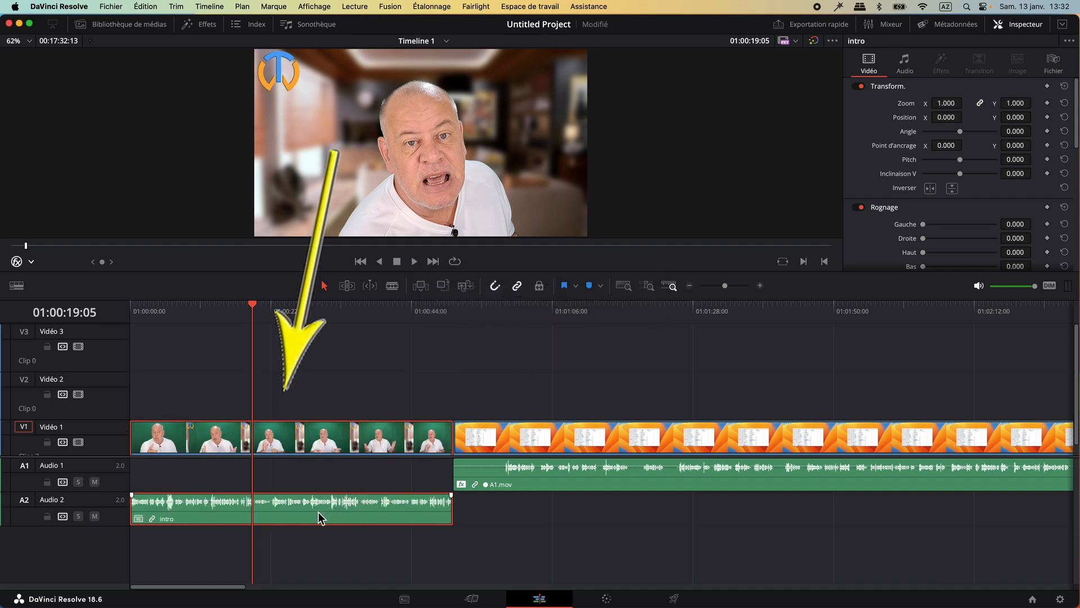
left_click(246, 311)
left_click_drag(246, 313, 345, 326)
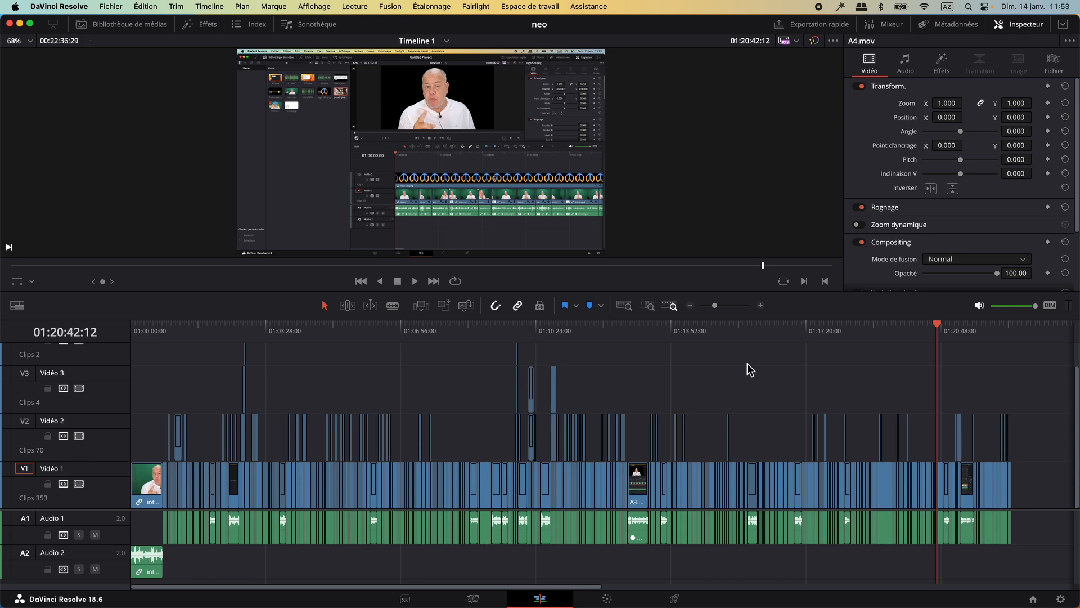
Set up an export with the YouTube 1080p preset and the file name Montage simple sur Davinci gratuit
left_click(675, 600)
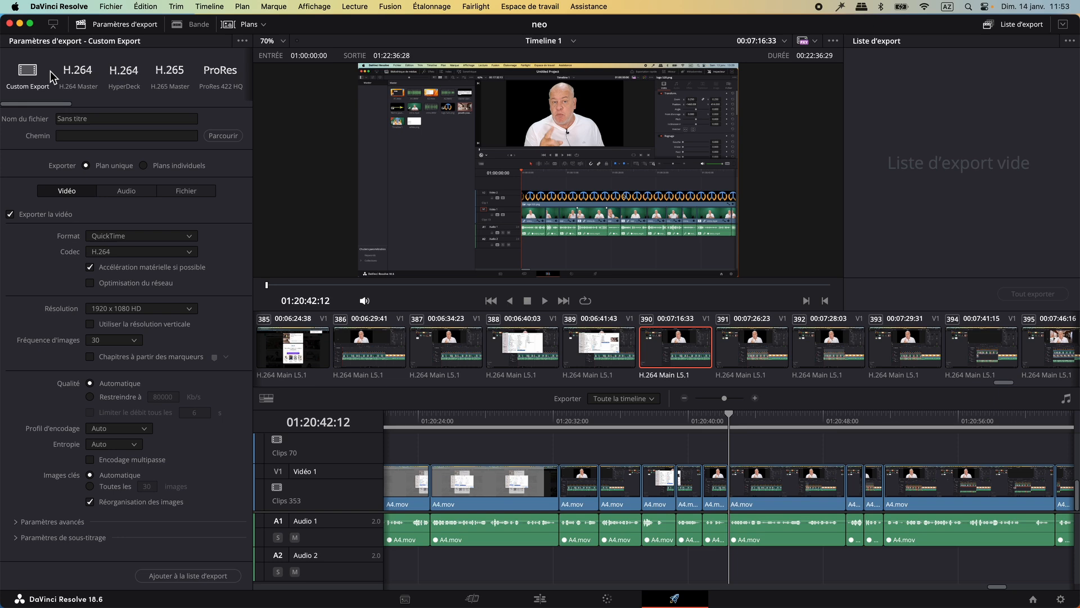
mouse_move(53, 104)
left_mouse_down()
mouse_move(144, 114)
mouse_move(100, 110)
left_mouse_up()
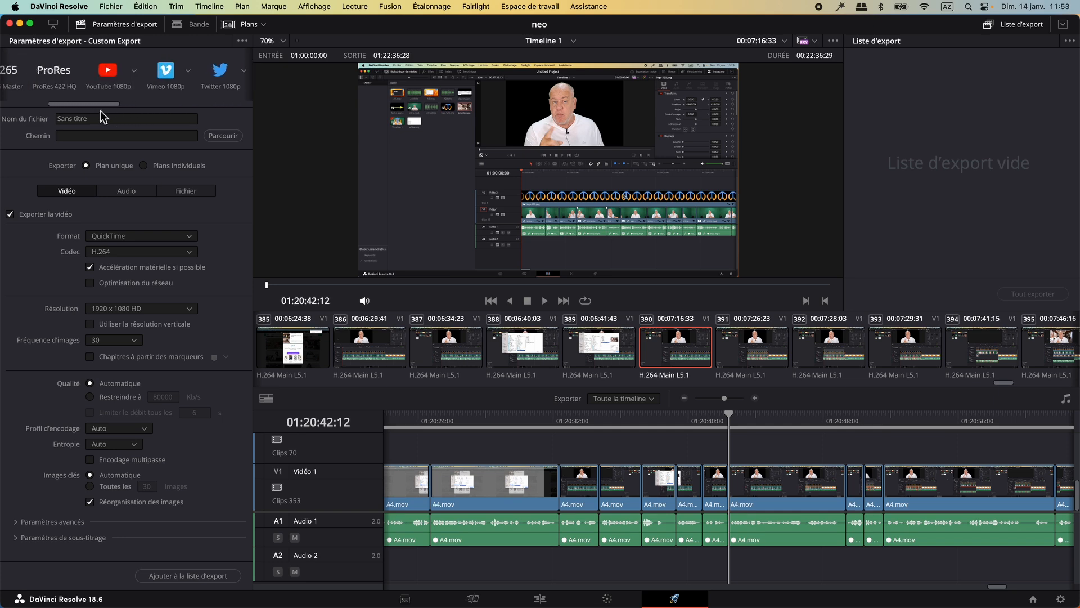
left_click(108, 79)
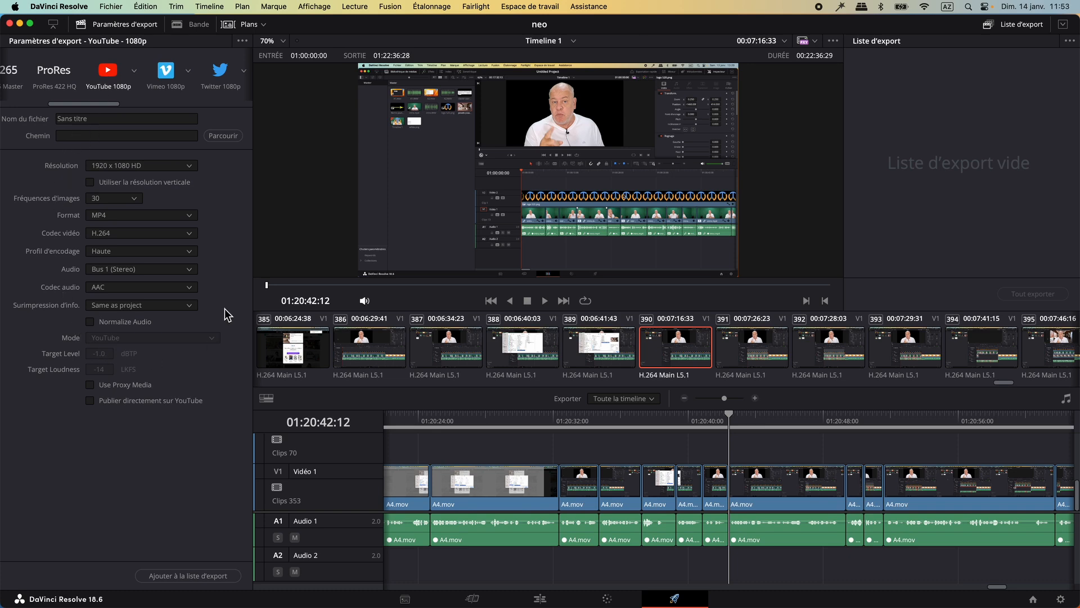
left_click(97, 118)
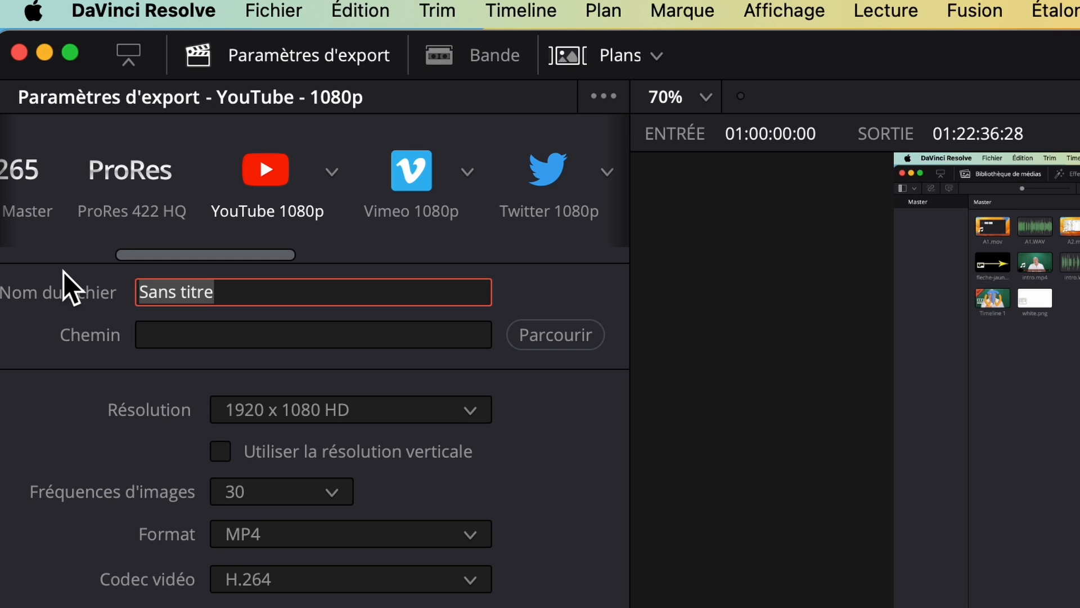
type("Montage simple sur Davinci gratuit")
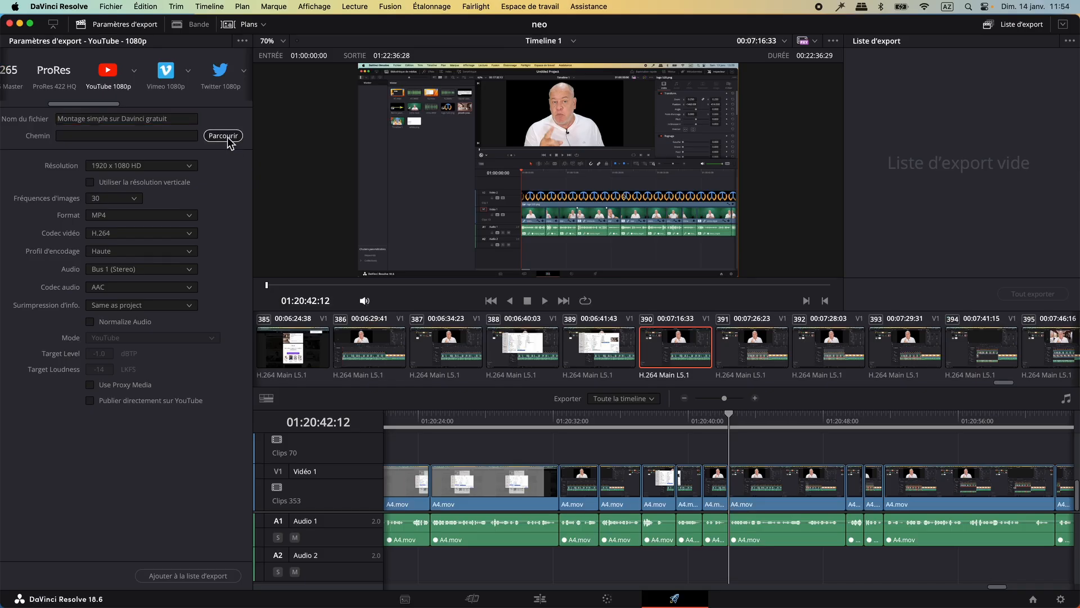
Set the export destination to the toptutoweb/videos YT/2024 folder on the passport drive
left_click(577, 337)
left_click(345, 307)
scroll(450, 276, "down", 10)
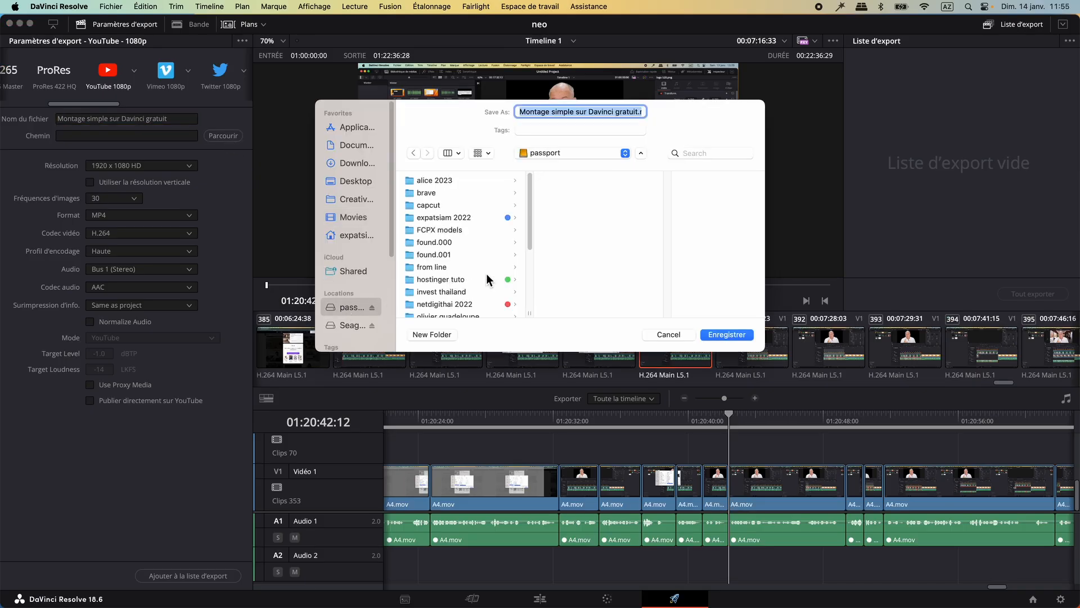
left_click(461, 293)
scroll(568, 281, "down", 5)
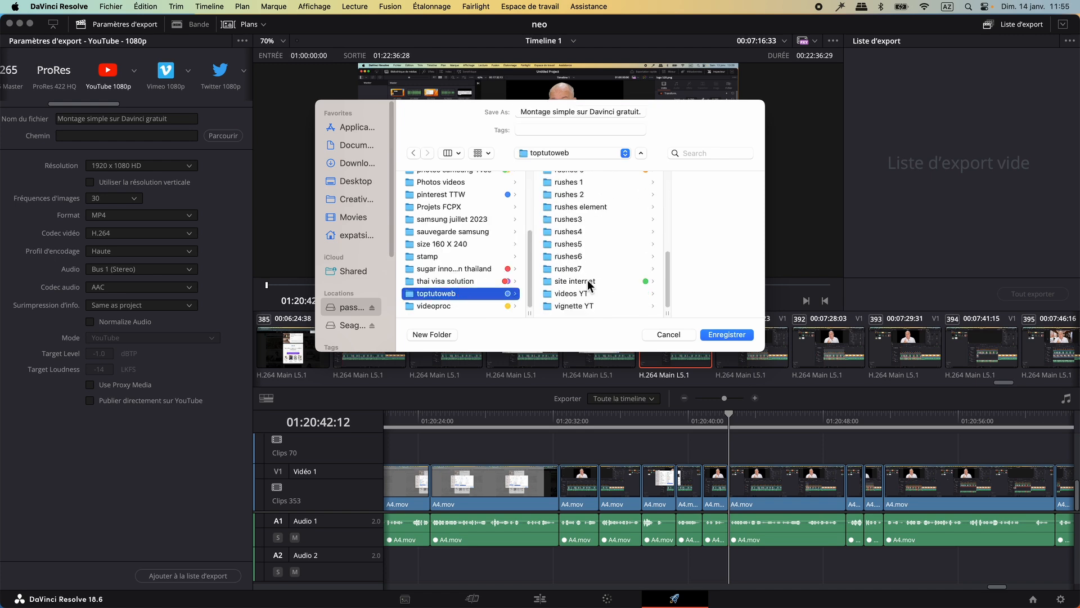
left_click(574, 294)
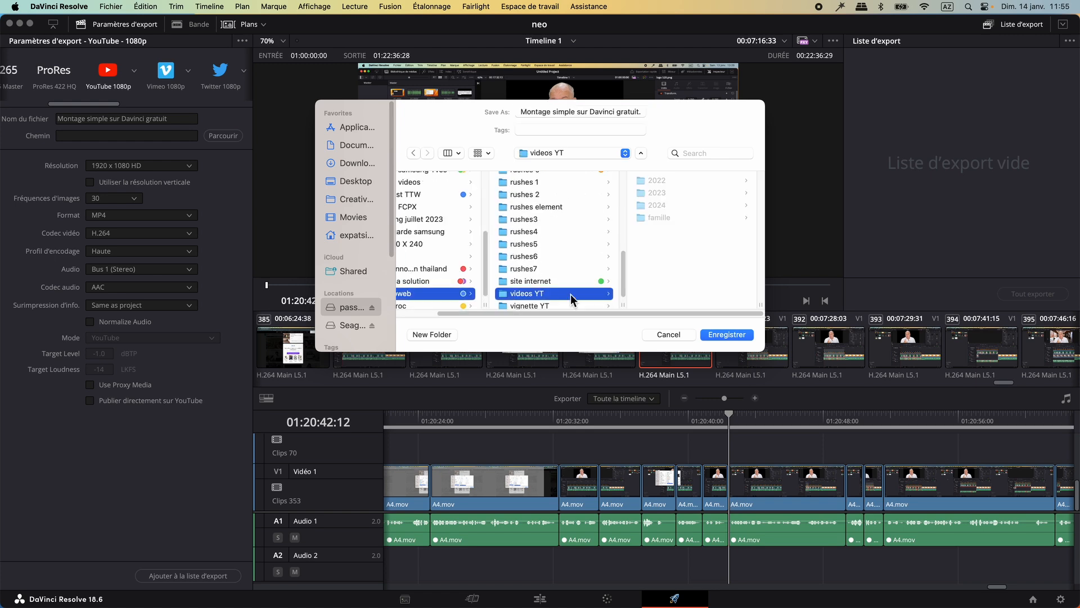
left_click(657, 206)
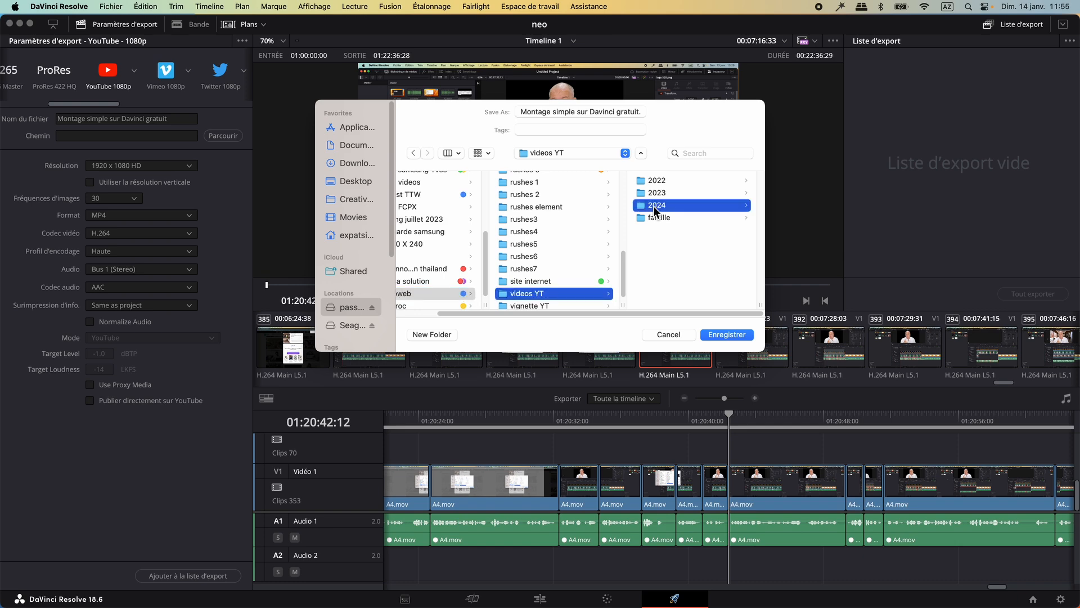
left_click(562, 193)
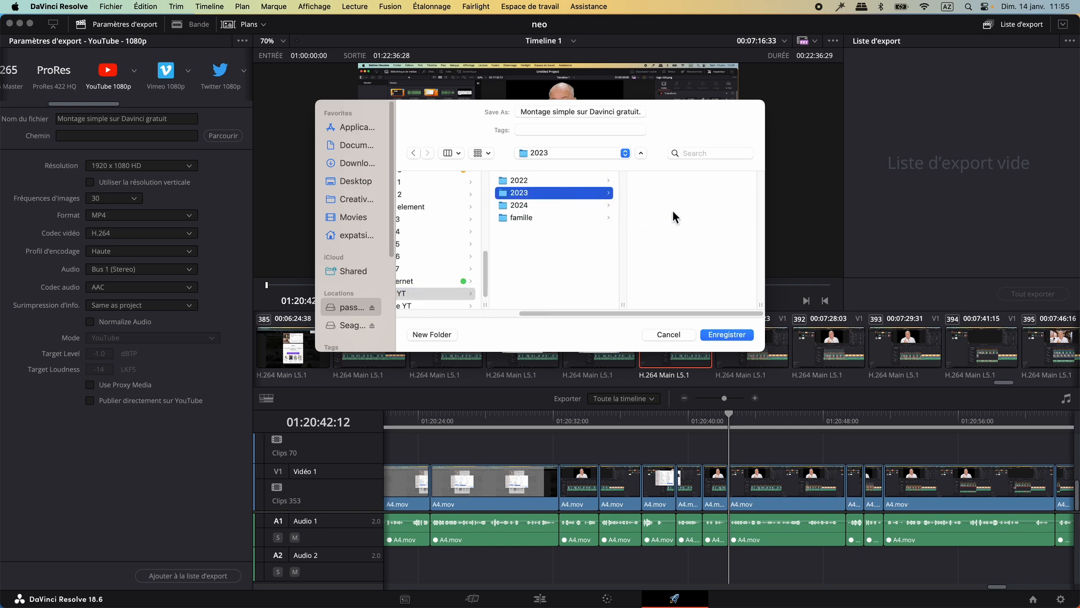
scroll(680, 233, "down", 9)
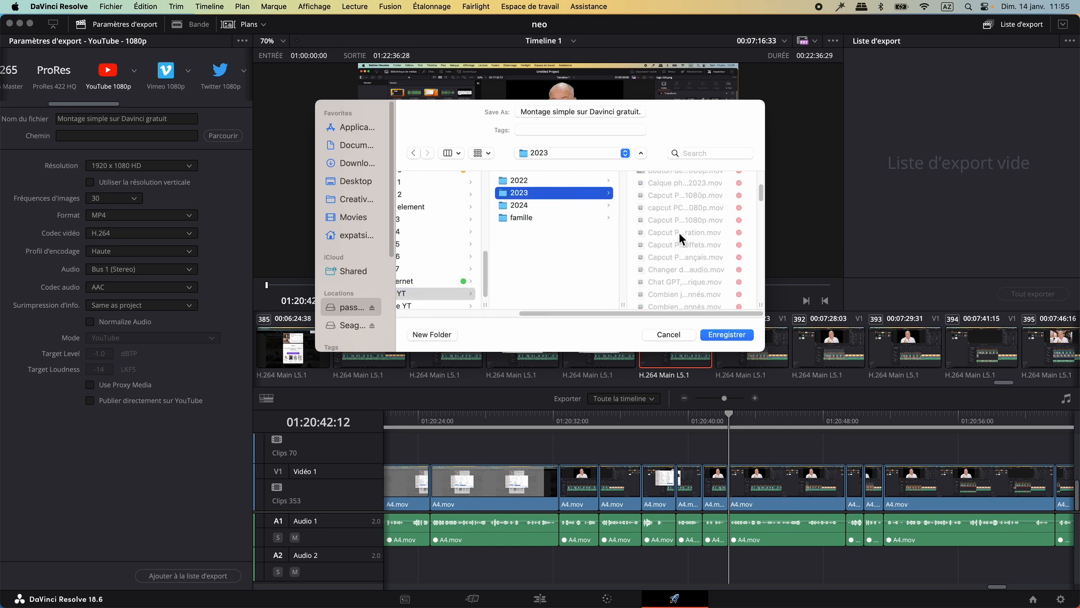
left_click(517, 206)
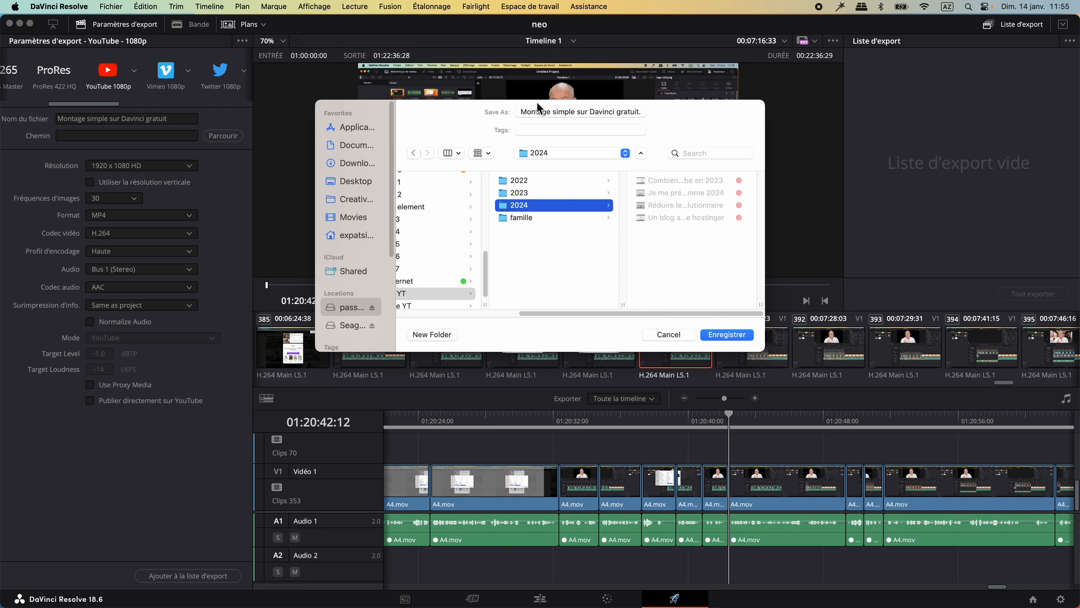
left_click(726, 335)
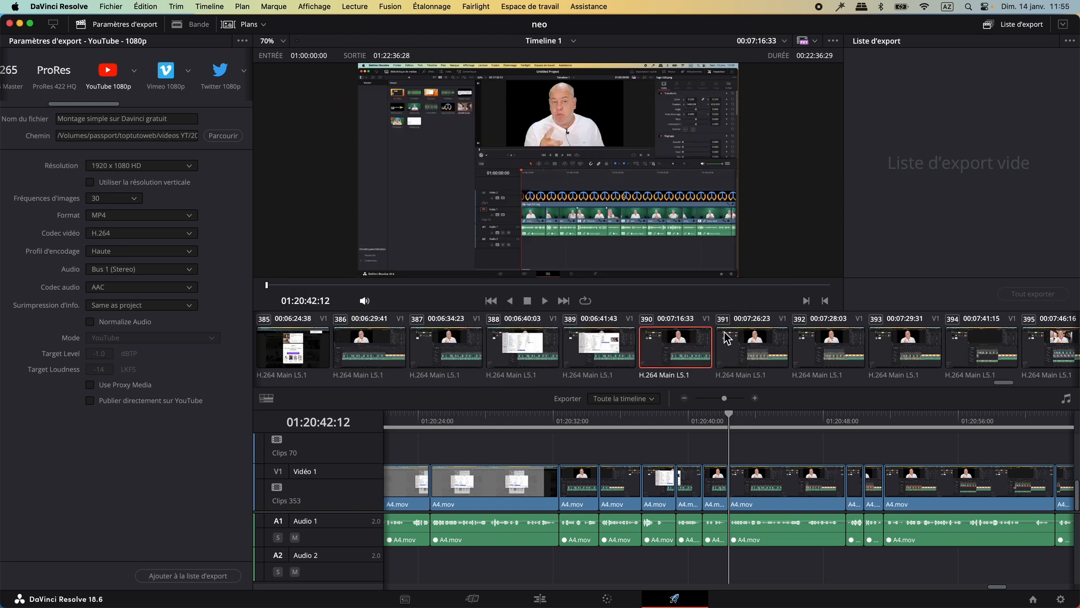
Add the configured YouTube export to the export list and start rendering it
left_click(136, 575)
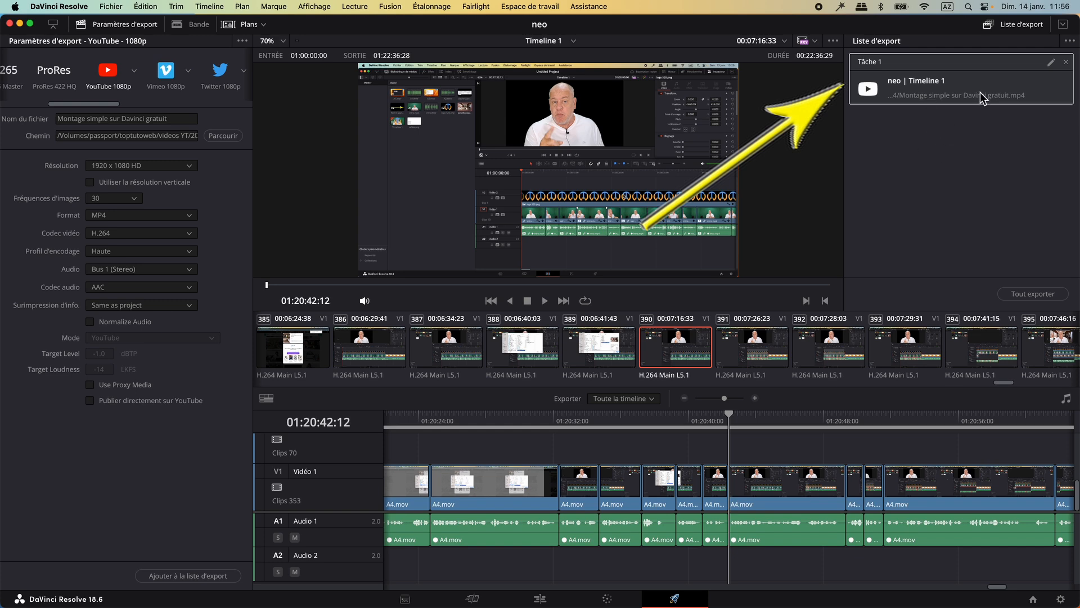
left_click(1029, 294)
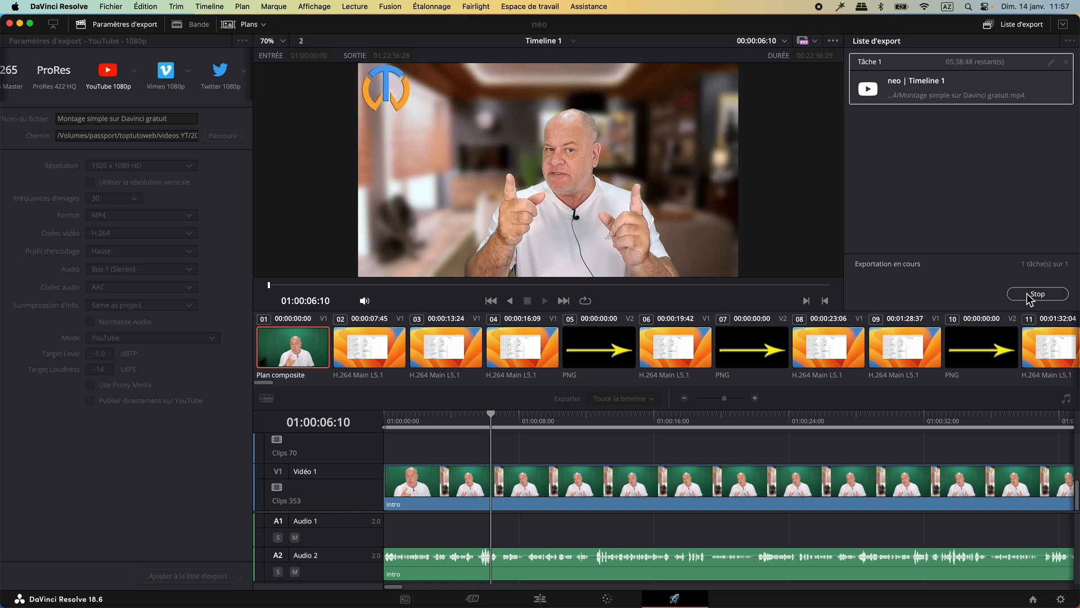
Stop the running export and remove its task from the export list
left_click(1028, 293)
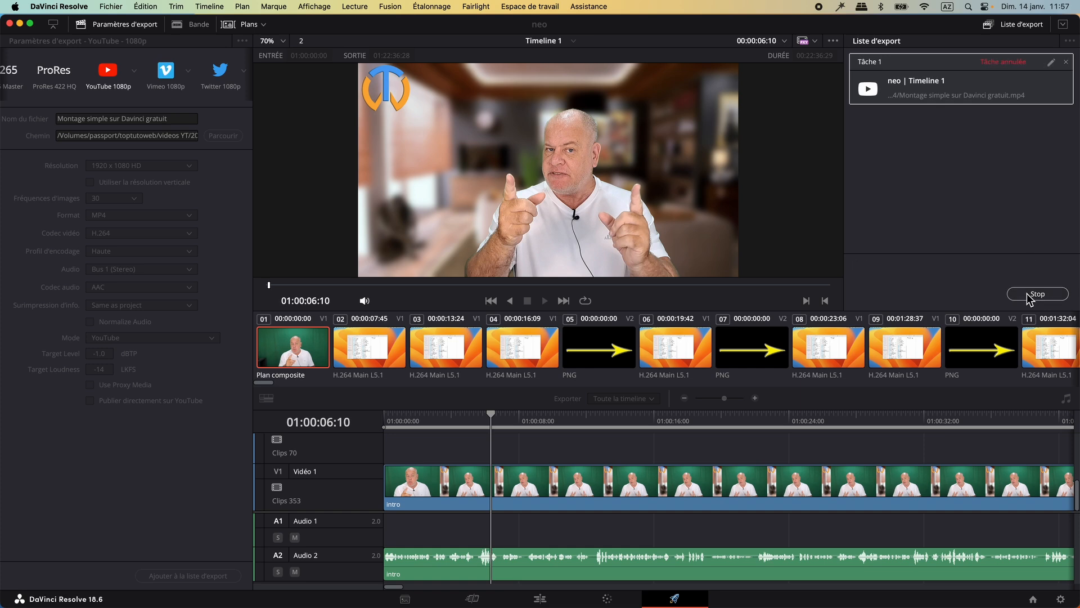
left_click(1068, 63)
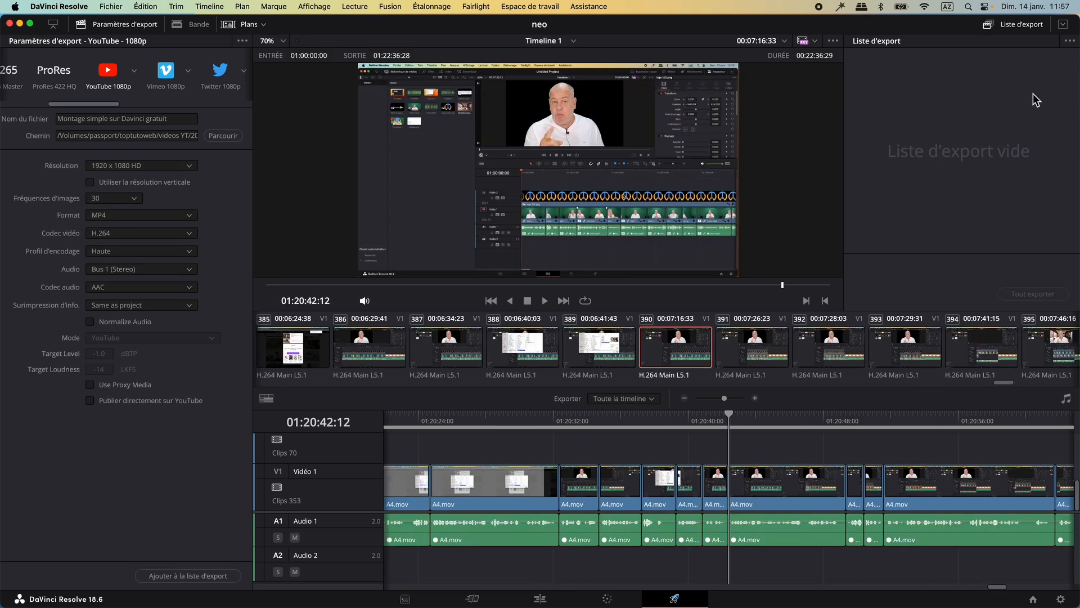